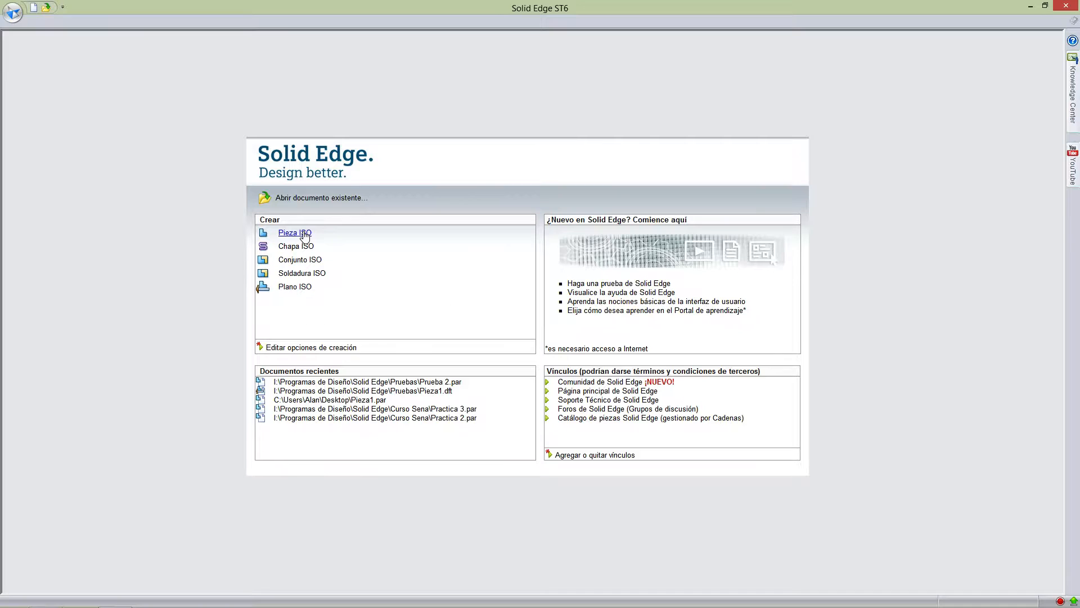
Step: Create a new ISO drawing (Plano ISO) and review the sheet's size, name and background settings without changing them
{"action": "left_click", "coordinate": [303, 288]}
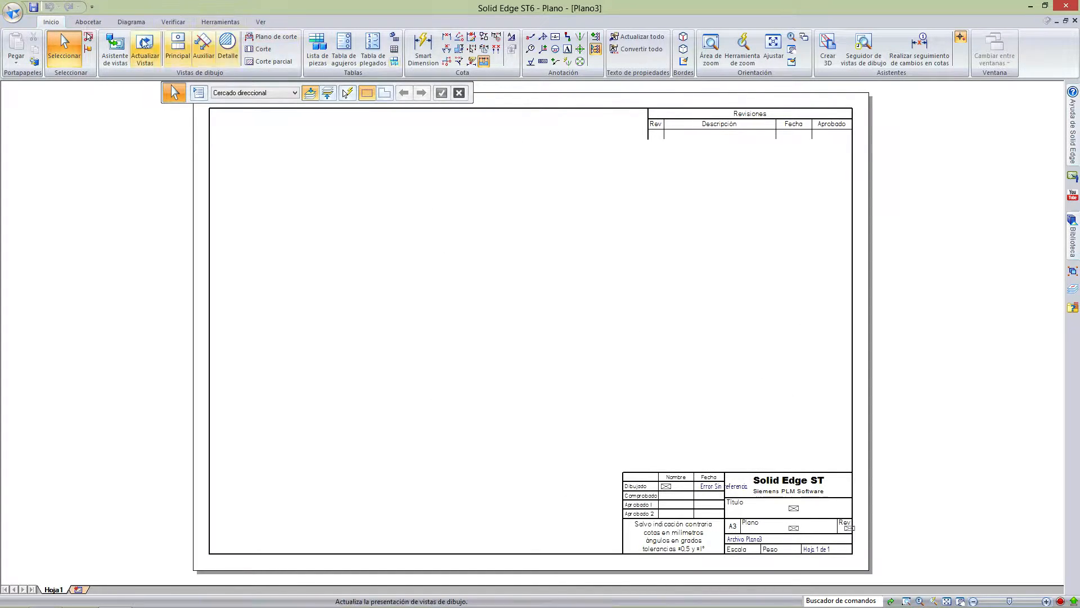
{"action": "left_click", "coordinate": [22, 15]}
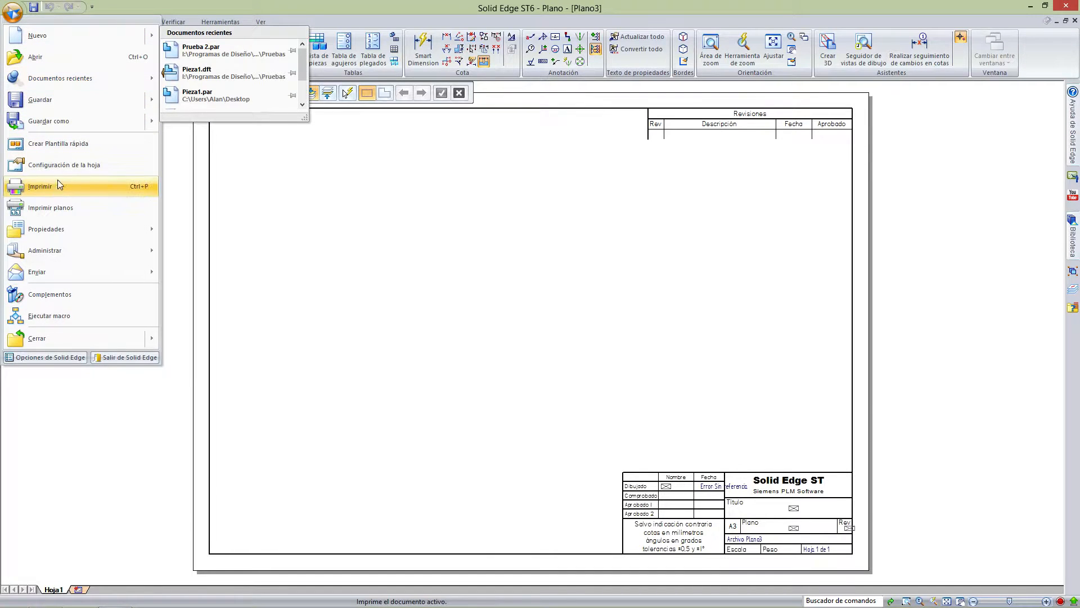
{"action": "left_click", "coordinate": [64, 165]}
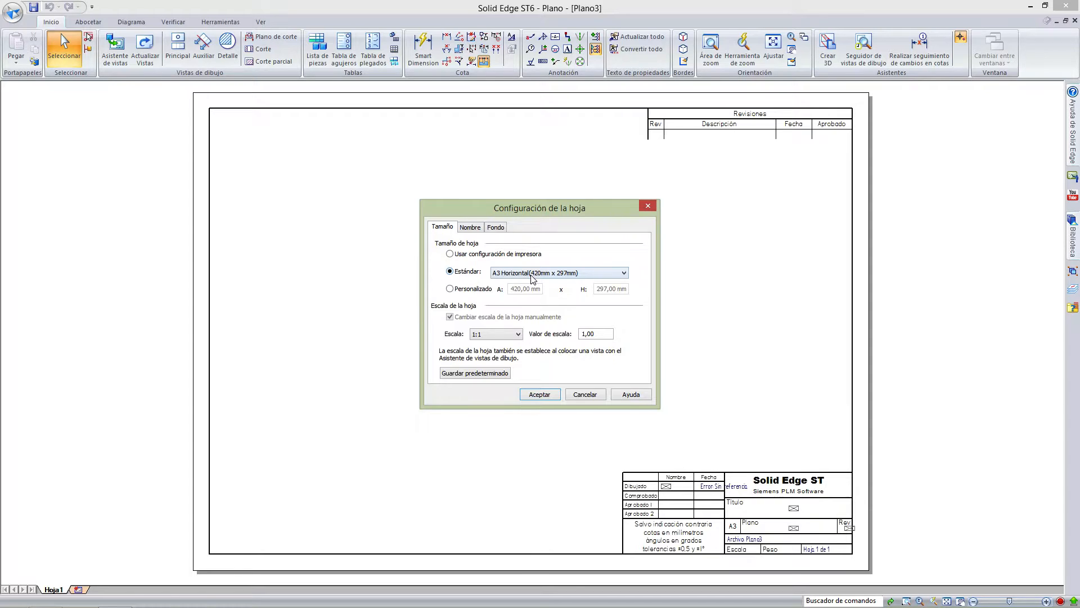
{"action": "left_click", "coordinate": [532, 275]}
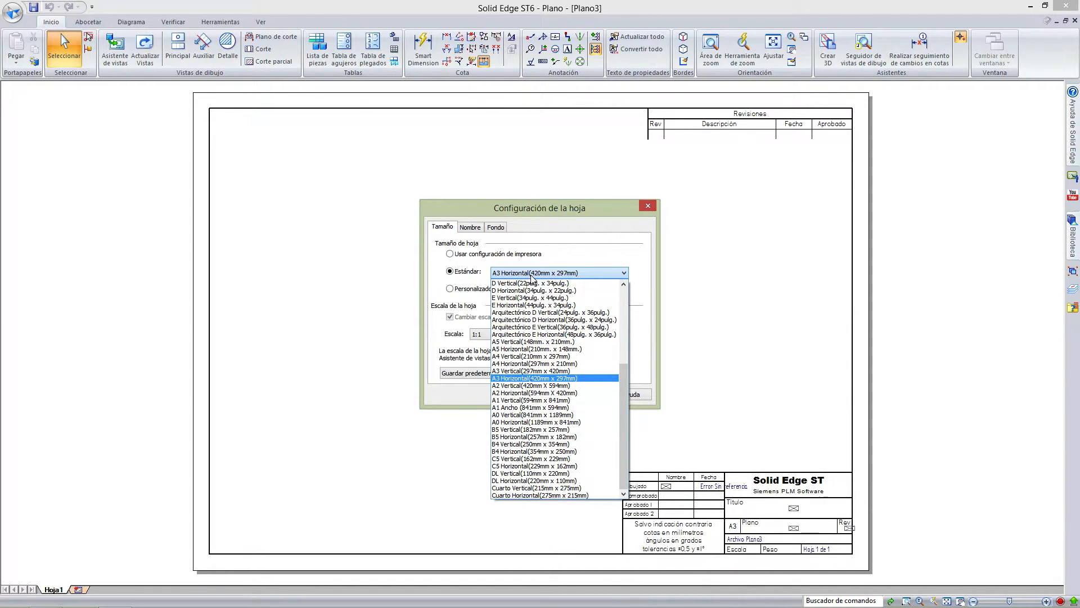
{"action": "left_click", "coordinate": [532, 275]}
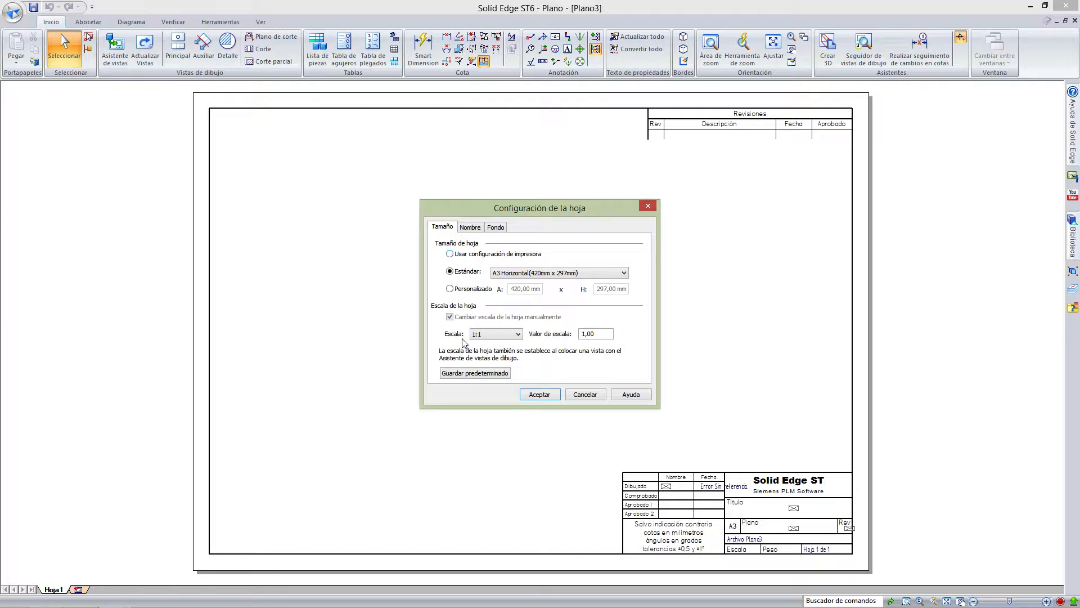
{"action": "left_click", "coordinate": [475, 228]}
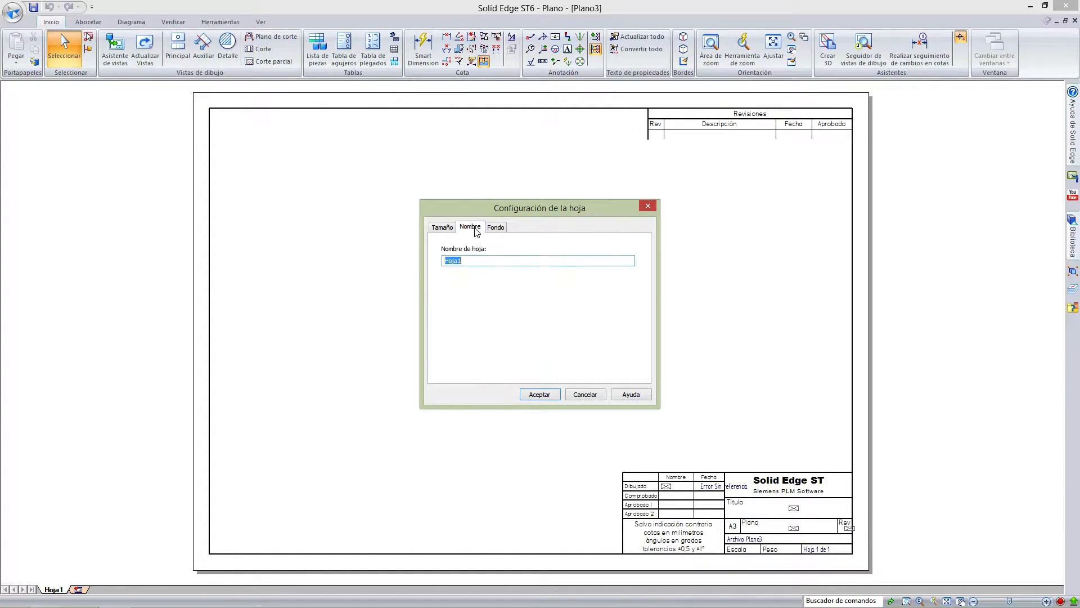
{"action": "left_click", "coordinate": [495, 228]}
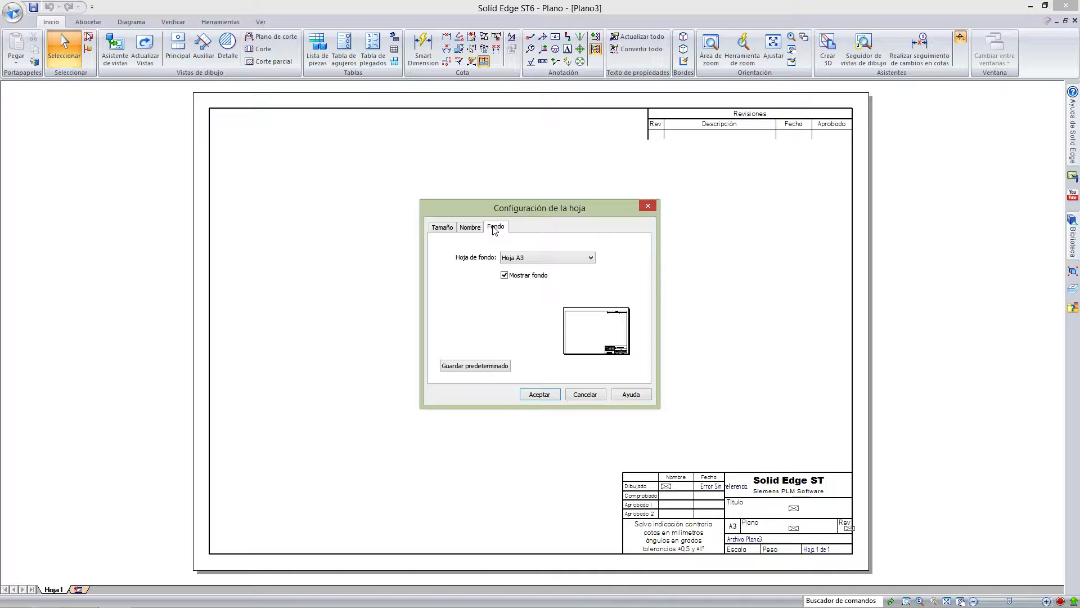
{"action": "left_click", "coordinate": [588, 394]}
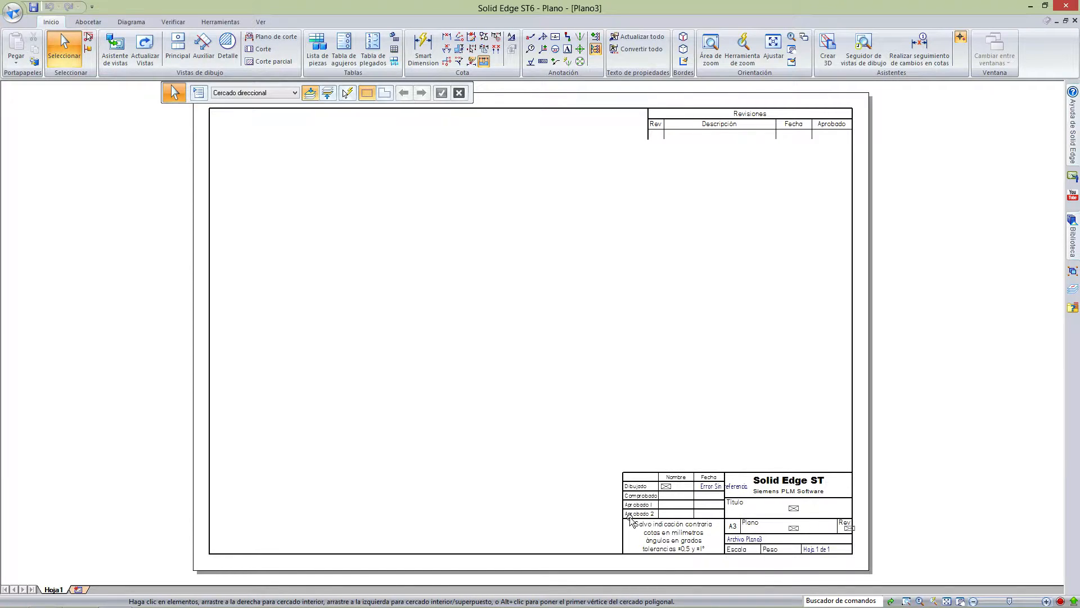
Step: Review the drawing's file properties for summary, units, project and status, then close them without changes
{"action": "left_click", "coordinate": [20, 16]}
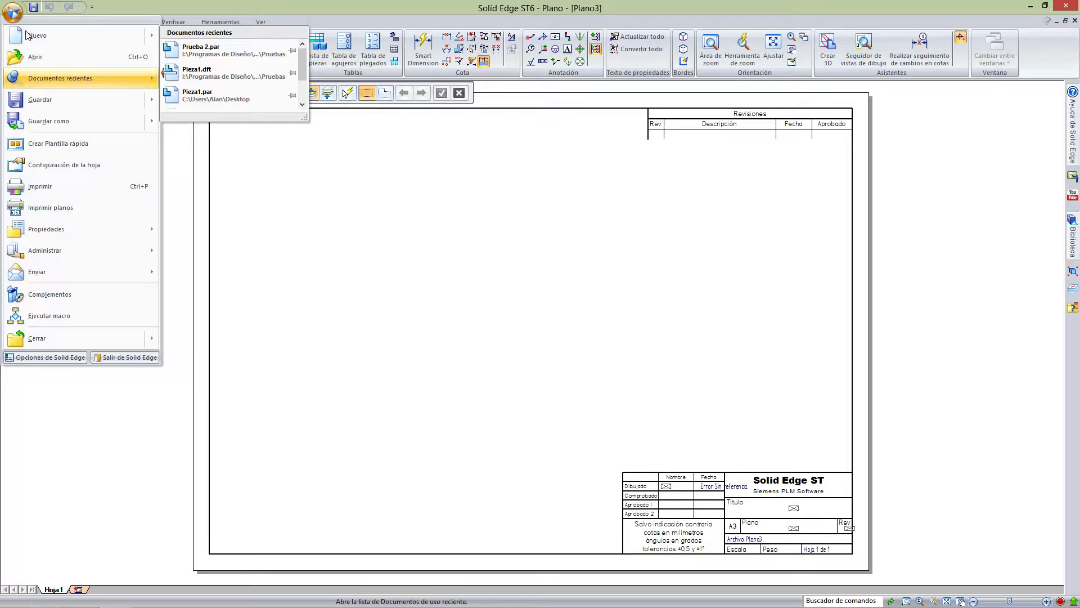
{"action": "mouse_move", "coordinate": [62, 231]}
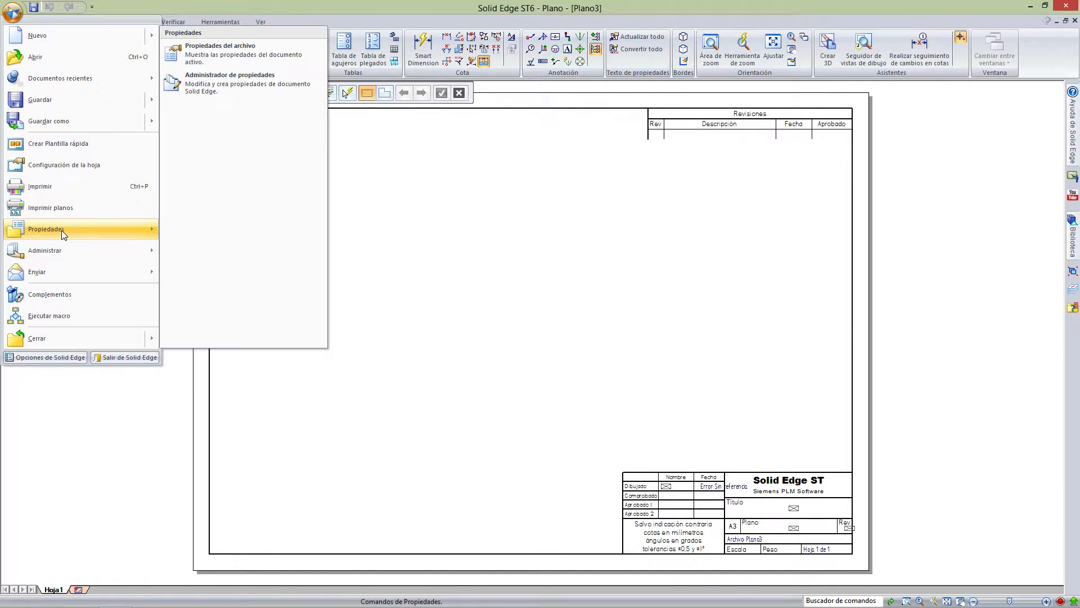
{"action": "left_click", "coordinate": [239, 52]}
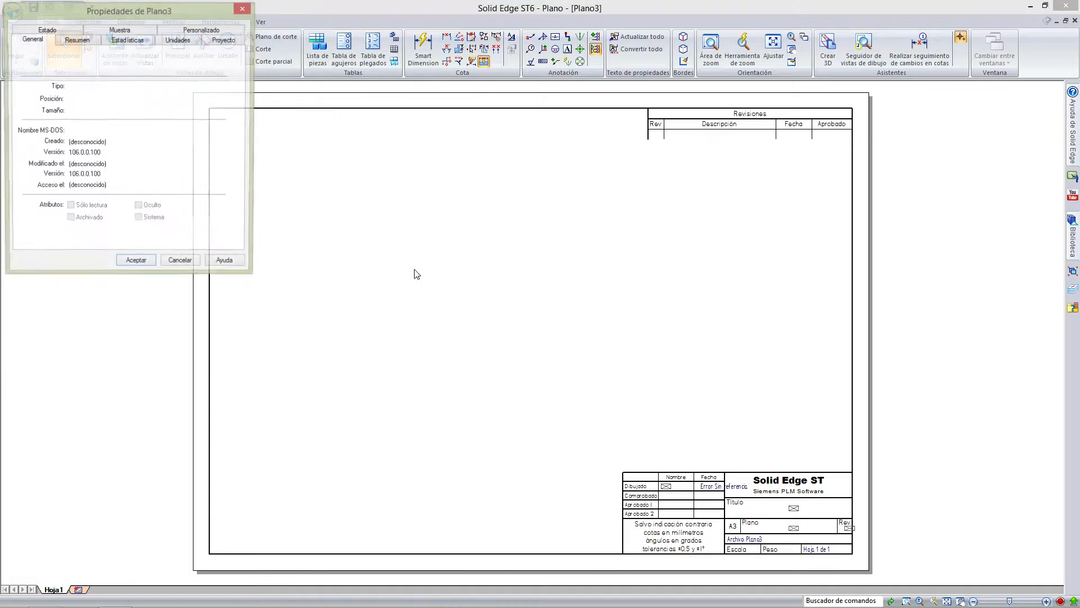
{"action": "left_click", "coordinate": [78, 40]}
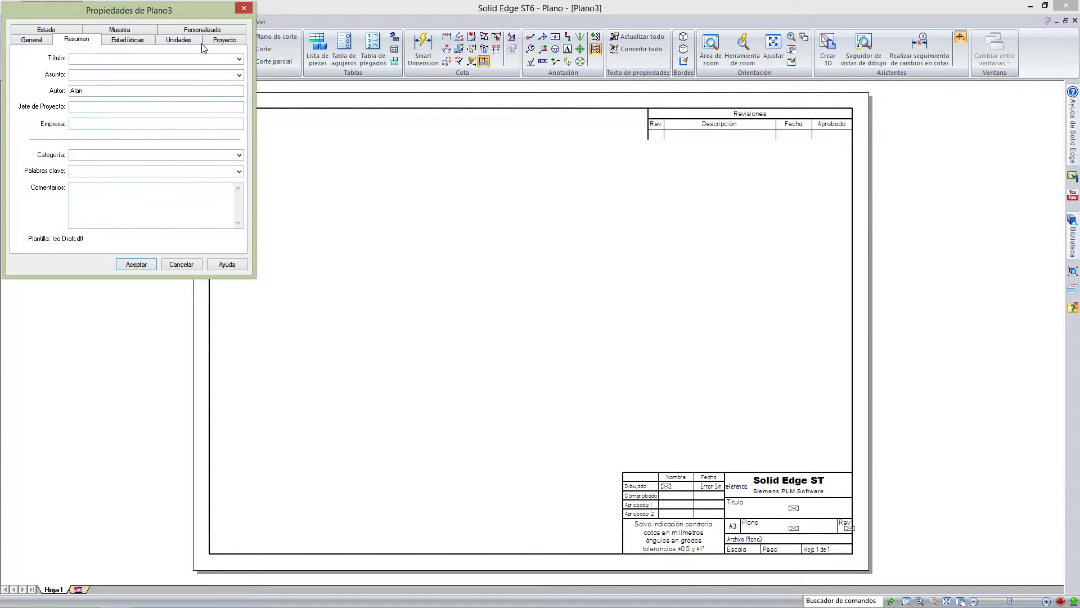
{"action": "left_click", "coordinate": [177, 44]}
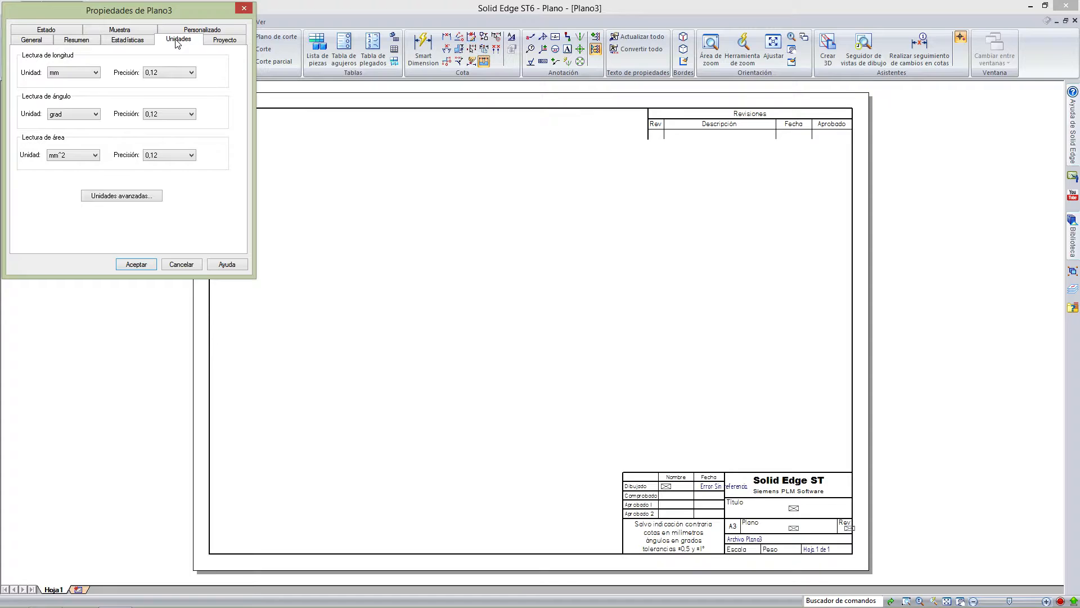
{"action": "left_click", "coordinate": [58, 73]}
{"action": "left_click", "coordinate": [58, 73]}
{"action": "left_click", "coordinate": [217, 45]}
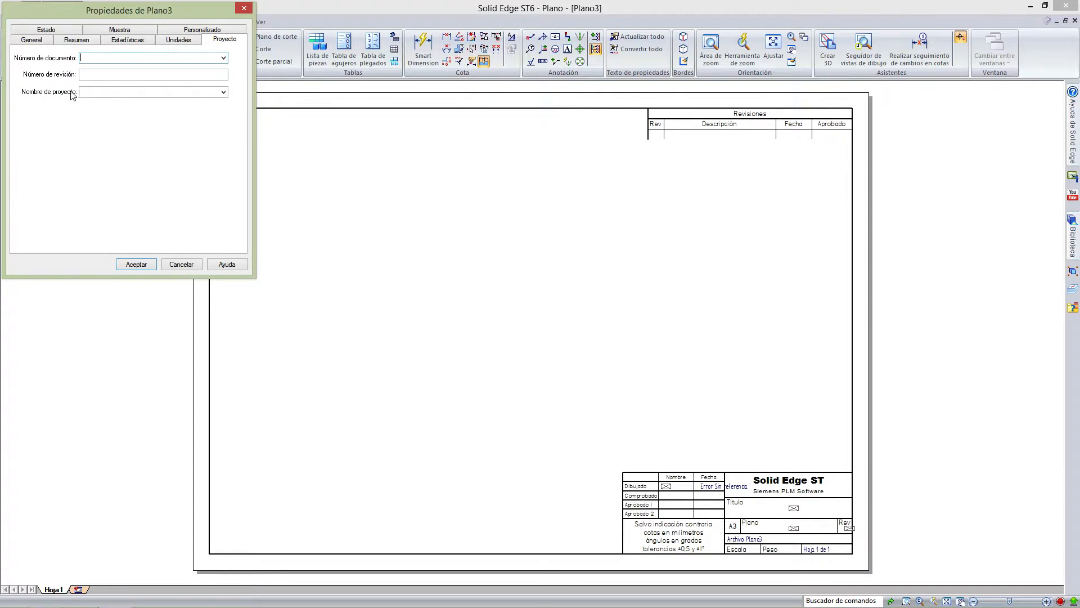
{"action": "left_click", "coordinate": [99, 76]}
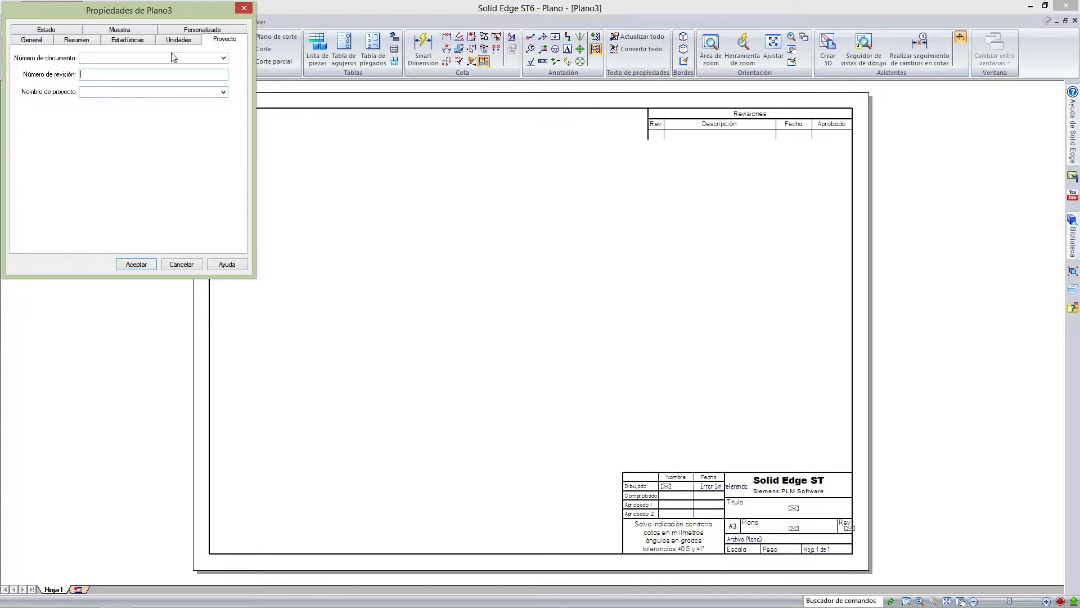
{"action": "left_click", "coordinate": [47, 31]}
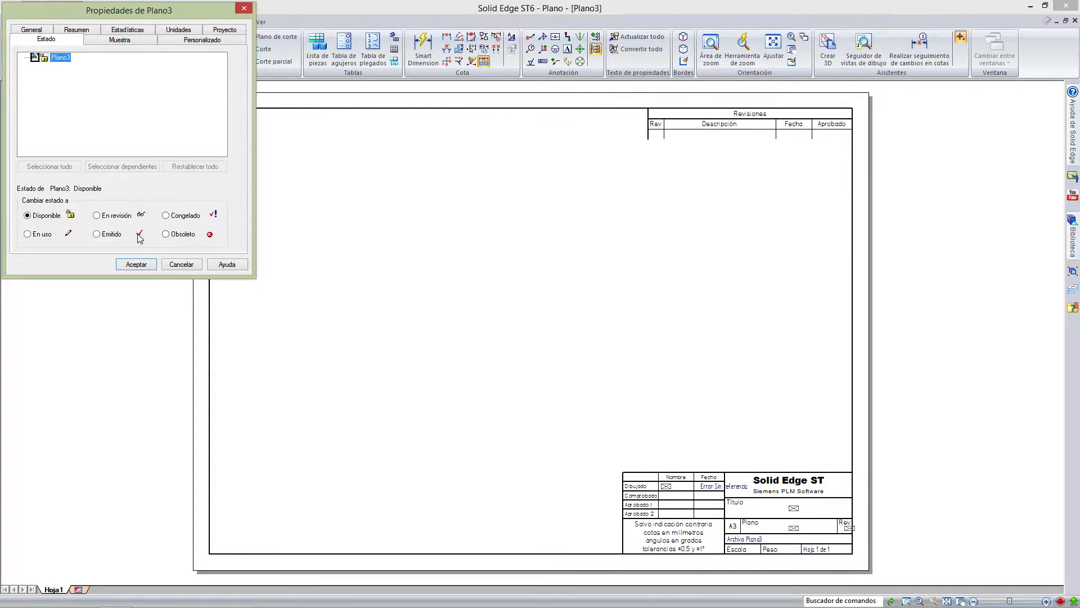
{"action": "left_click", "coordinate": [188, 269]}
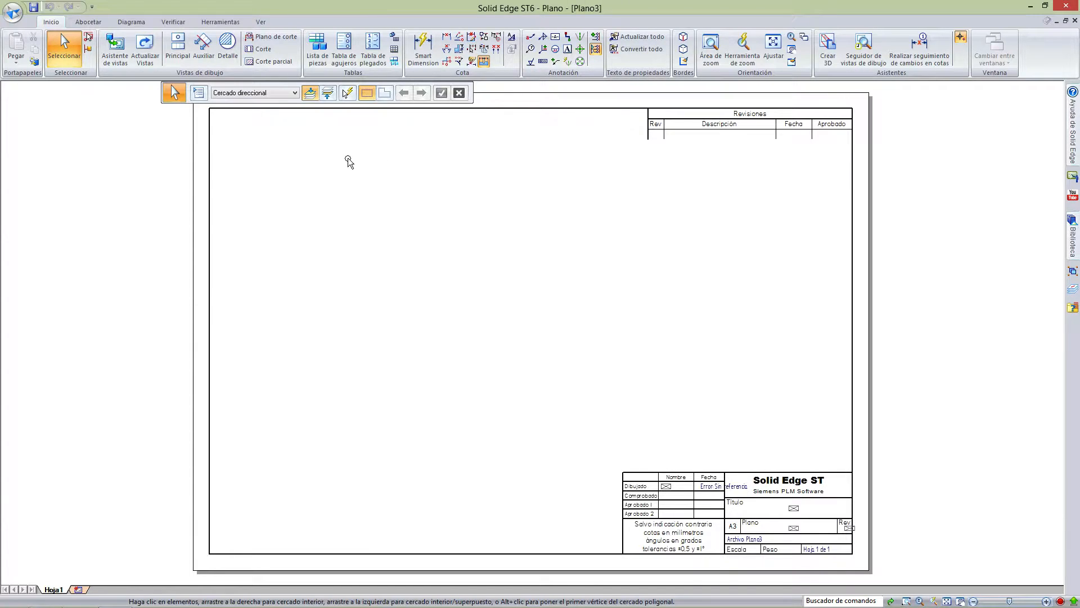
Step: Start the View Wizard with the part model Práctica 4.par from the Curso Sena folder
{"action": "left_click", "coordinate": [120, 62]}
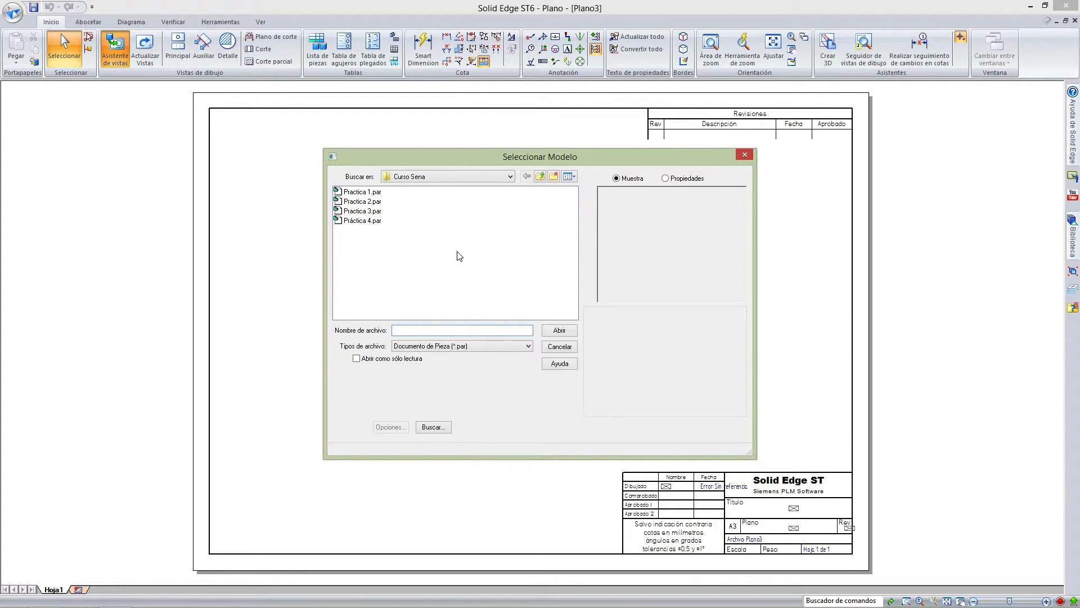
{"action": "left_click", "coordinate": [370, 220]}
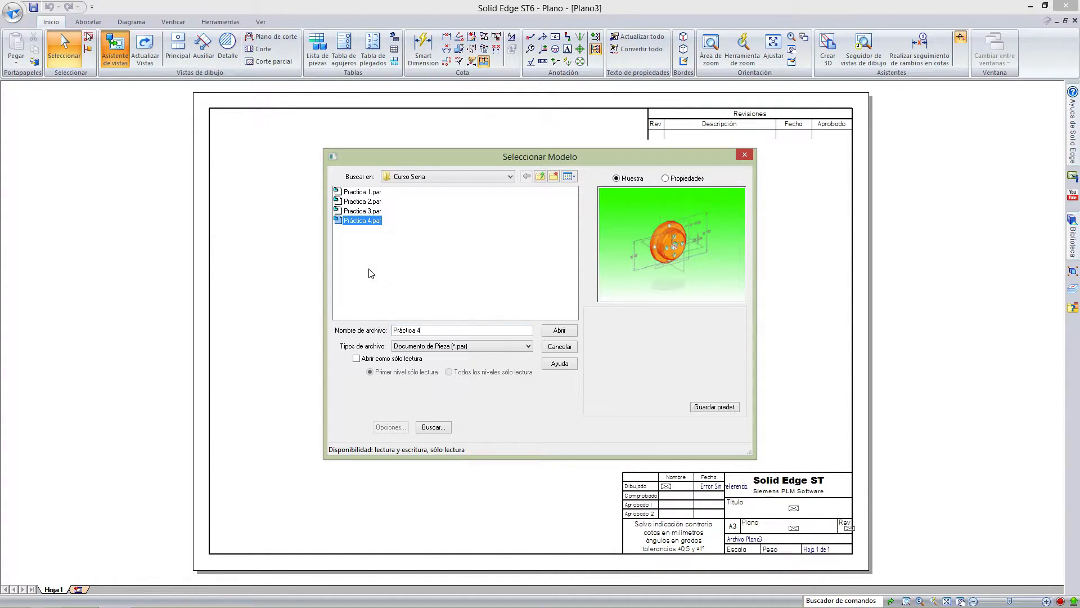
{"action": "left_click", "coordinate": [560, 332]}
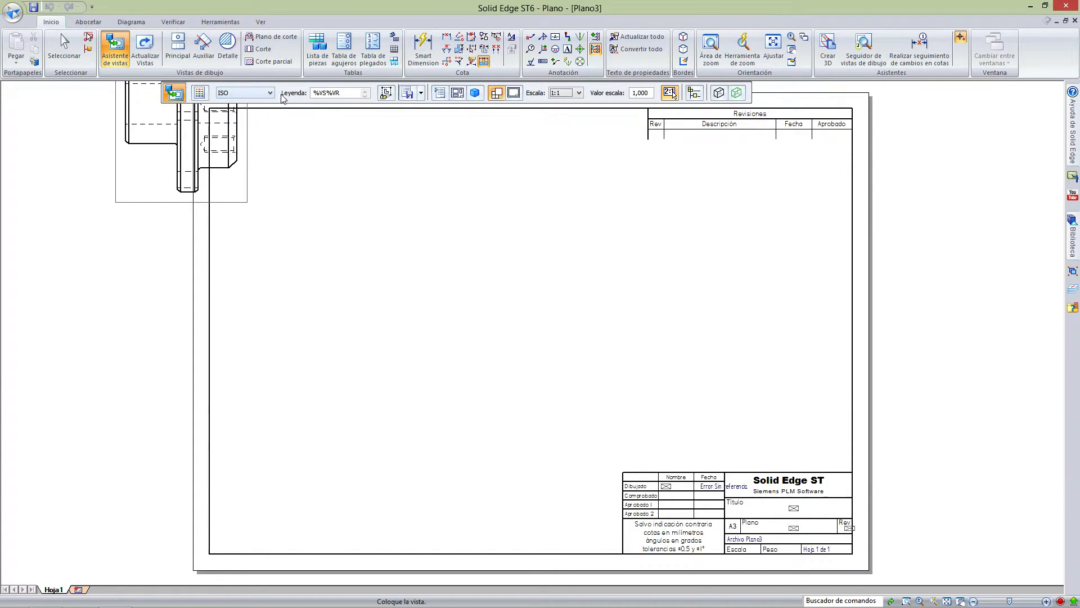
{"action": "left_click", "coordinate": [458, 93]}
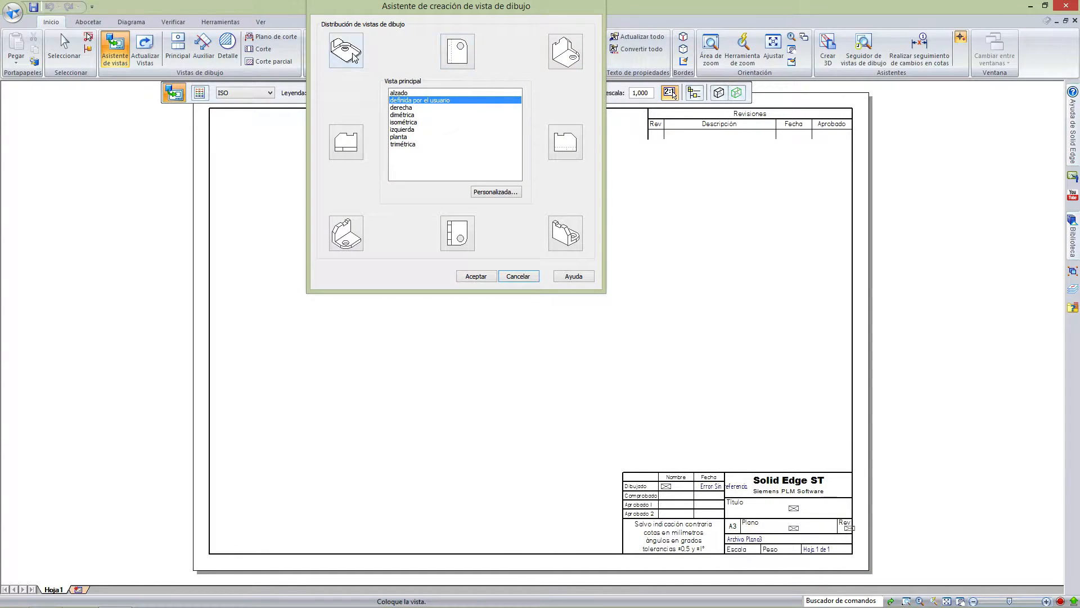
{"action": "left_click", "coordinate": [565, 233]}
{"action": "left_click", "coordinate": [516, 277]}
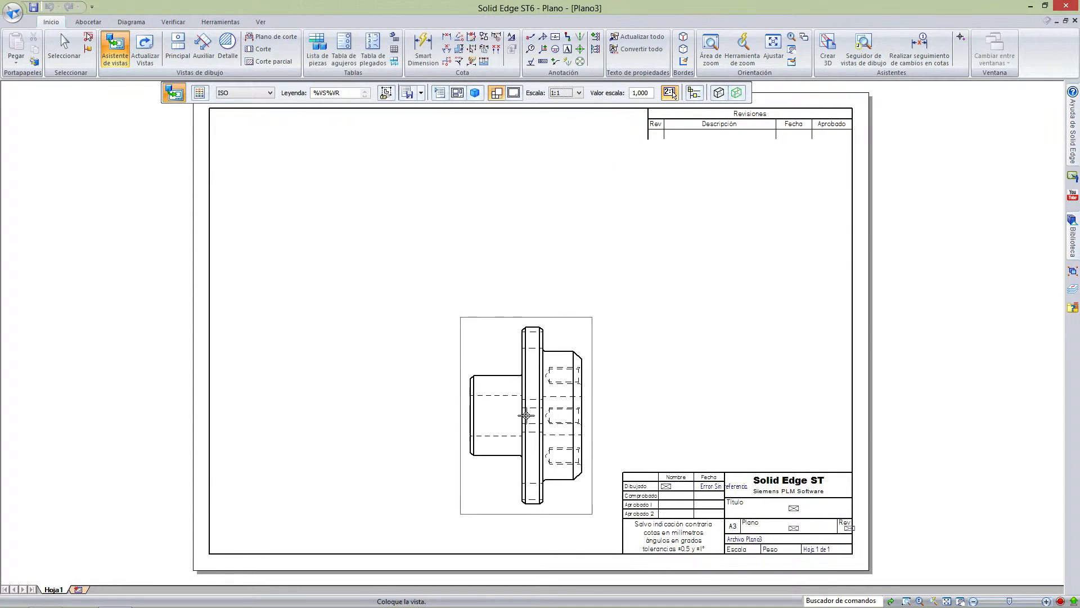
Step: Try the right and ISO orientations for the main drawing view
{"action": "left_click", "coordinate": [476, 92]}
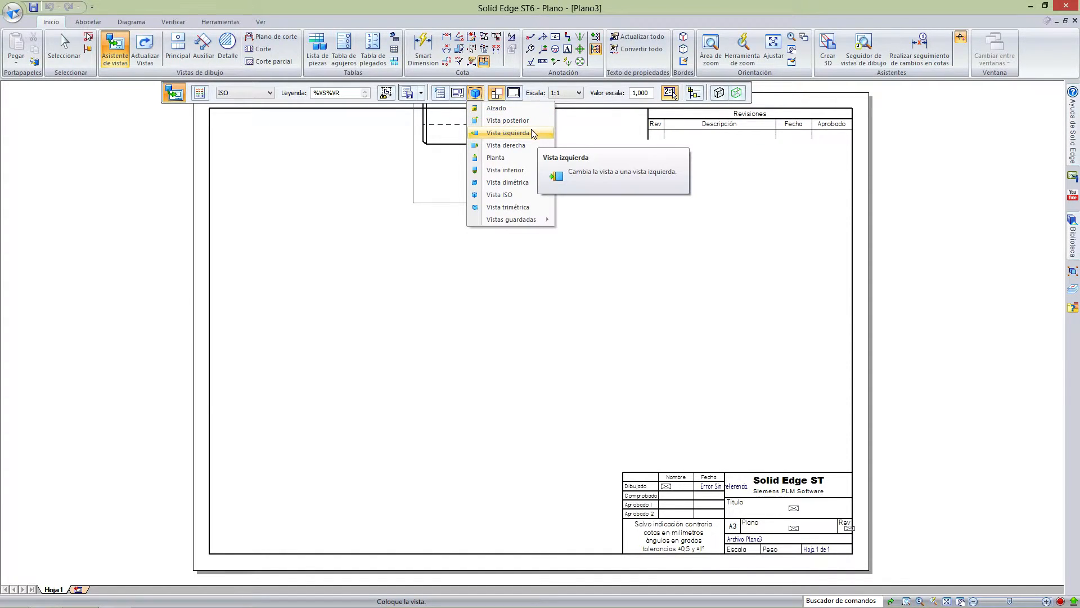
{"action": "left_click", "coordinate": [507, 145]}
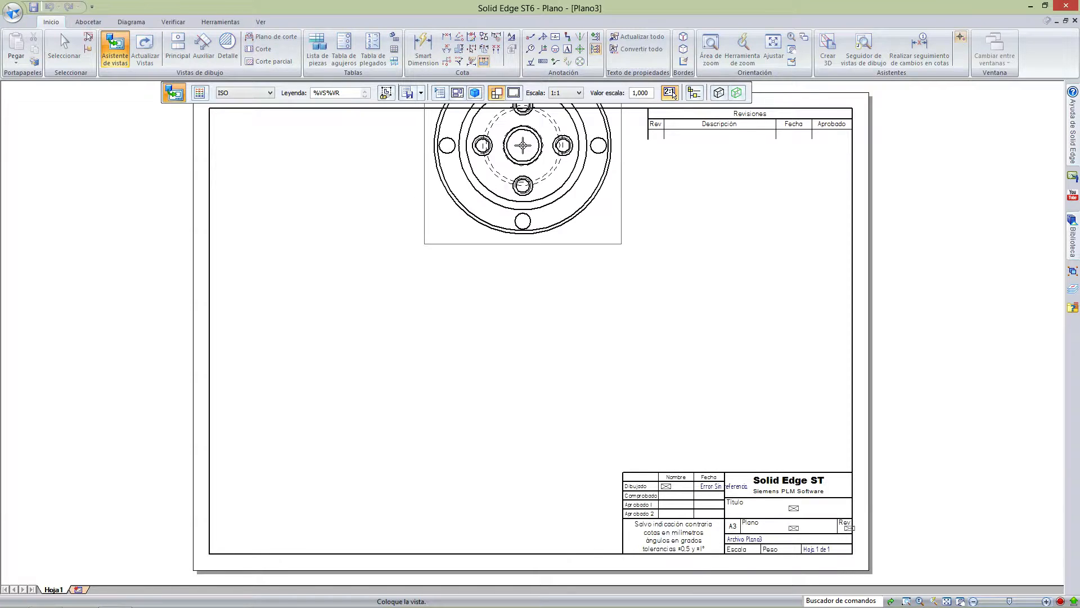
{"action": "left_click", "coordinate": [475, 93]}
{"action": "left_click", "coordinate": [509, 194]}
Step: Orient the main view as the left view, set its scale value to 0,8 and place it in the sheet's upper-left area
{"action": "left_click", "coordinate": [476, 93]}
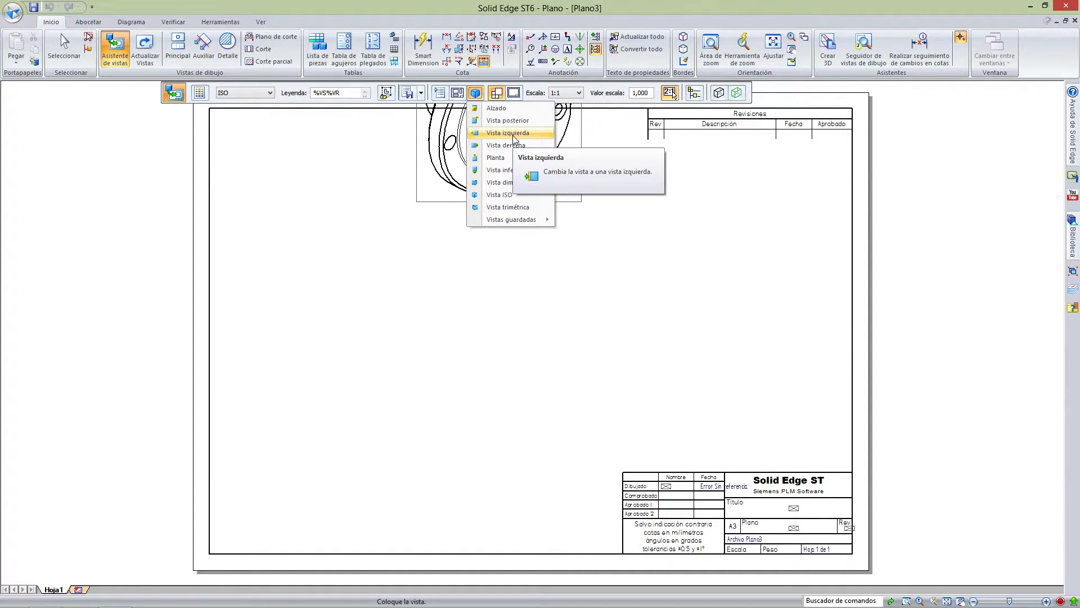
{"action": "left_click", "coordinate": [509, 133]}
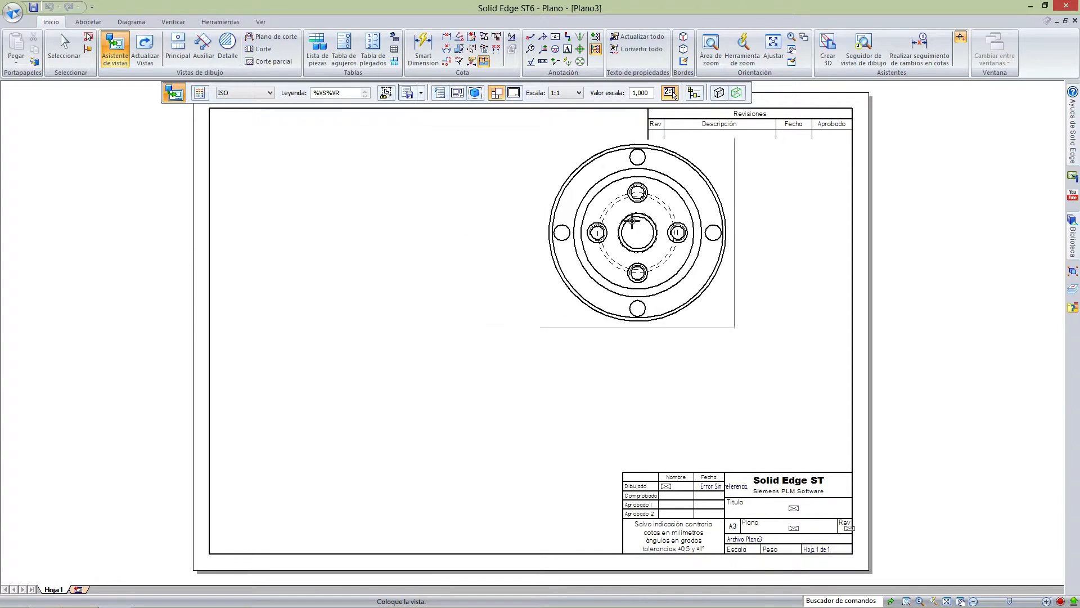
{"action": "left_click", "coordinate": [575, 93]}
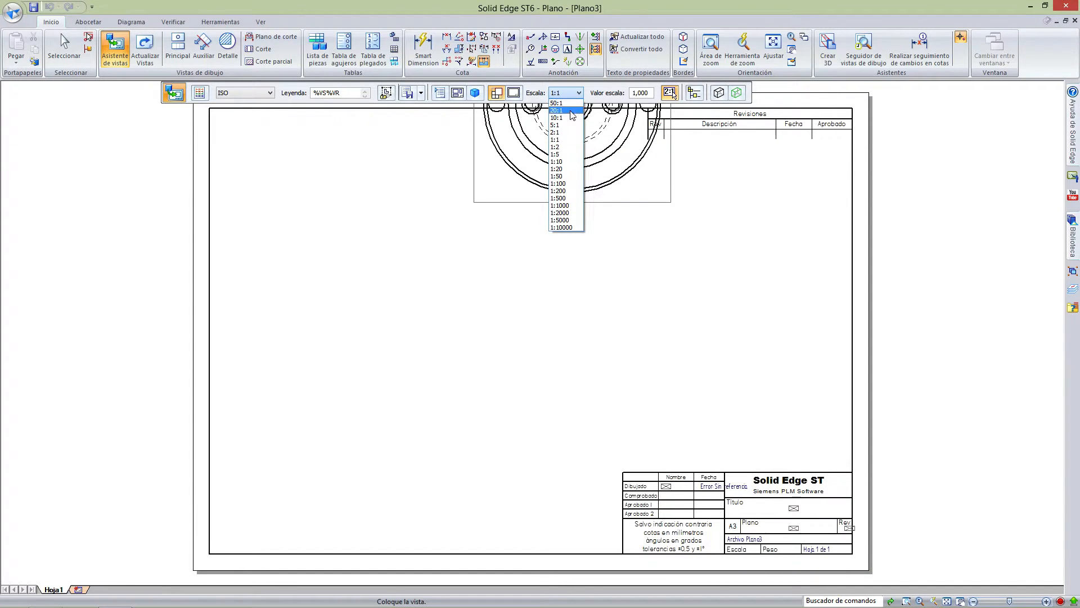
{"action": "left_click", "coordinate": [567, 148]}
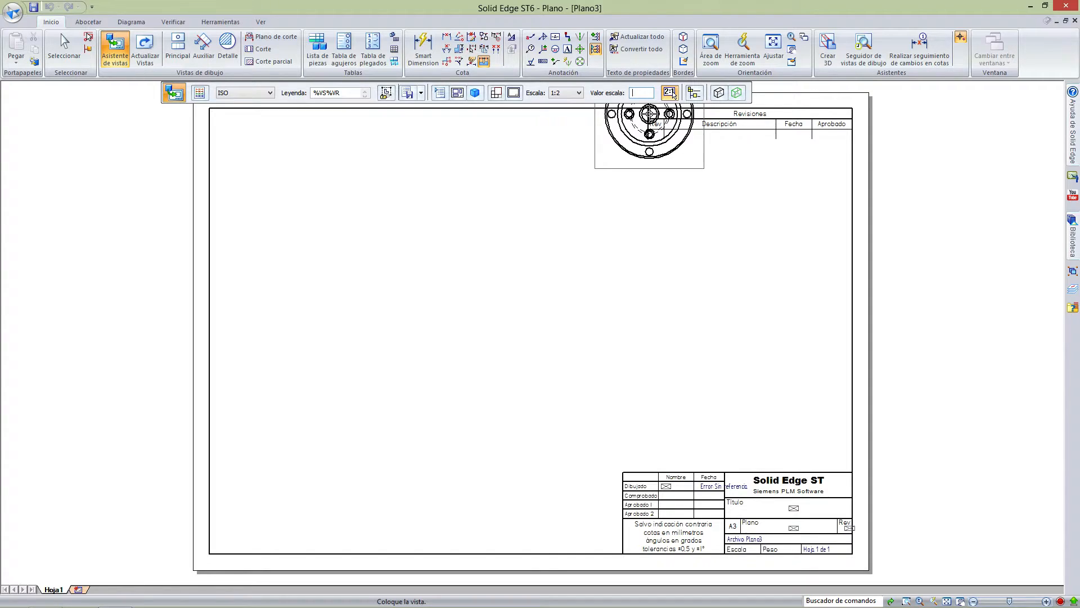
{"action": "type", "text": "0,8"}
{"action": "key", "text": "Return"}
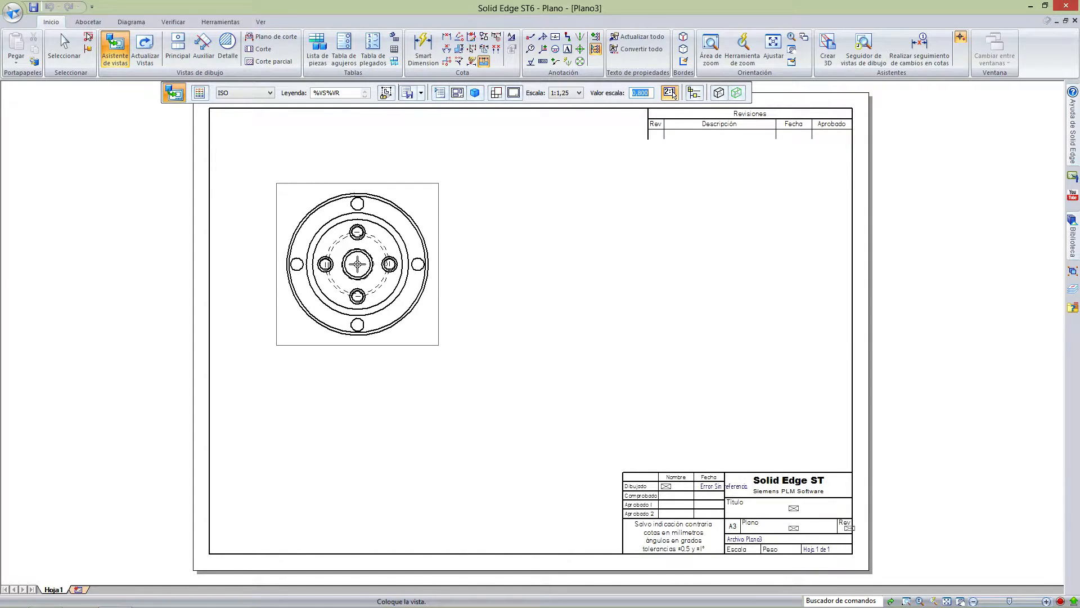
{"action": "left_click", "coordinate": [339, 264]}
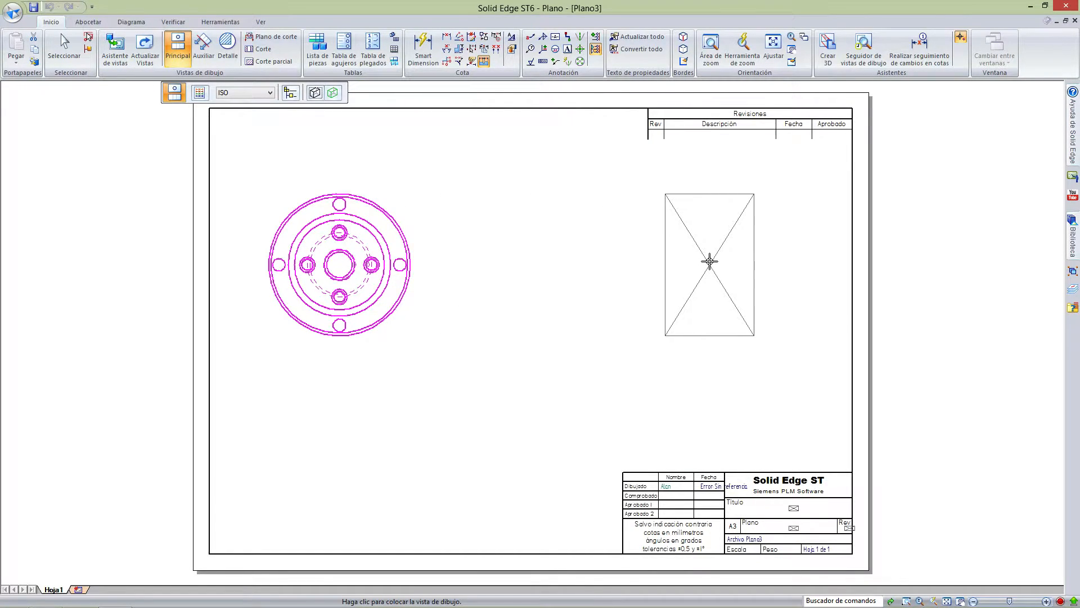
Step: Project a side, a lower and an isometric view from the main view, and move the isometric view above the title block
{"action": "left_click", "coordinate": [686, 263]}
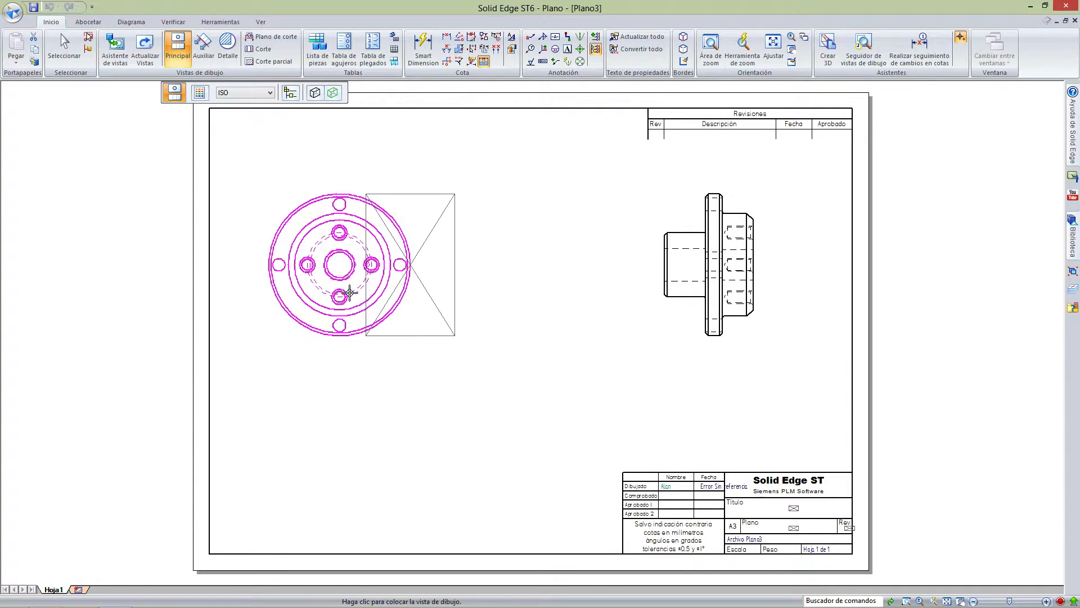
{"action": "left_click", "coordinate": [346, 473]}
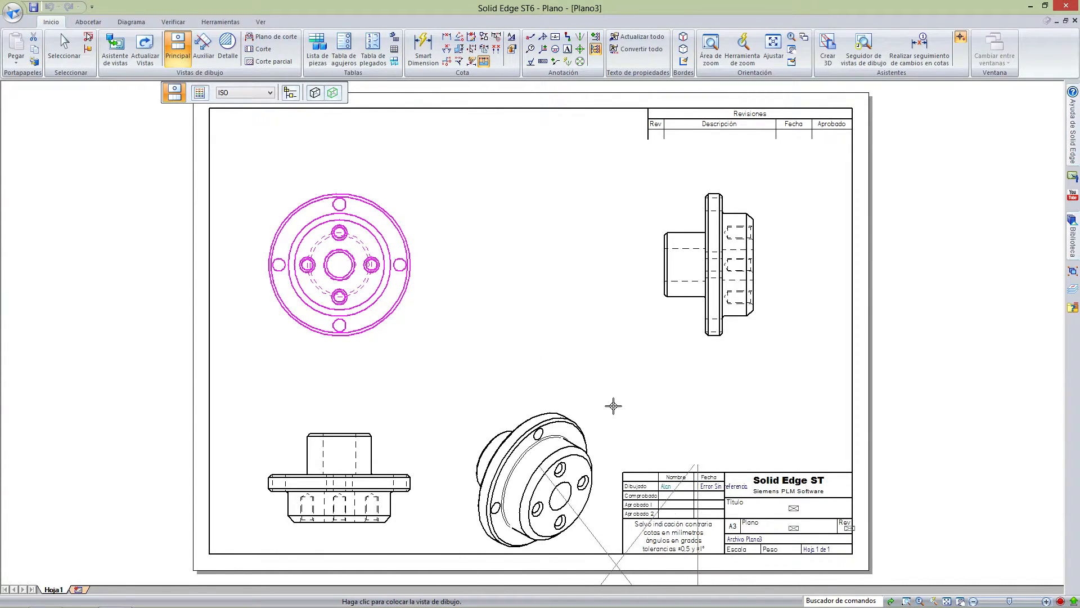
{"action": "key", "text": "Escape"}
{"action": "left_click", "coordinate": [561, 423]}
{"action": "left_click_drag", "start_coordinate": [548, 476], "coordinate": [786, 399]}
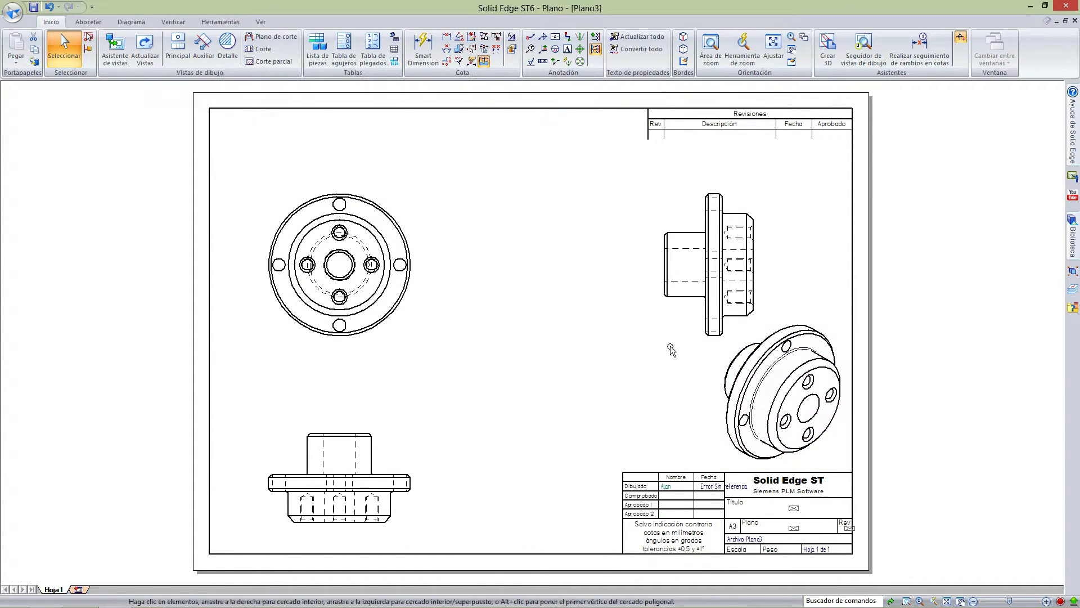
Step: Move the main circular view slightly higher on the sheet together with its aligned side view
{"action": "left_click", "coordinate": [710, 285]}
{"action": "left_click", "coordinate": [359, 287]}
{"action": "left_click", "coordinate": [715, 265]}
{"action": "left_click", "coordinate": [402, 280]}
{"action": "left_click_drag", "start_coordinate": [333, 273], "coordinate": [336, 247]}
Step: Move the side view slightly closer to the main view and raise the lower projected view a little
{"action": "left_click", "coordinate": [716, 242]}
{"action": "left_click", "coordinate": [722, 241]}
{"action": "left_click_drag", "start_coordinate": [723, 243], "coordinate": [694, 243]}
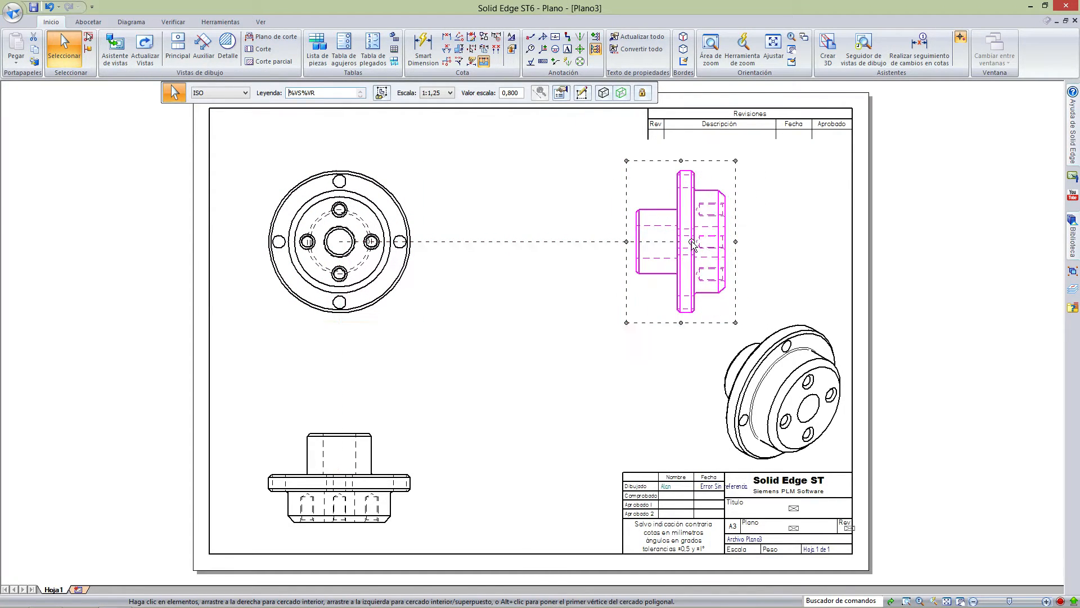
{"action": "left_click", "coordinate": [340, 480]}
{"action": "left_click_drag", "start_coordinate": [340, 480], "coordinate": [340, 463]}
{"action": "left_click", "coordinate": [573, 473]}
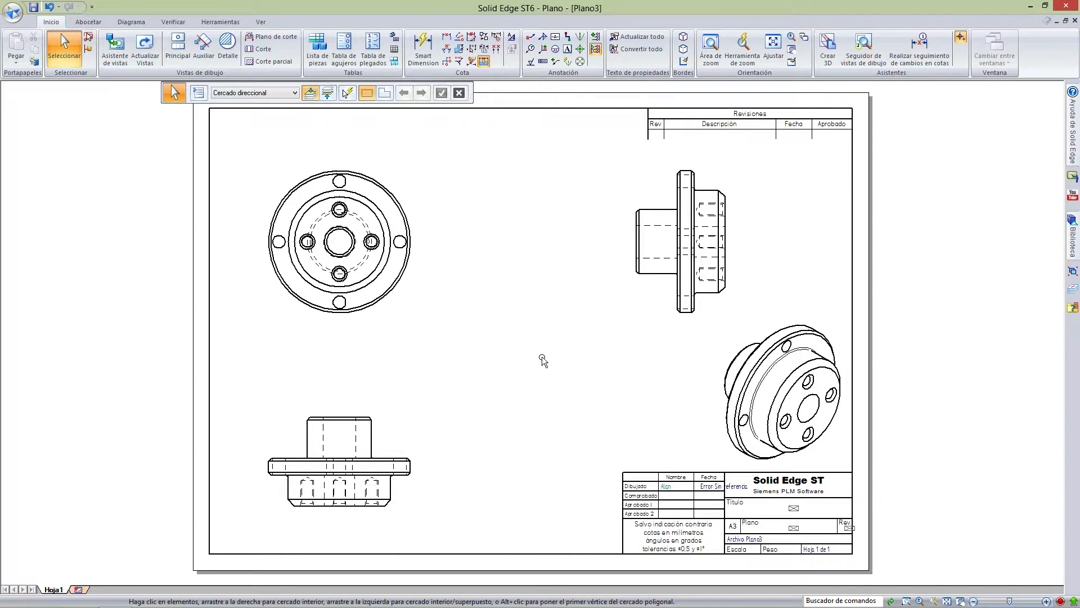
Step: Project a side view from the main circular view and place it outside the sheet's left edge
{"action": "left_click", "coordinate": [151, 62]}
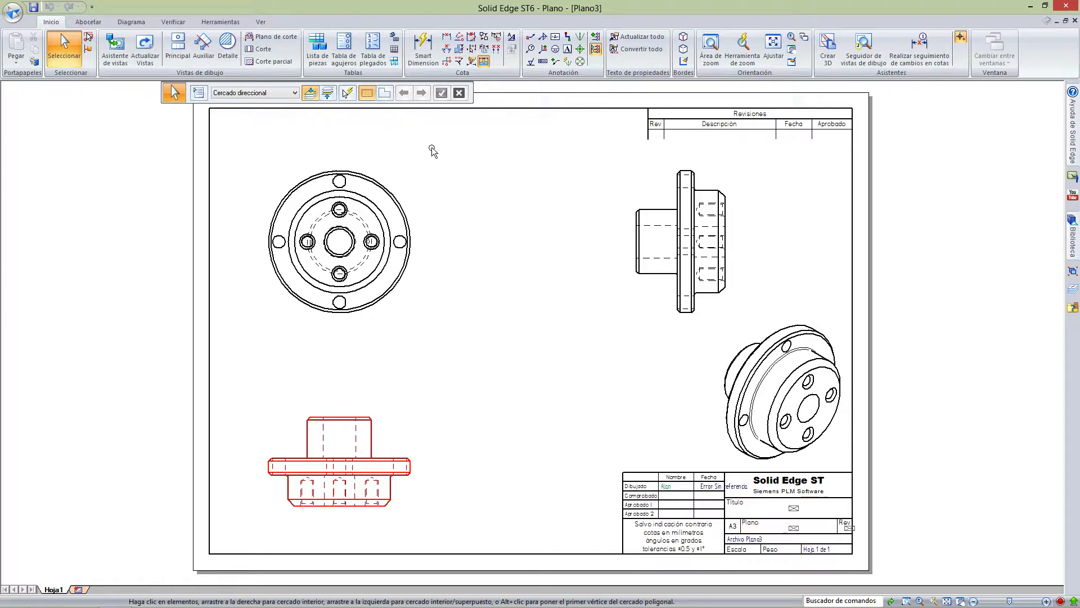
{"action": "left_click", "coordinate": [177, 56]}
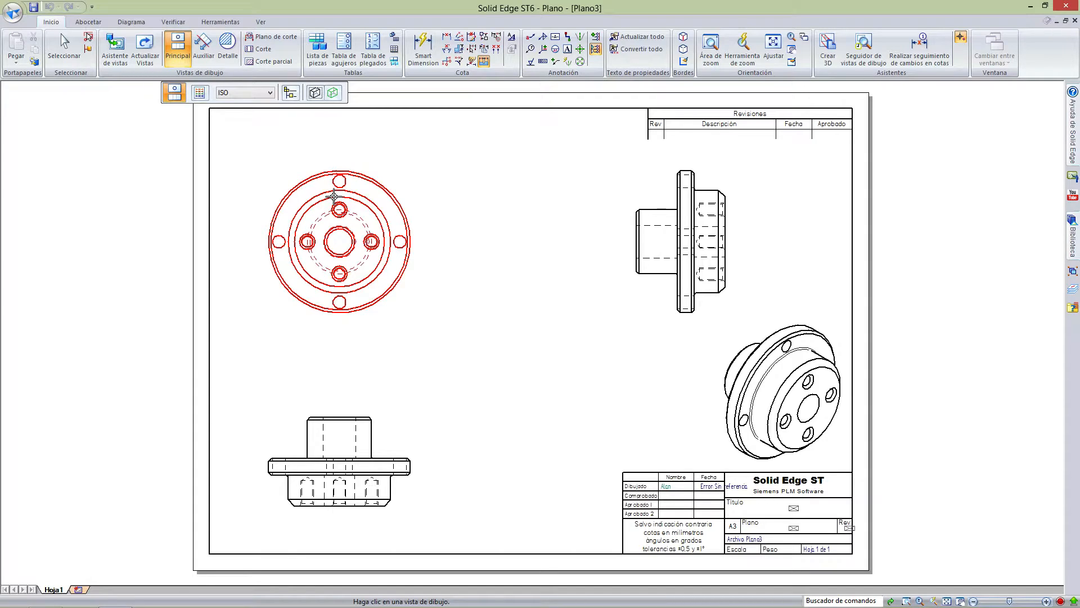
{"action": "left_click", "coordinate": [334, 196]}
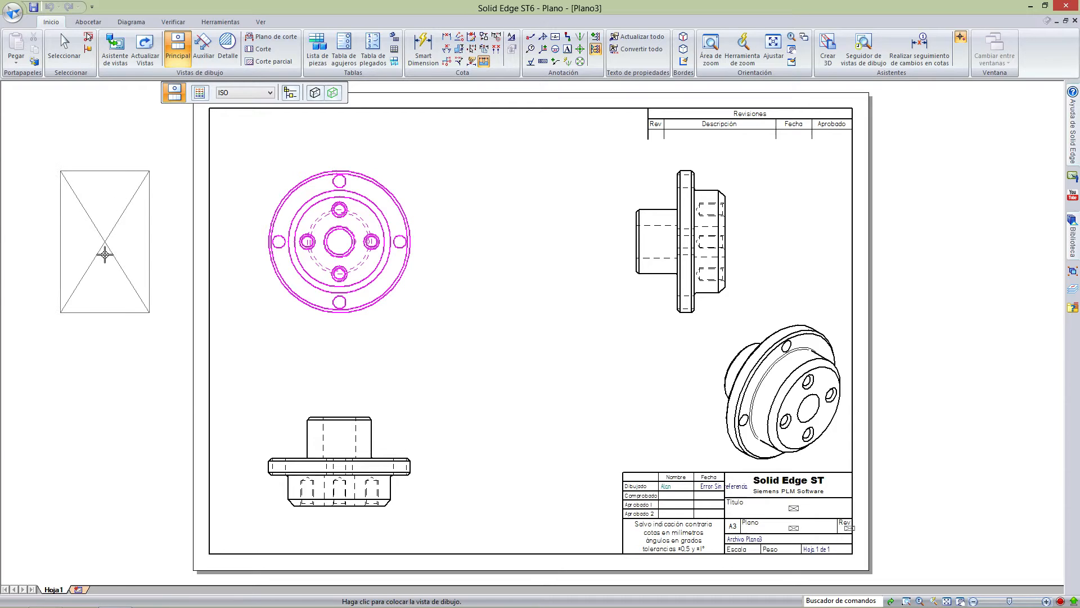
{"action": "left_click", "coordinate": [104, 254]}
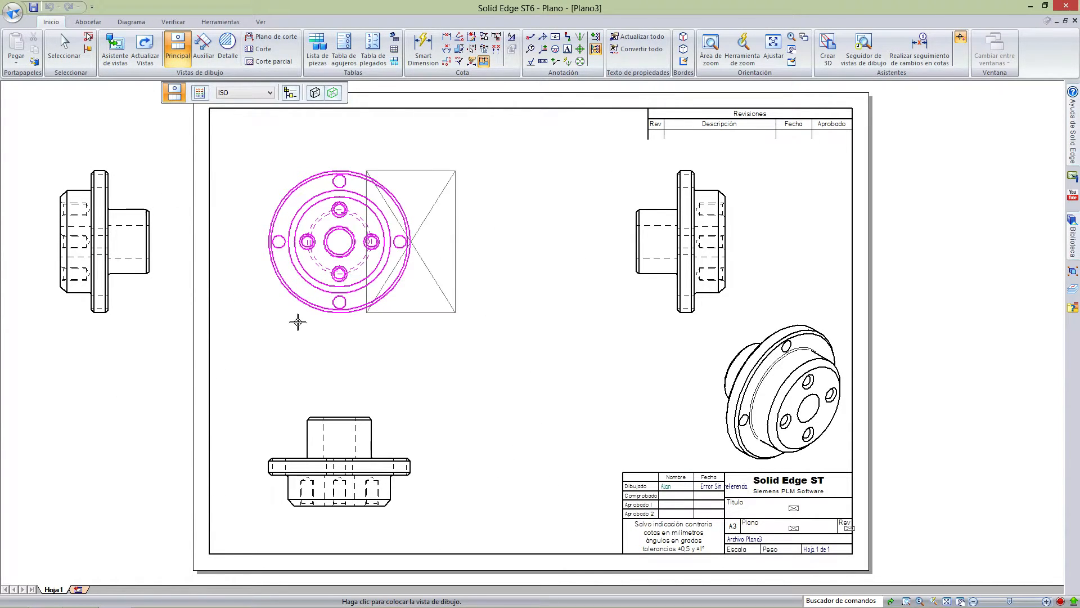
Step: Delete the projected side view lying outside the sheet's left edge
{"action": "key", "text": "Escape"}
{"action": "left_click", "coordinate": [102, 274]}
{"action": "key", "text": "Delete"}
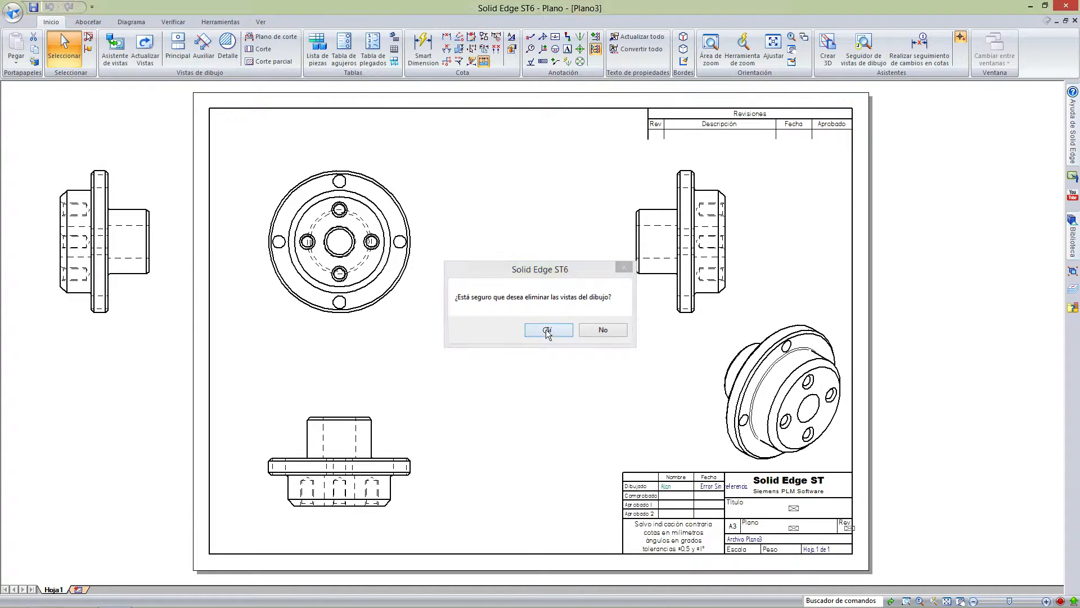
{"action": "left_click", "coordinate": [549, 331]}
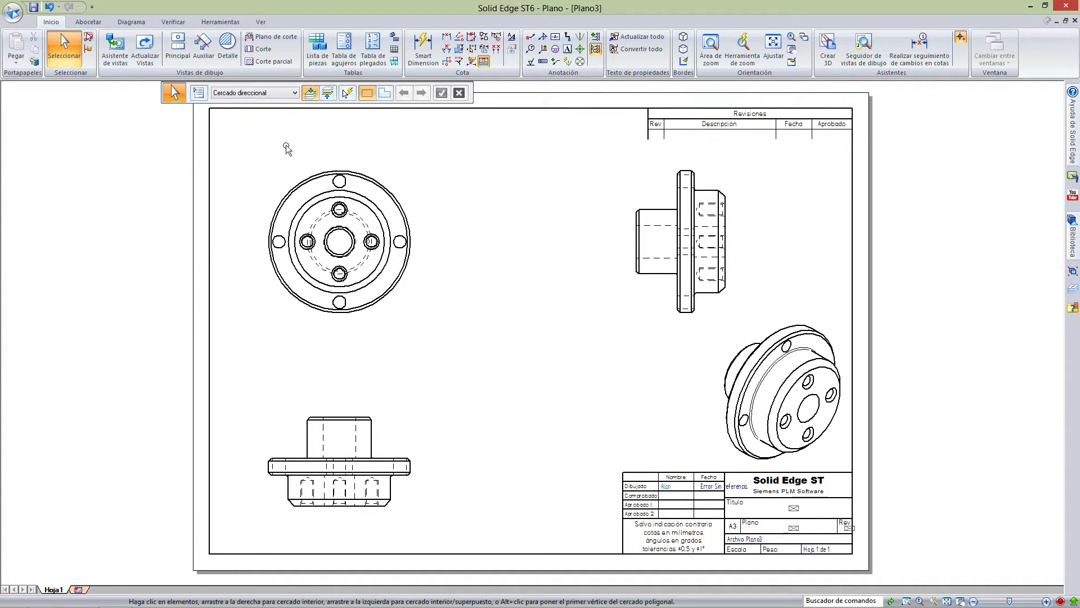
Step: Create an auxiliary view folded about the flange's vertical edge in the side view, placed between the main and side views
{"action": "left_click", "coordinate": [204, 57]}
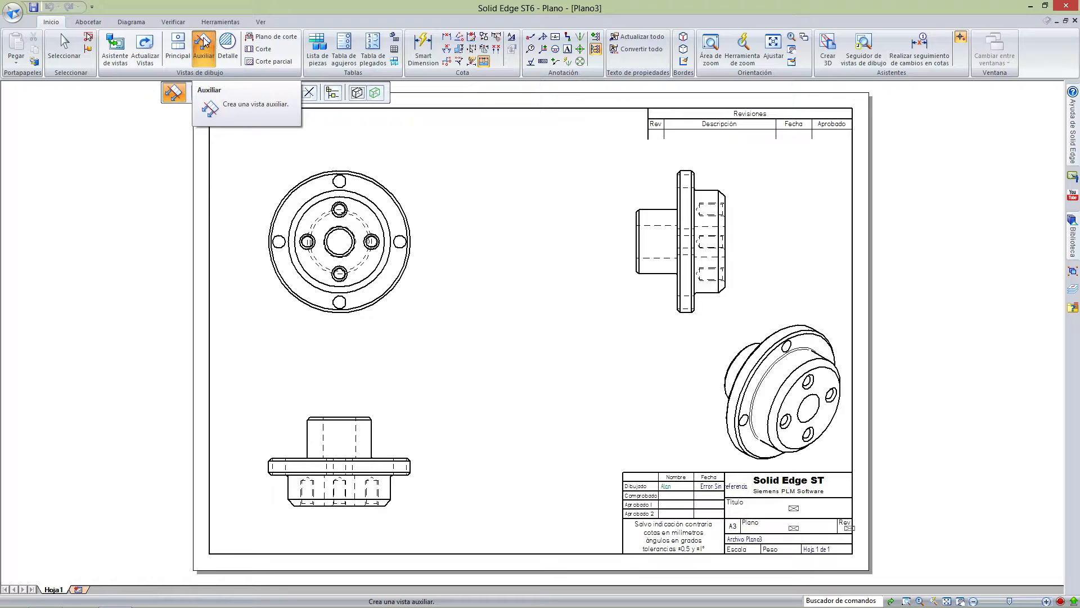
{"action": "left_click", "coordinate": [202, 50]}
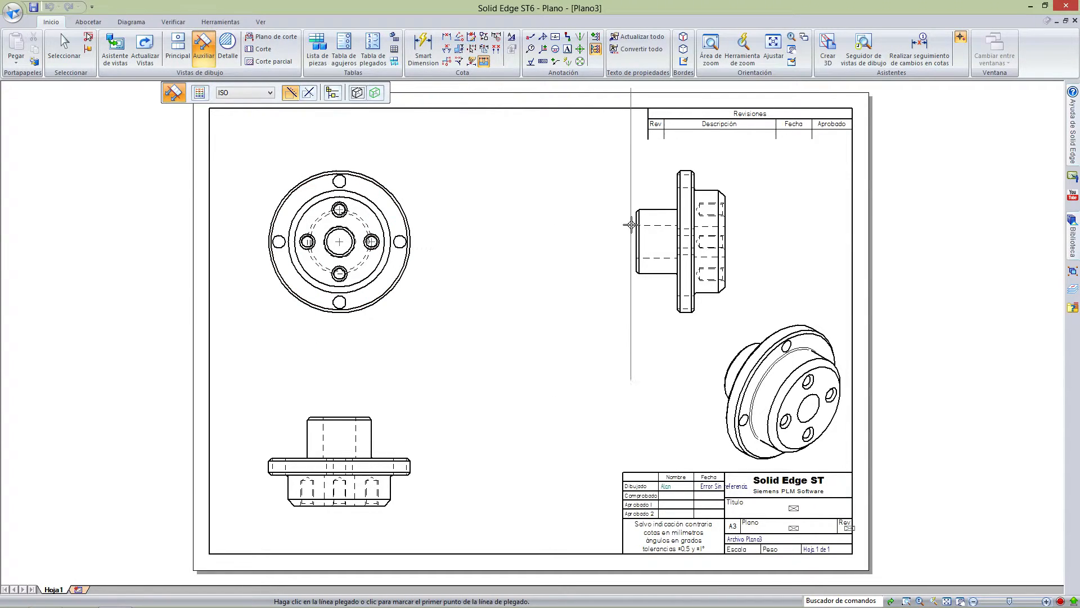
{"action": "left_click", "coordinate": [677, 197]}
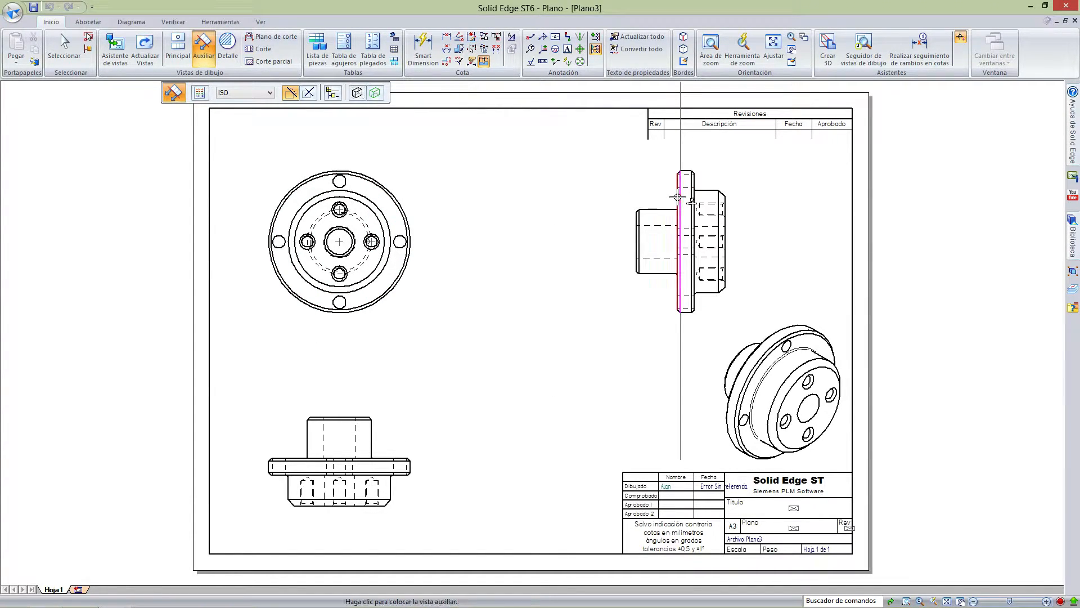
{"action": "left_click", "coordinate": [529, 197]}
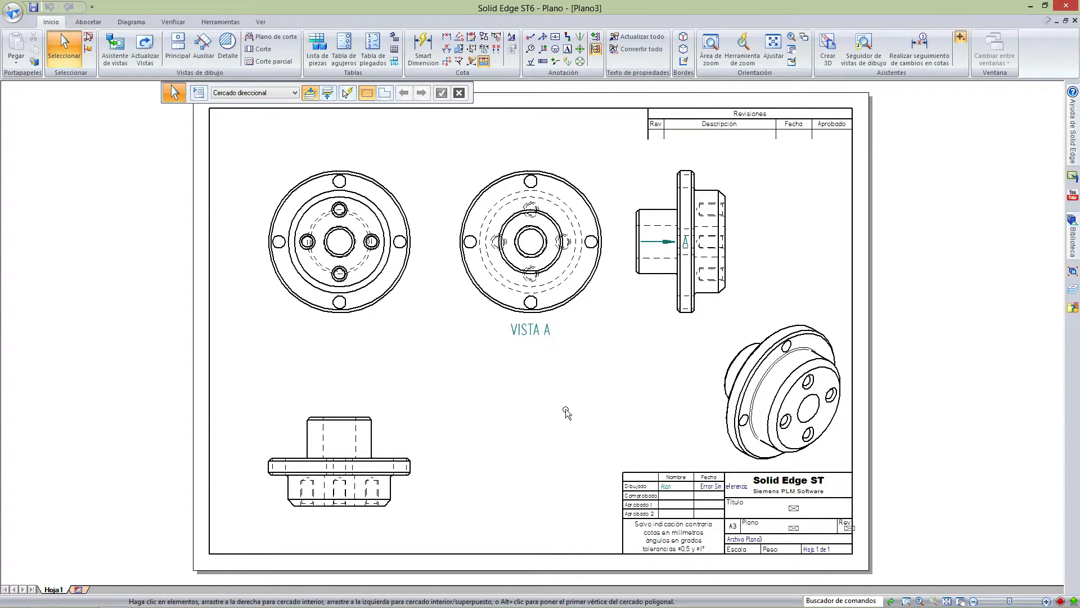
Step: Delete the auxiliary view between the main and side views
{"action": "left_click", "coordinate": [524, 261]}
{"action": "key", "text": "Delete"}
{"action": "left_click", "coordinate": [562, 336]}
Step: Create an oblique auxiliary view folded at the side view's lower flange corner and place it in the sheet's lower middle area
{"action": "left_click", "coordinate": [214, 59]}
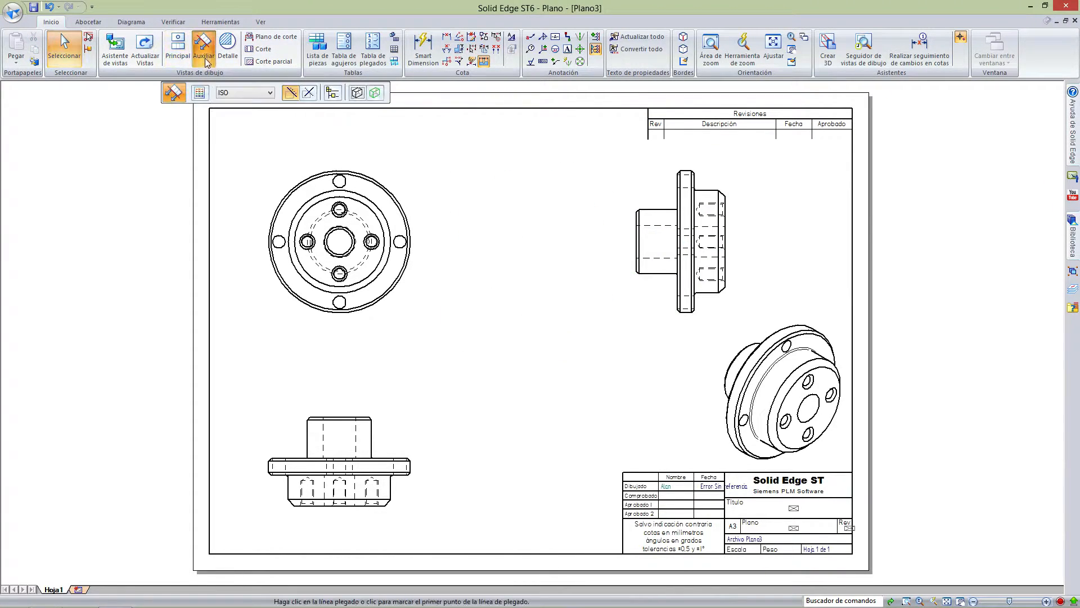
{"action": "left_click", "coordinate": [679, 313]}
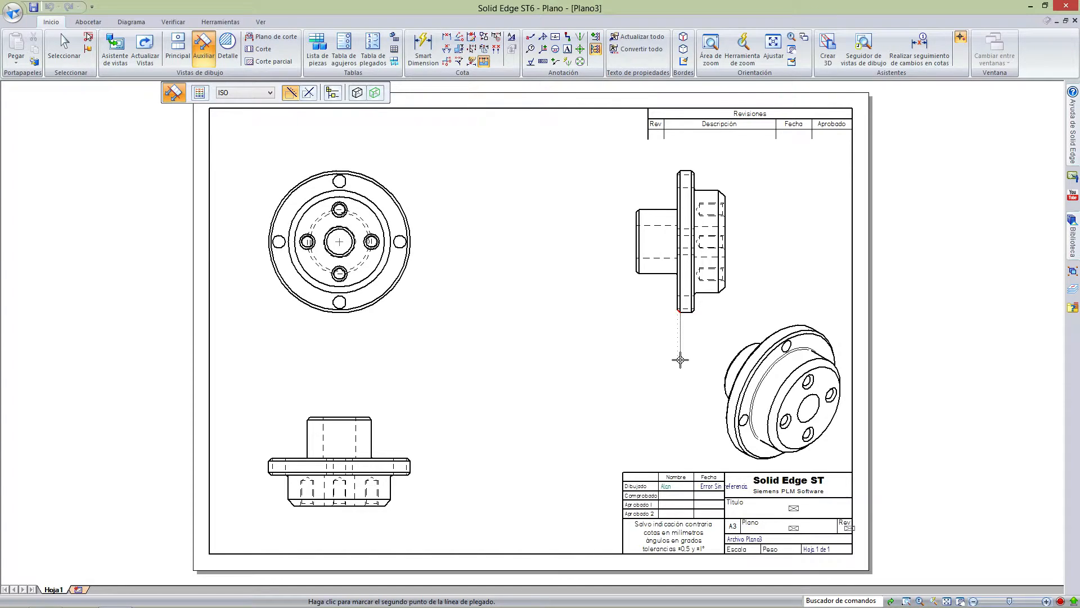
{"action": "left_click", "coordinate": [676, 310]}
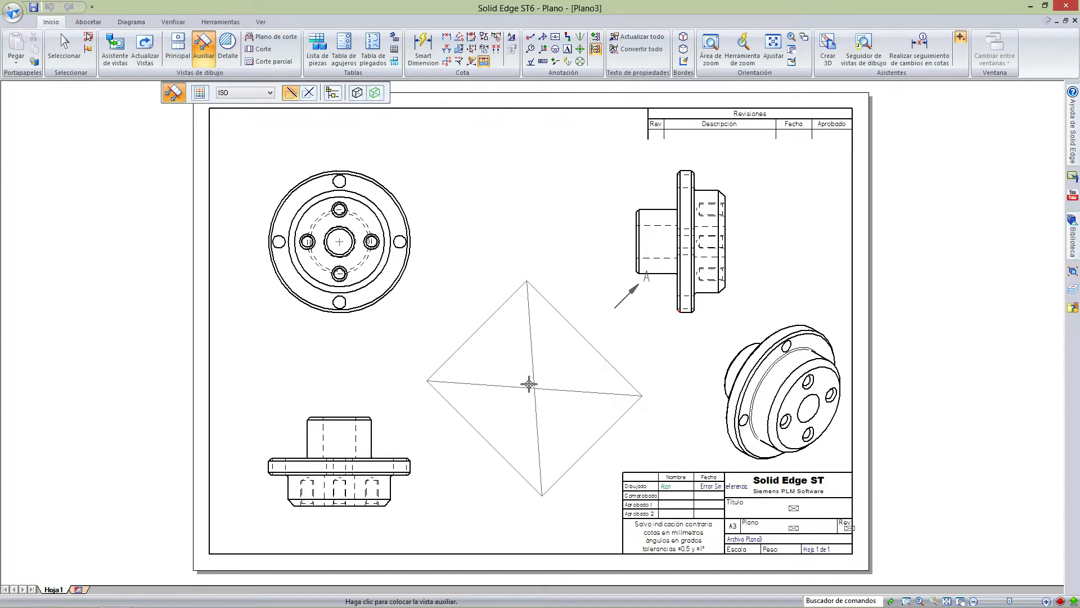
{"action": "left_click", "coordinate": [518, 404]}
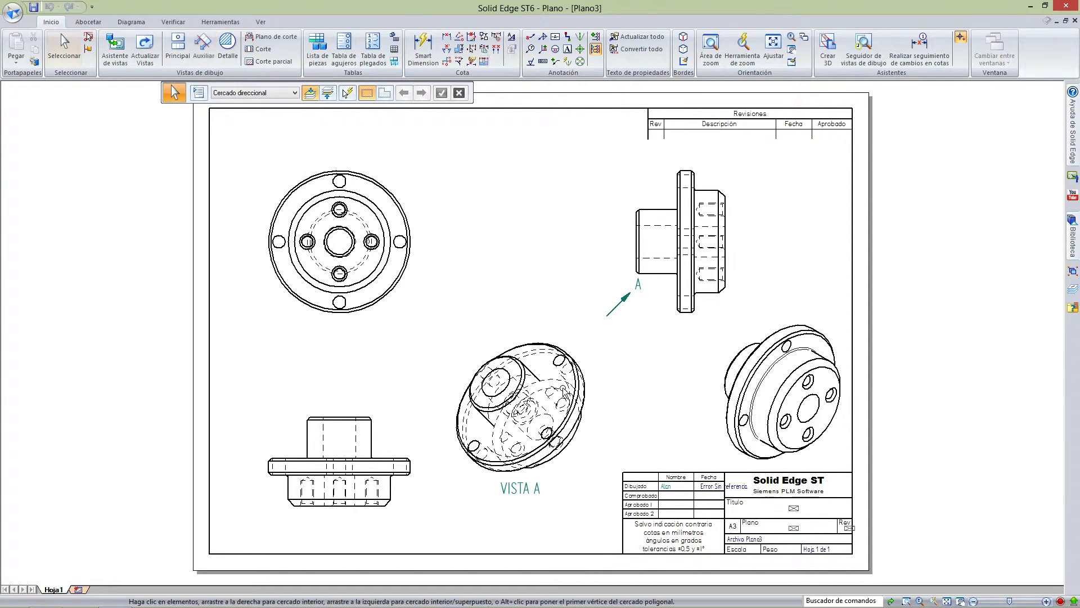
Step: Delete the oblique auxiliary view in the lower middle of the sheet
{"action": "left_click", "coordinate": [565, 429]}
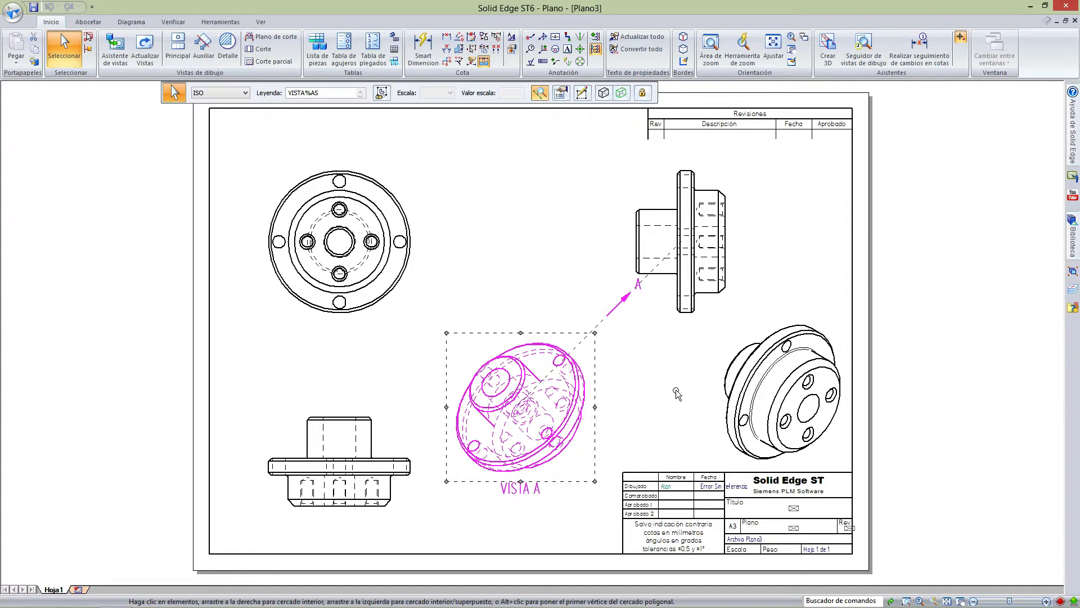
{"action": "key", "text": "Delete"}
{"action": "key", "text": "Return"}
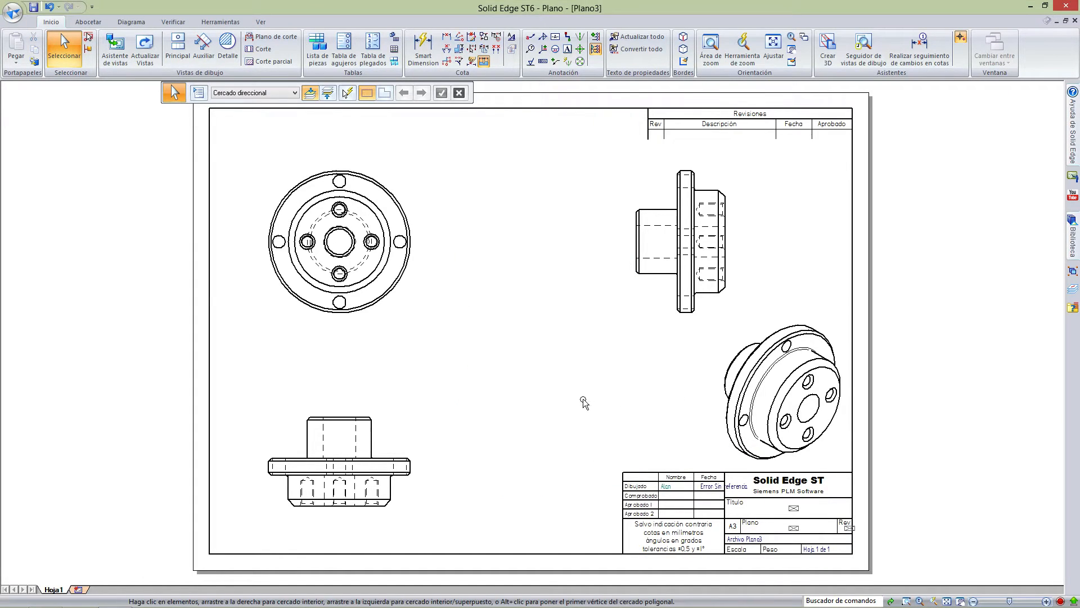
Step: Create a 2:1 circular detail view between the main view's central bore and small holes, placed to the view's upper right
{"action": "left_click", "coordinate": [228, 48]}
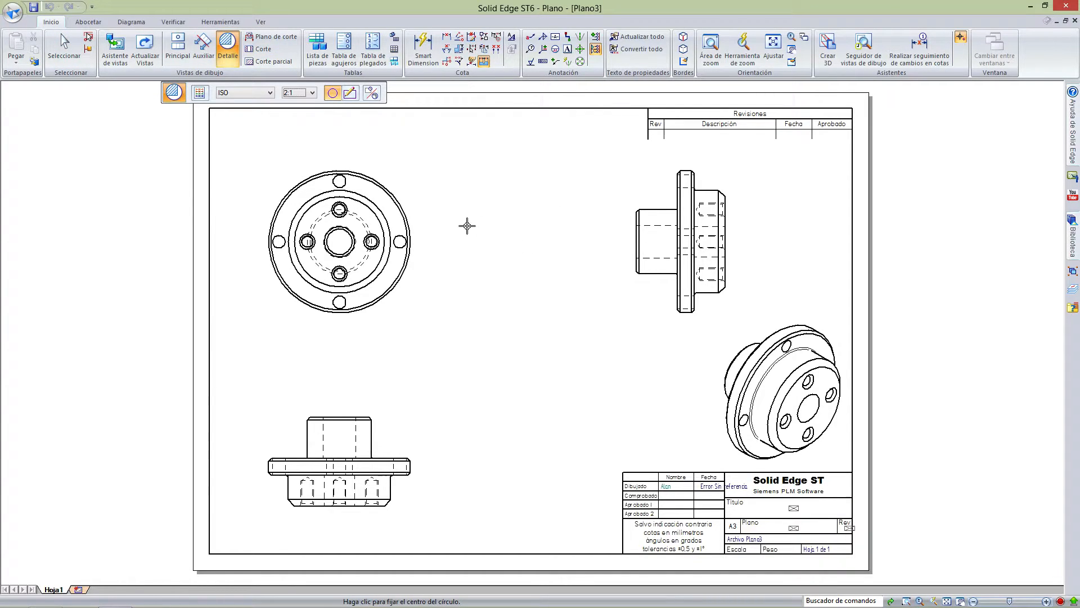
{"action": "left_click", "coordinate": [309, 95]}
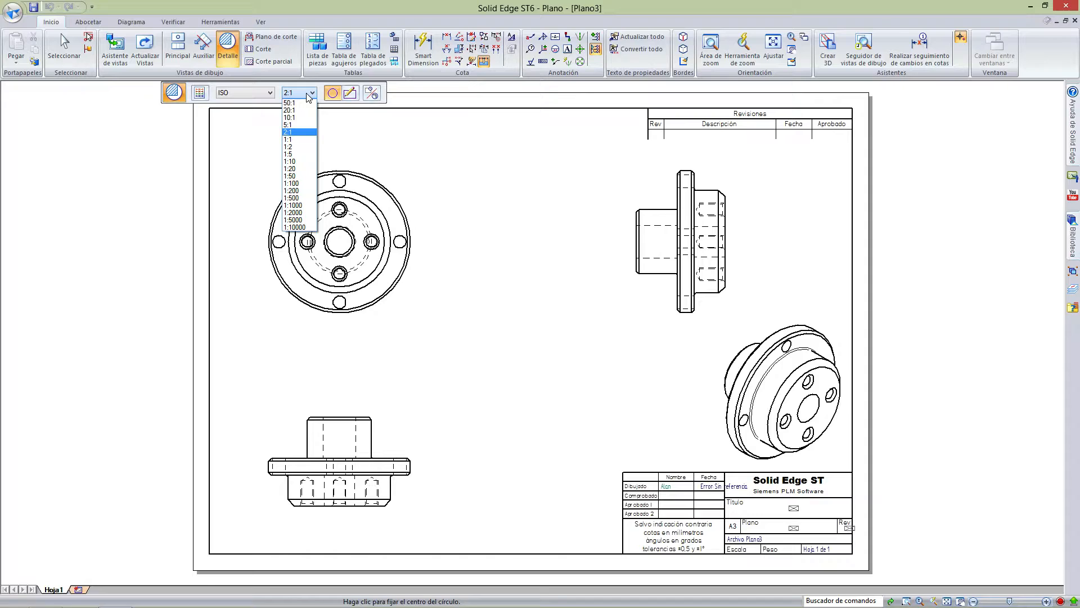
{"action": "left_click", "coordinate": [308, 95]}
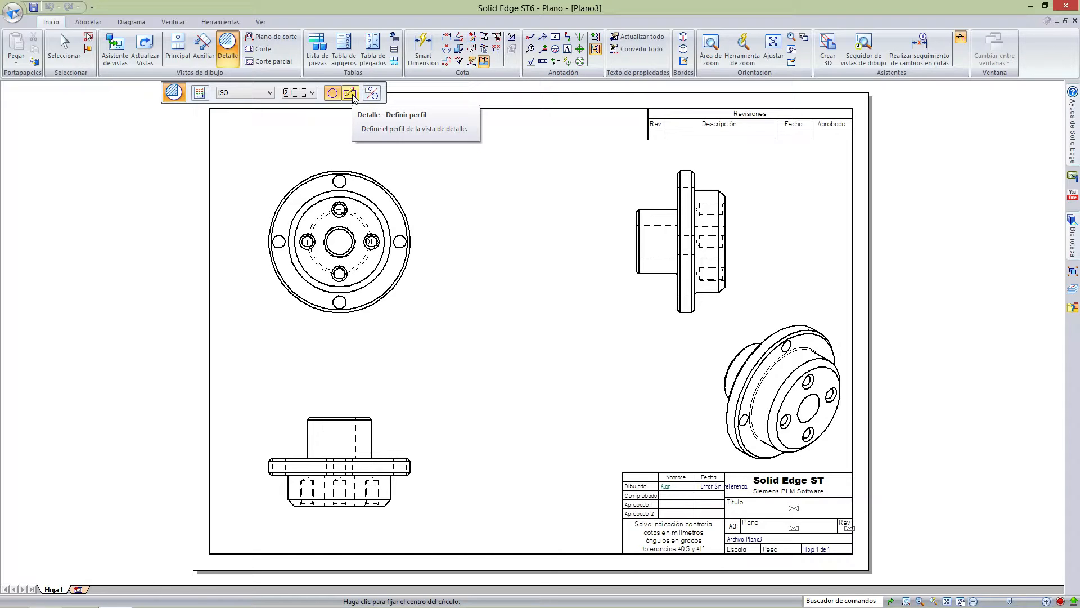
{"action": "left_click", "coordinate": [358, 256]}
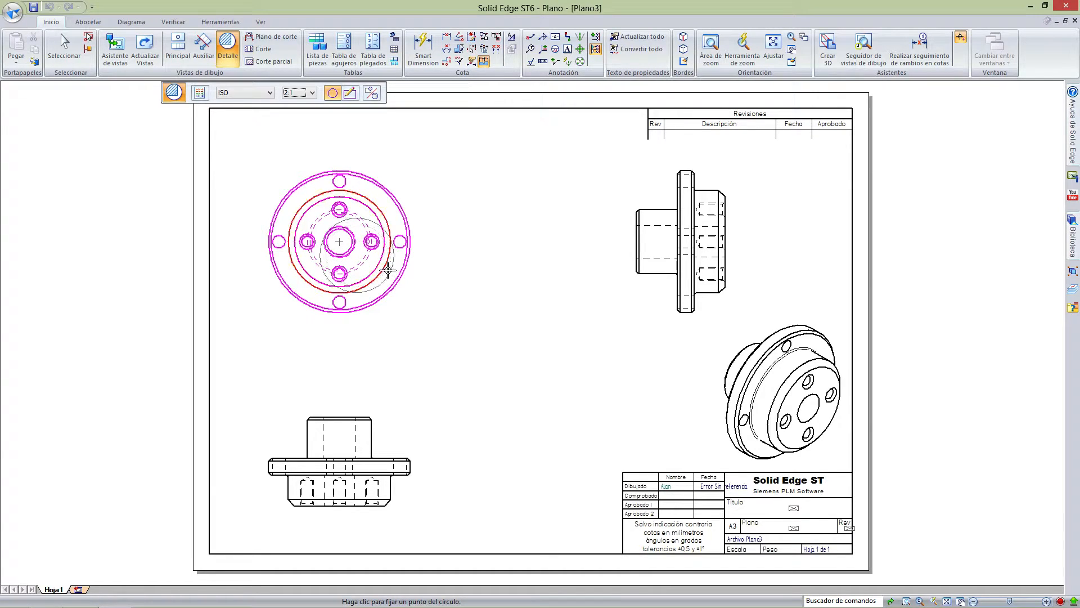
{"action": "left_click", "coordinate": [376, 260]}
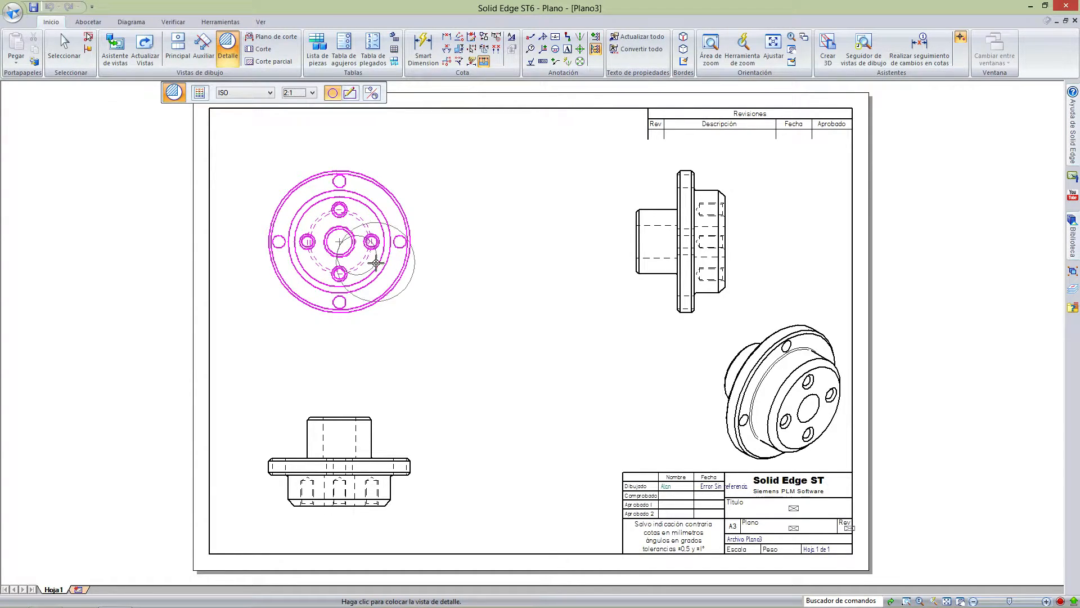
{"action": "left_click", "coordinate": [458, 161]}
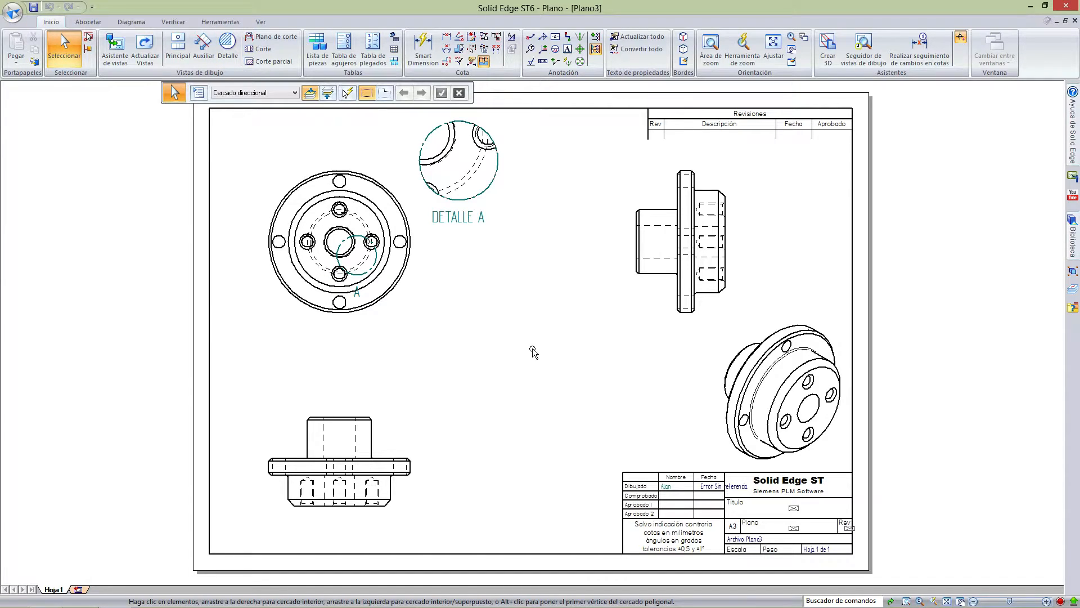
Step: Shift the detail view slightly up and right, and delete it from the sheet
{"action": "left_click", "coordinate": [452, 179]}
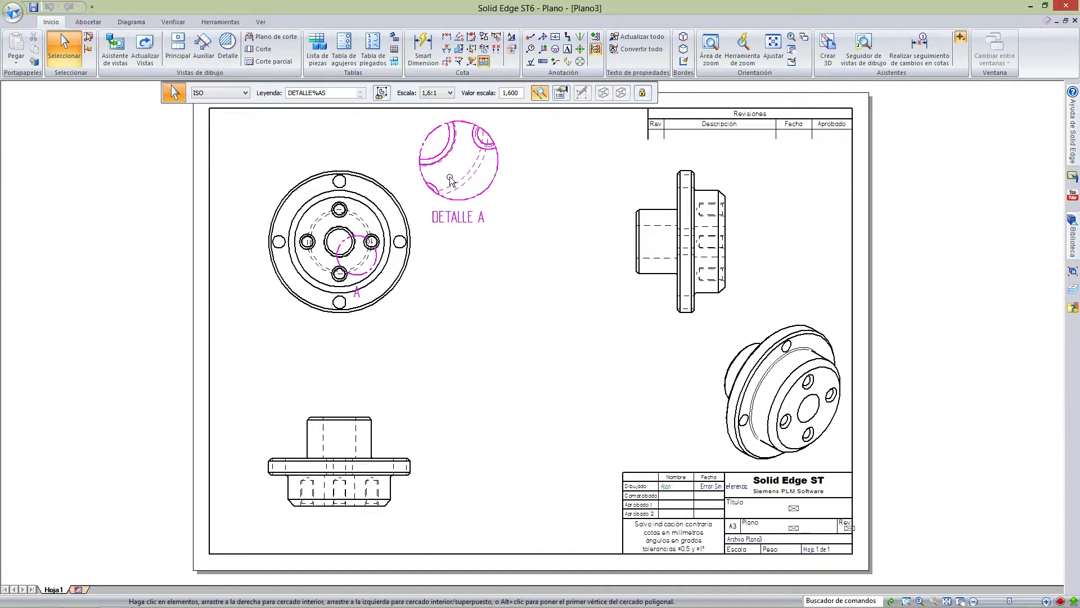
{"action": "mouse_move", "coordinate": [454, 166]}
{"action": "left_mouse_down"}
{"action": "mouse_move", "coordinate": [248, 165]}
{"action": "mouse_move", "coordinate": [460, 160]}
{"action": "left_mouse_up"}
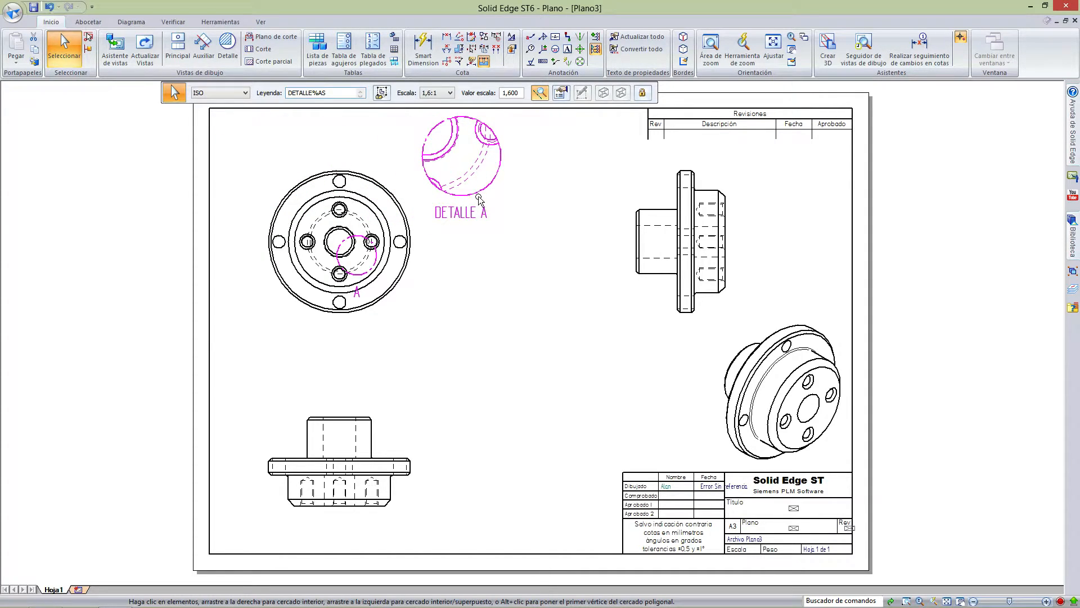
{"action": "key", "text": "Delete"}
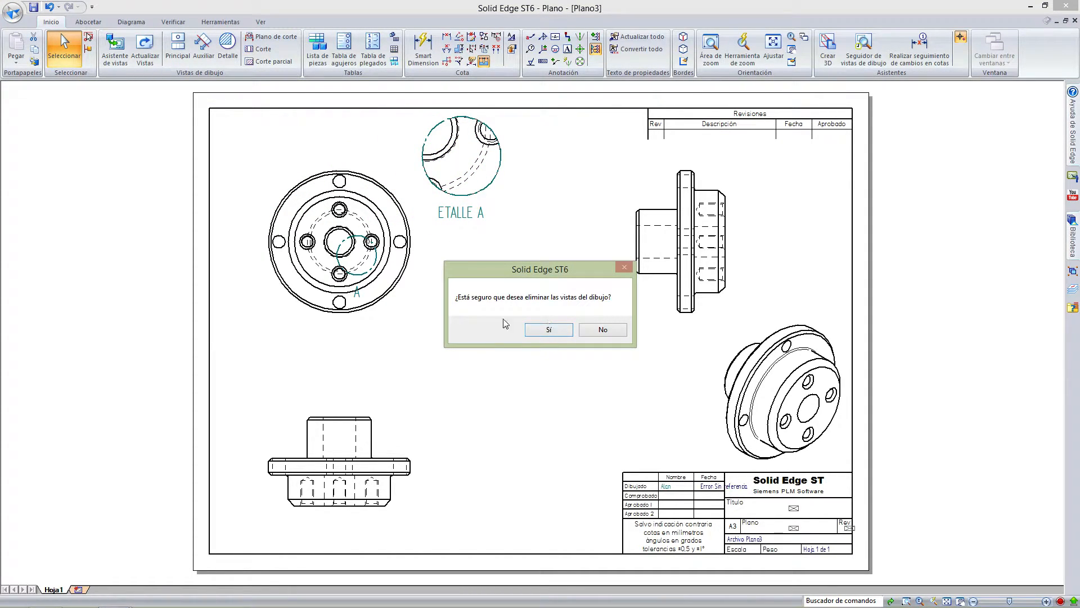
{"action": "left_click", "coordinate": [549, 329]}
Step: Create a smaller 2:1 circular detail view beside the main view's central bore and place it in the sheet's upper-left corner
{"action": "left_click", "coordinate": [228, 51]}
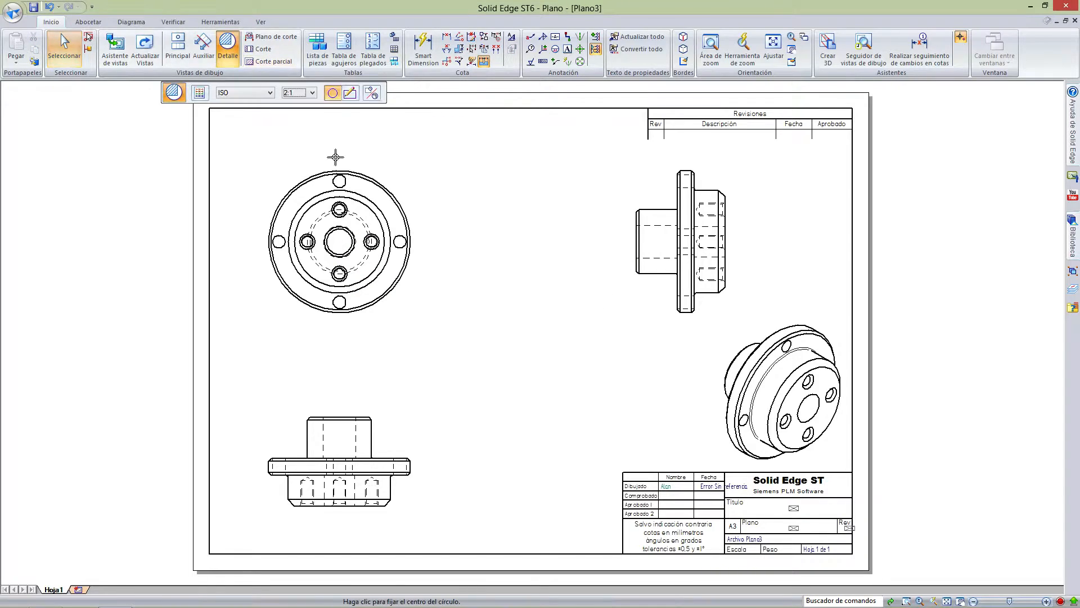
{"action": "left_click", "coordinate": [358, 255]}
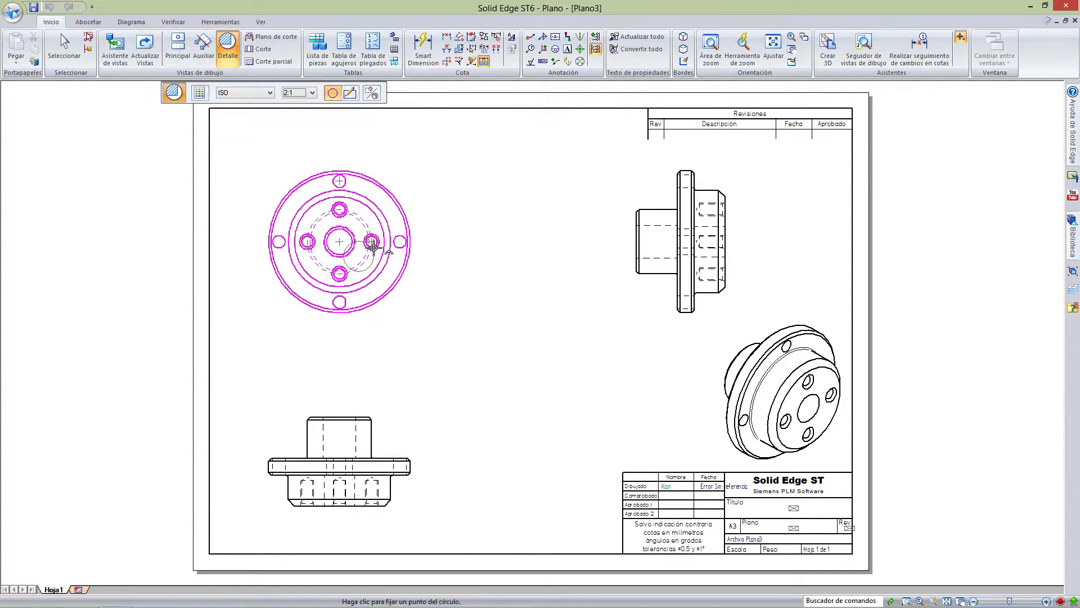
{"action": "left_click", "coordinate": [368, 244]}
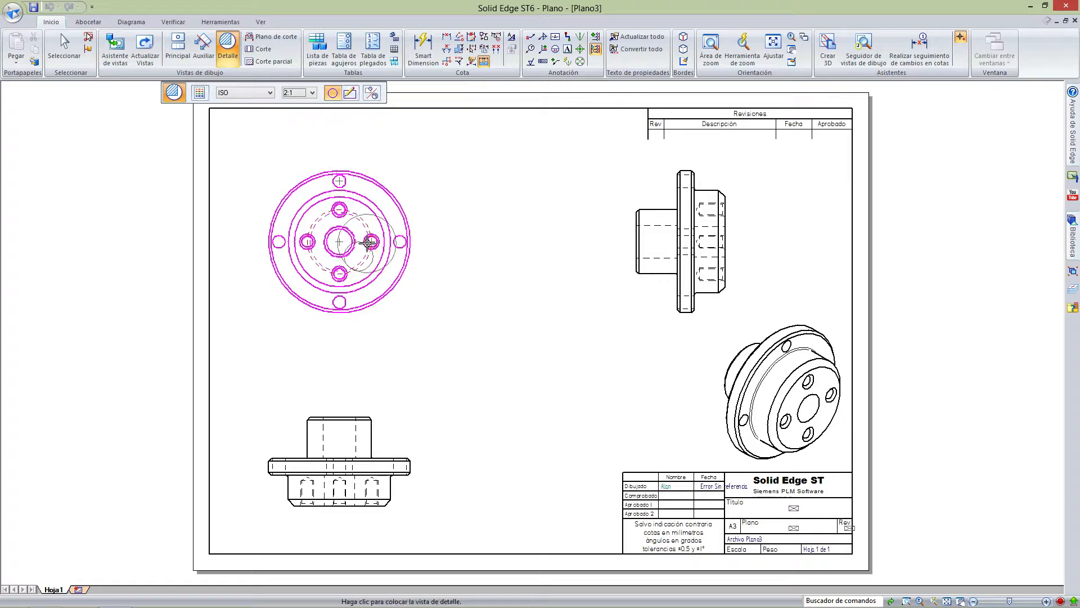
{"action": "left_click", "coordinate": [251, 150]}
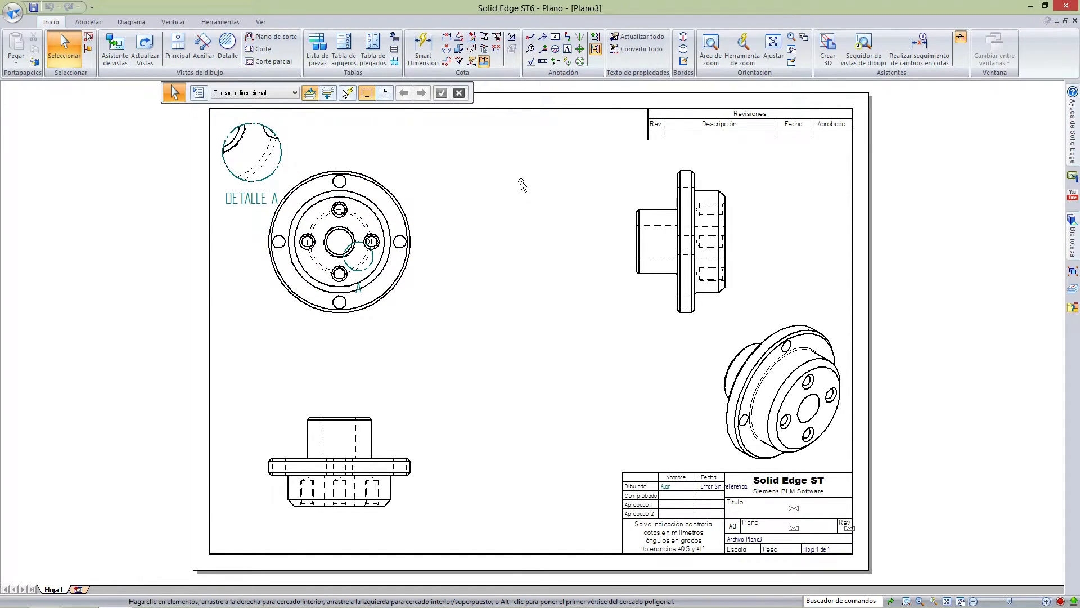
Step: Draw a horizontal cutting plane through the main view's centre, extending beyond both sides, with the viewing direction pointing up
{"action": "left_click", "coordinate": [271, 38]}
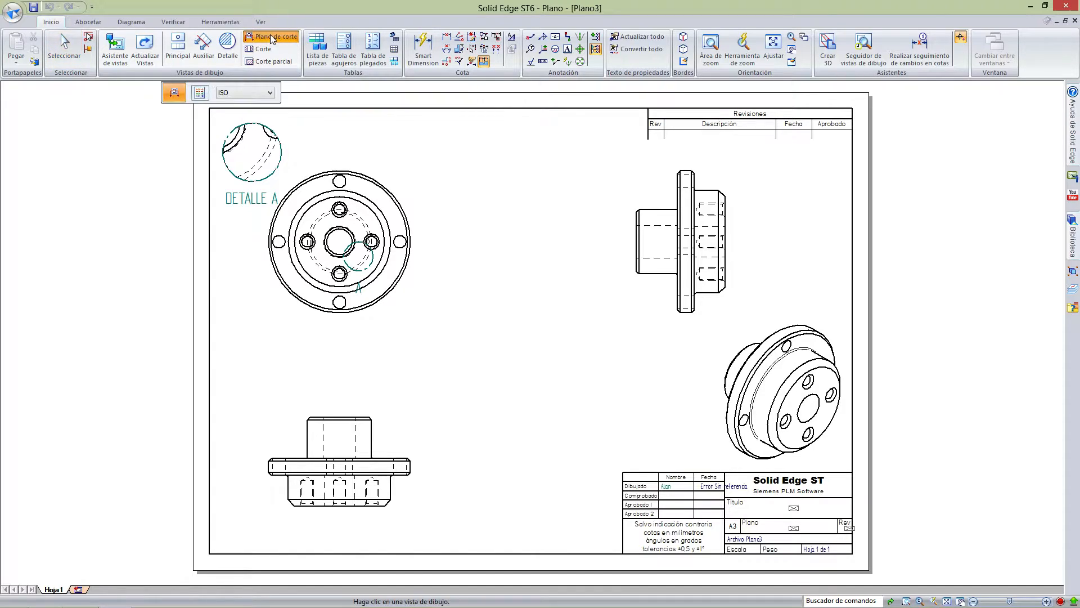
{"action": "left_click", "coordinate": [355, 171]}
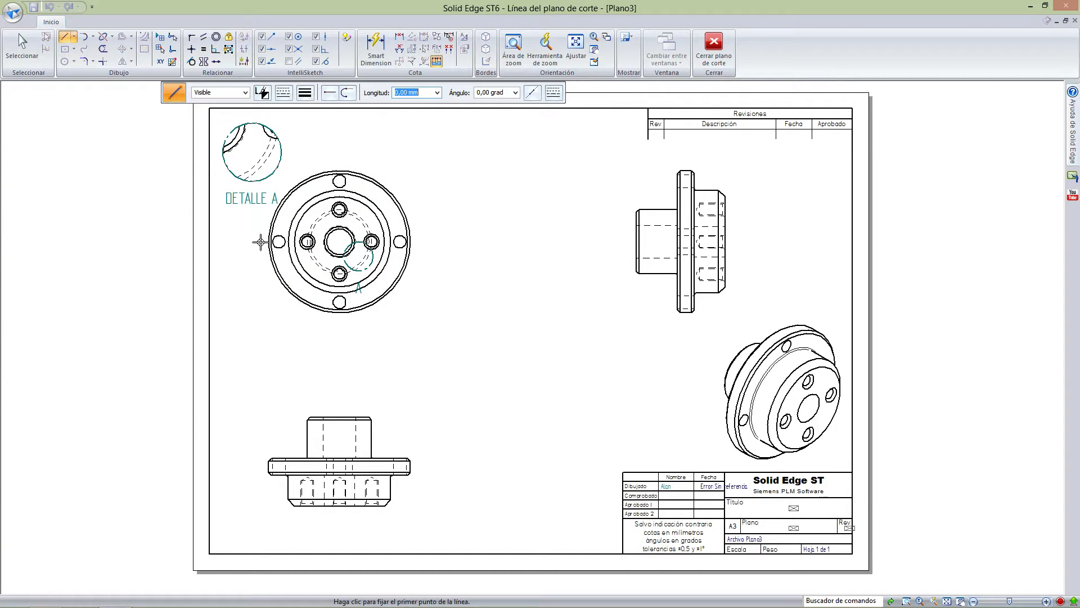
{"action": "left_click", "coordinate": [279, 242]}
{"action": "left_click", "coordinate": [432, 242]}
{"action": "right_click", "coordinate": [477, 326]}
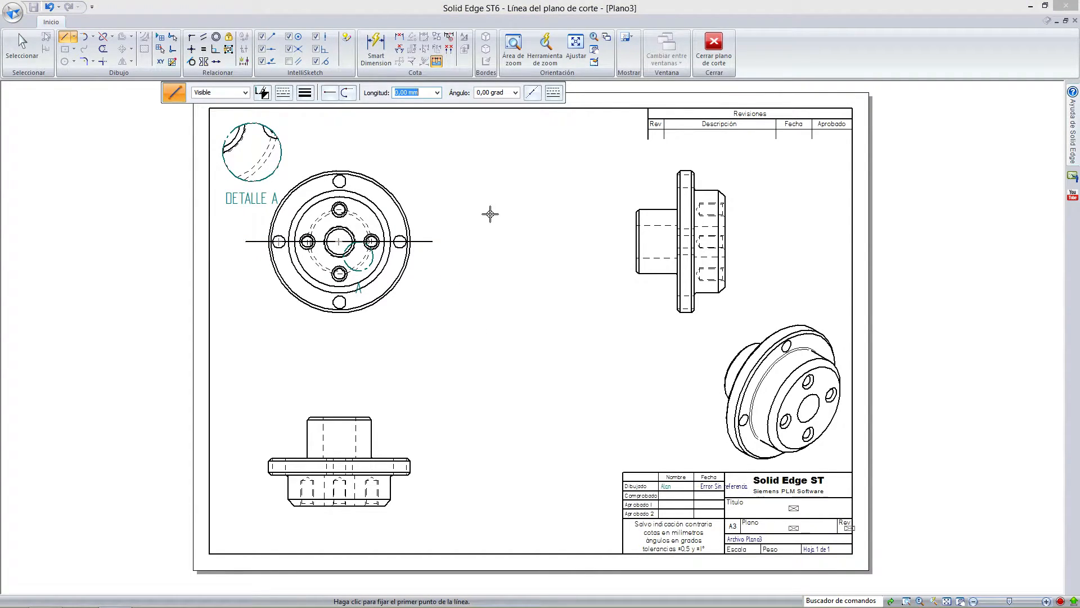
{"action": "left_click", "coordinate": [716, 51]}
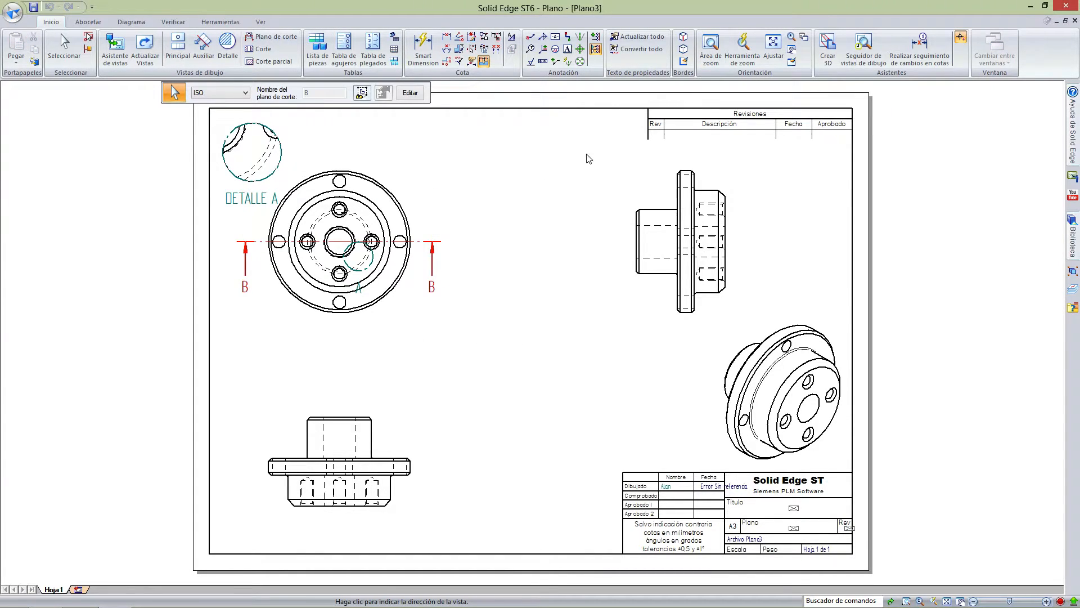
{"action": "left_click", "coordinate": [434, 159]}
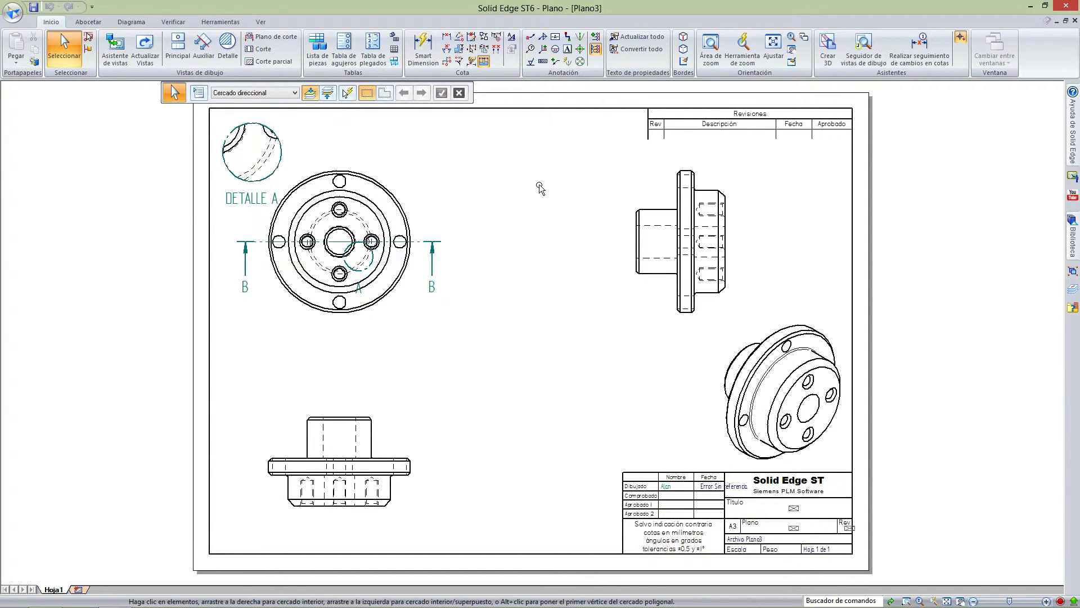
Step: Create a section view from the main view's horizontal cutting plane and place it directly below the main view
{"action": "left_click", "coordinate": [261, 50]}
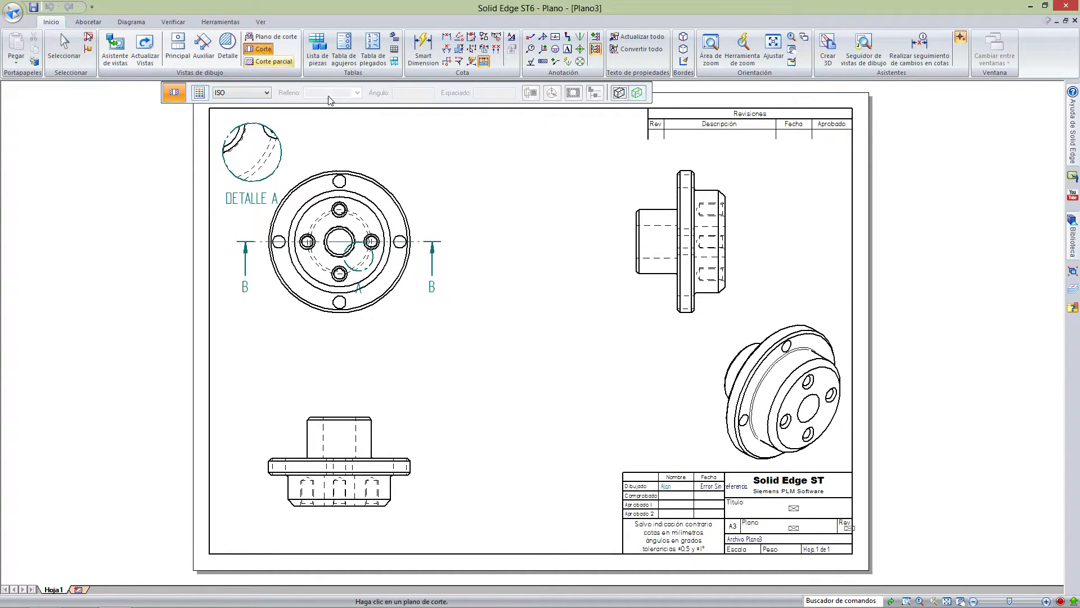
{"action": "left_click", "coordinate": [429, 241]}
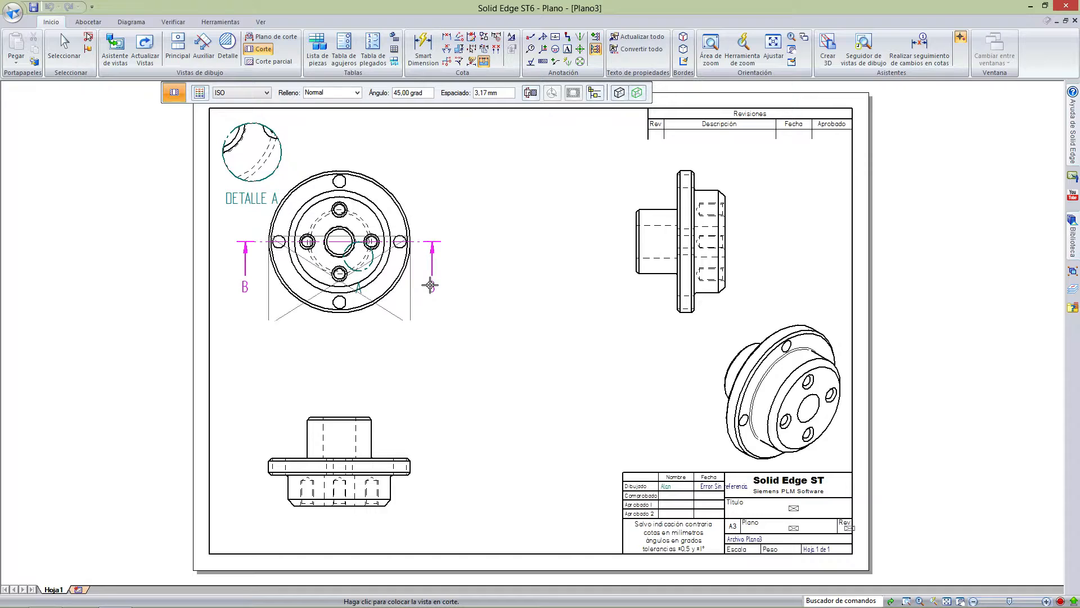
{"action": "left_click", "coordinate": [430, 363]}
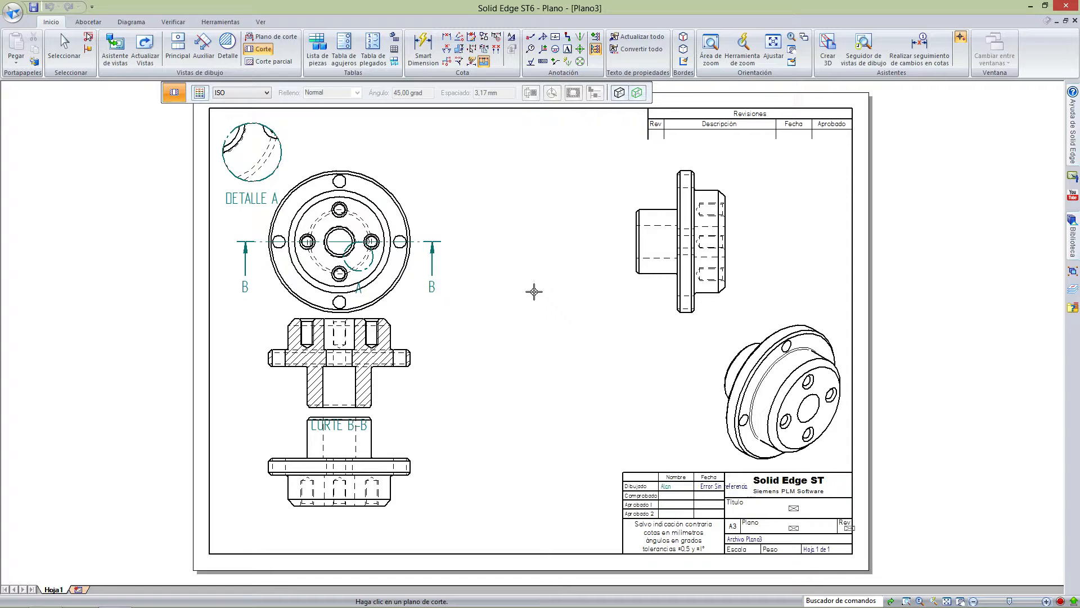
{"action": "key", "text": "Escape"}
Step: Delete the section view below the main view together with its horizontal cutting plane
{"action": "left_click", "coordinate": [397, 366]}
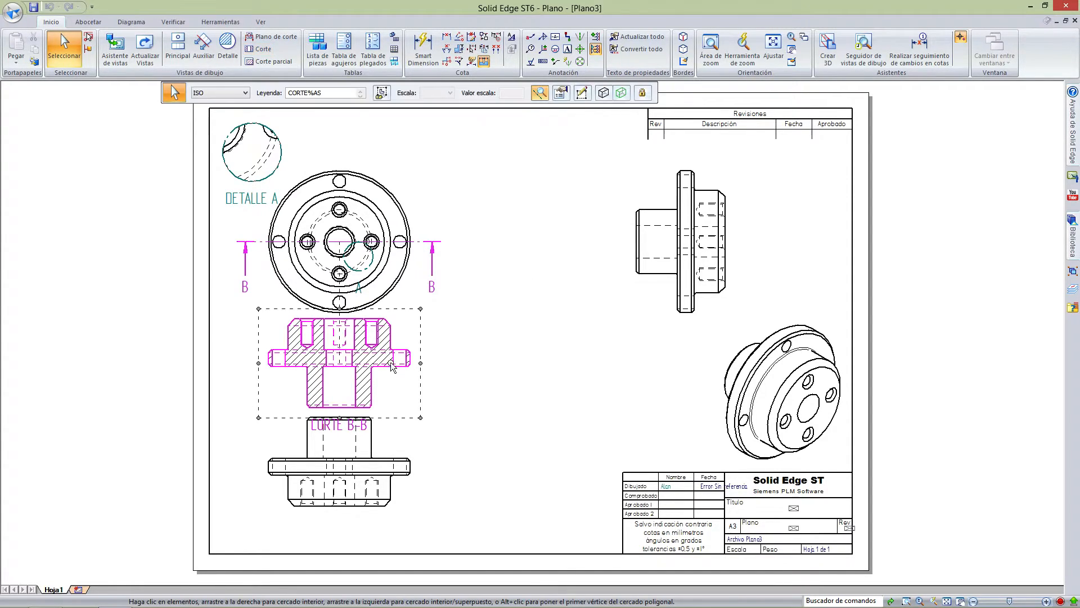
{"action": "key", "text": "Delete"}
{"action": "left_click", "coordinate": [549, 330]}
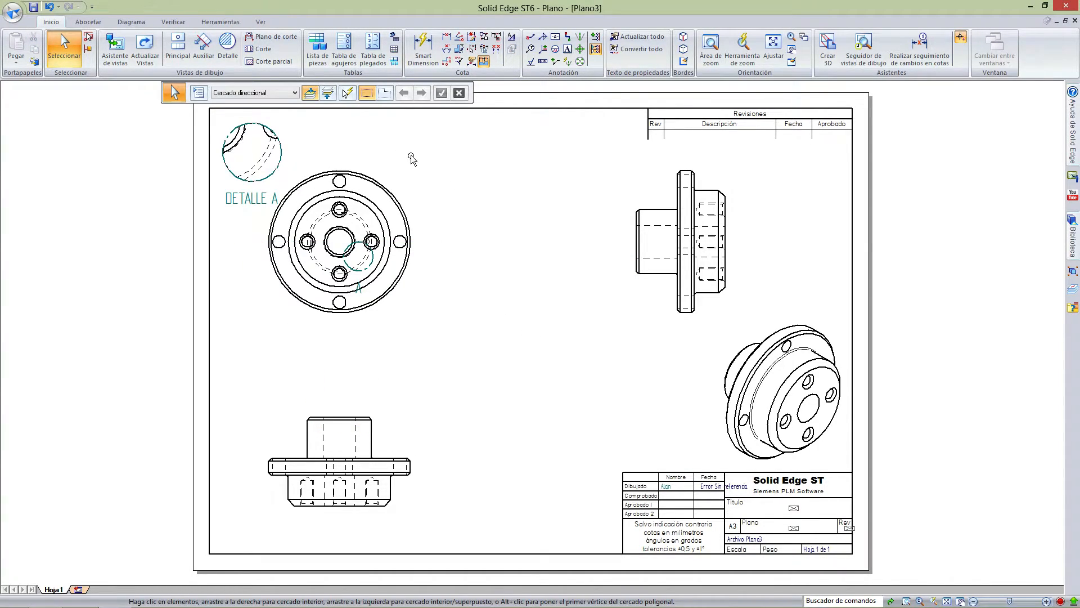
Step: Create a broken-out section in the side view from a rectangular profile around its middle hole, with depth reaching the main view's left small hole
{"action": "left_click", "coordinate": [275, 63]}
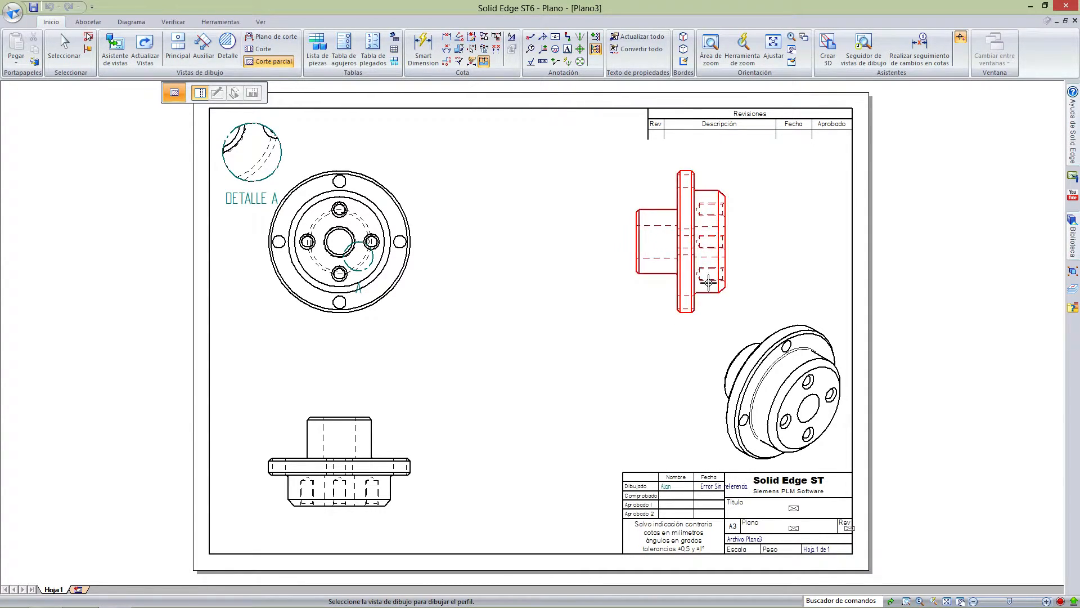
{"action": "left_click", "coordinate": [691, 297]}
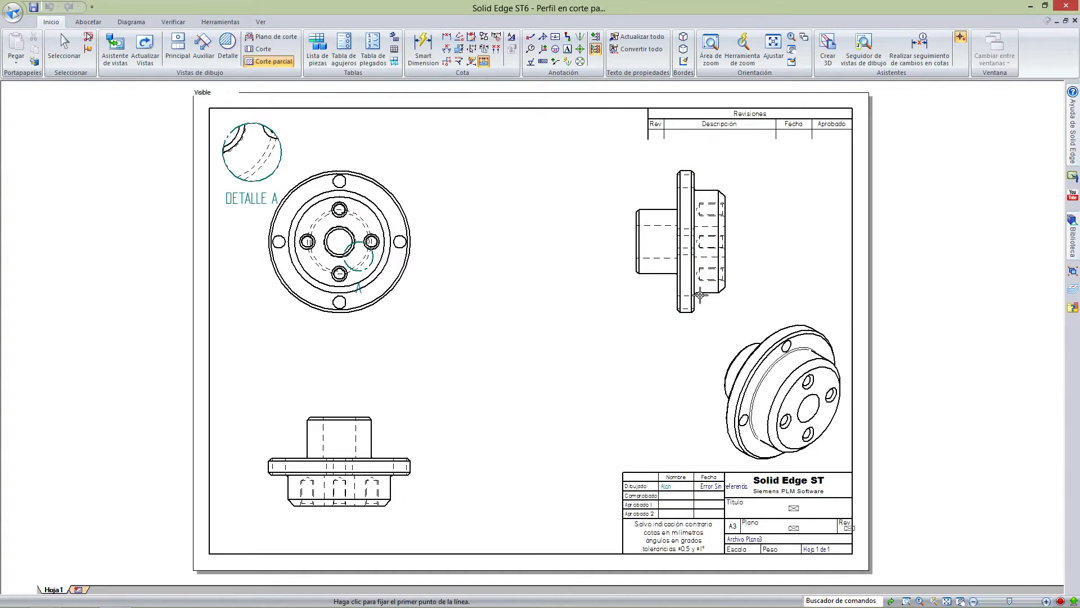
{"action": "left_click", "coordinate": [739, 252]}
{"action": "left_click", "coordinate": [668, 252]}
{"action": "left_click", "coordinate": [668, 230]}
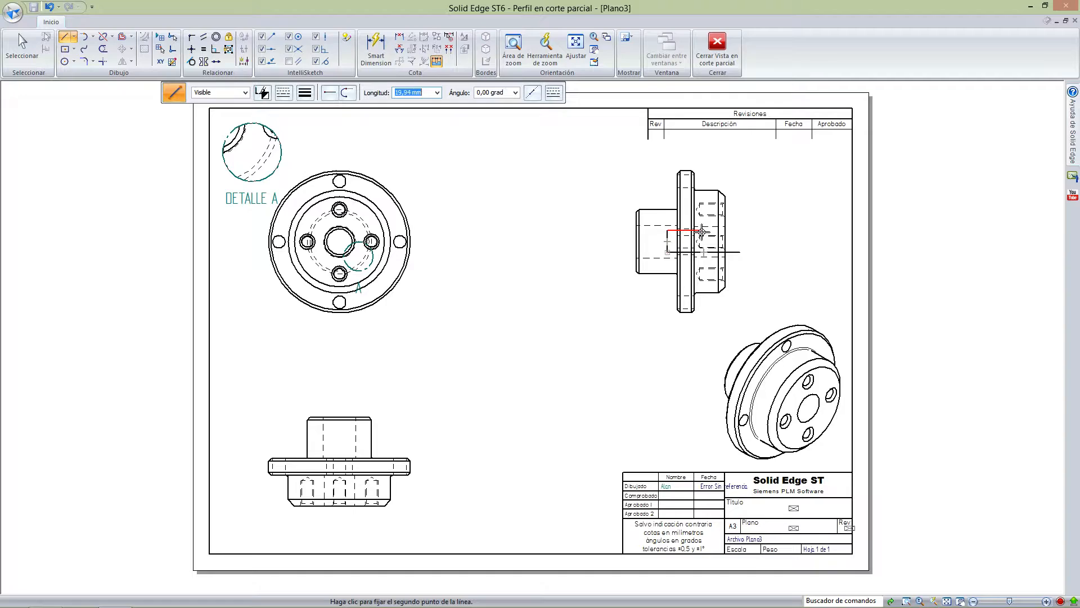
{"action": "left_click", "coordinate": [741, 230]}
{"action": "left_click", "coordinate": [740, 252]}
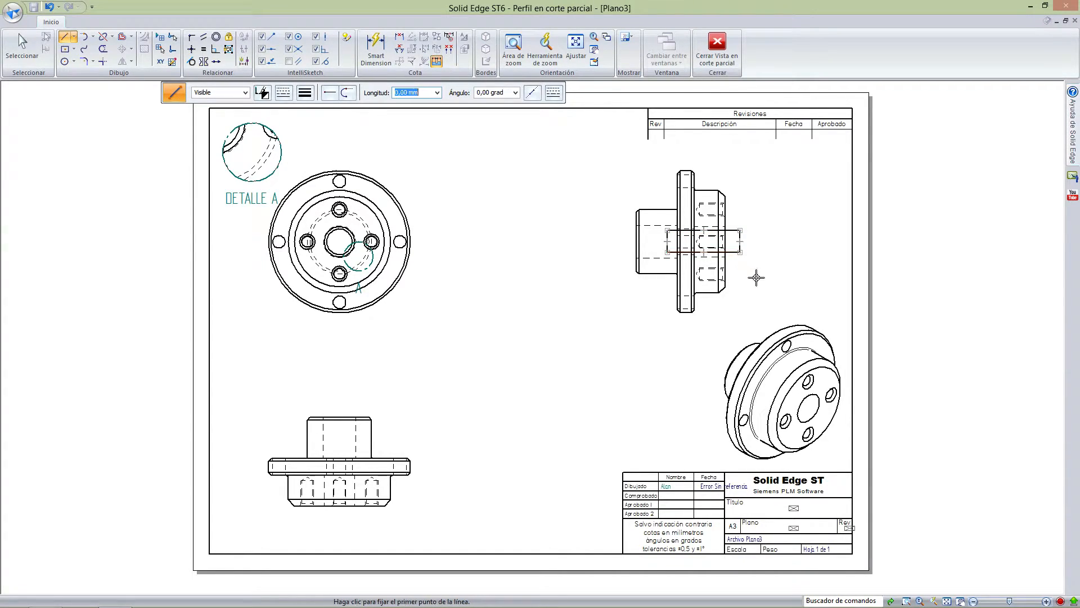
{"action": "left_click", "coordinate": [717, 51]}
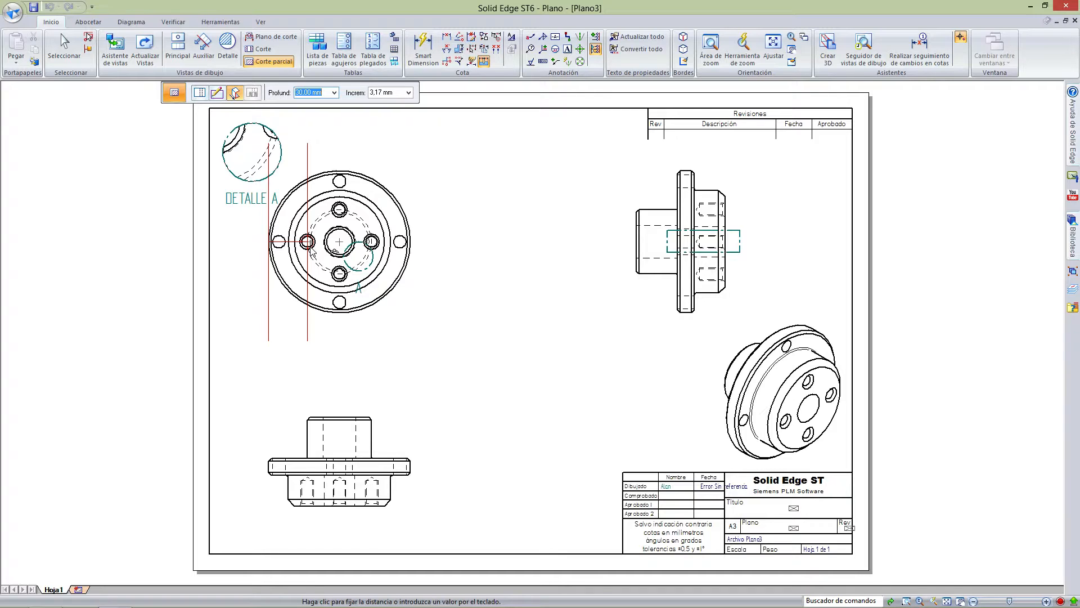
{"action": "left_click", "coordinate": [311, 252]}
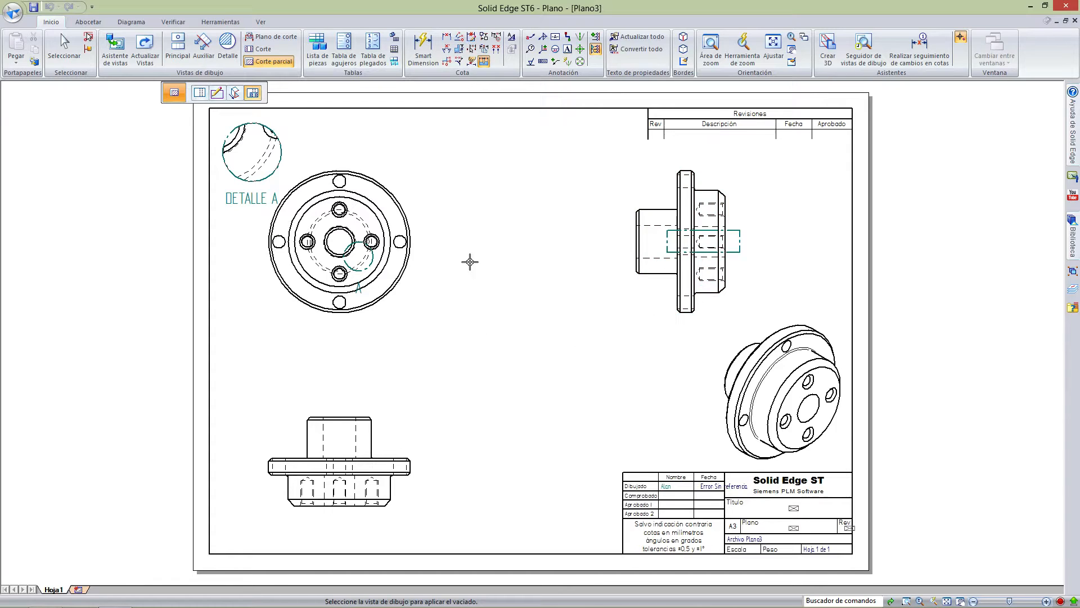
{"action": "left_click", "coordinate": [718, 246]}
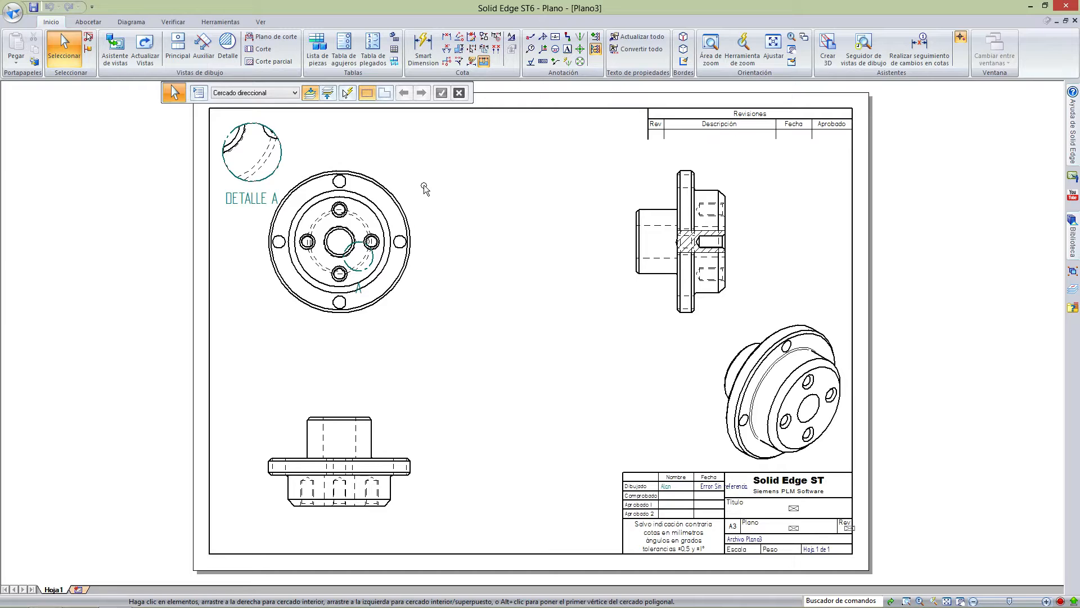
Step: Create a parts list from the main view and place it to the view's upper right
{"action": "left_click", "coordinate": [317, 48]}
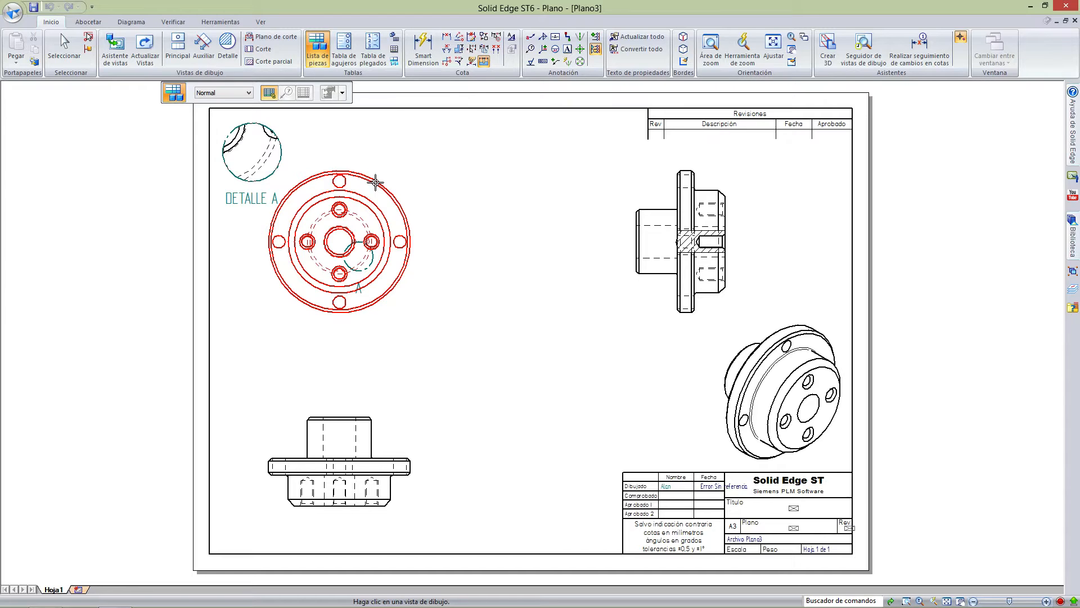
{"action": "left_click", "coordinate": [375, 182]}
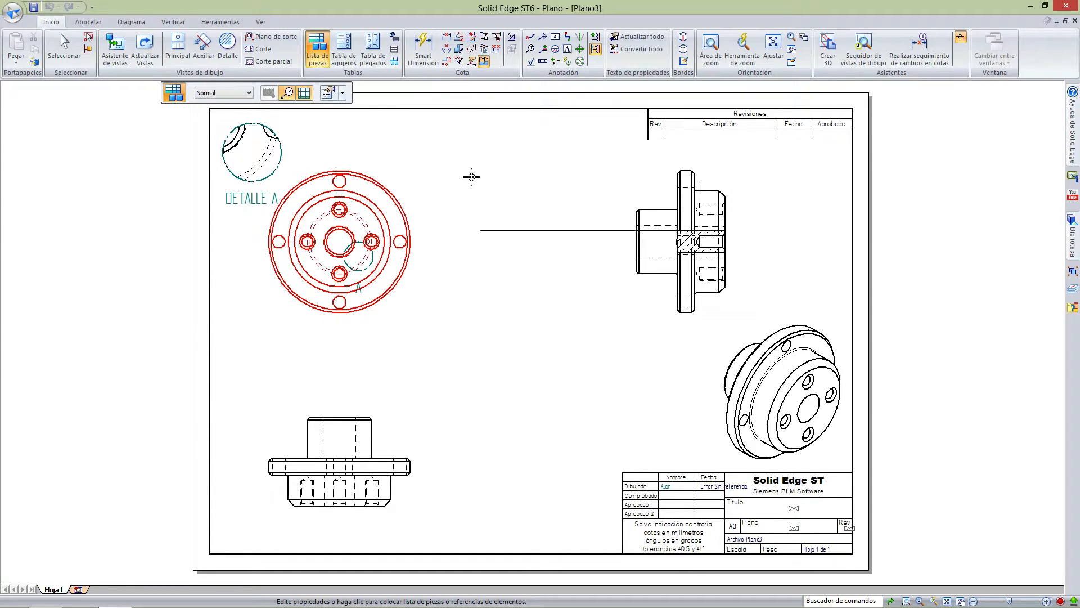
{"action": "left_click", "coordinate": [400, 125]}
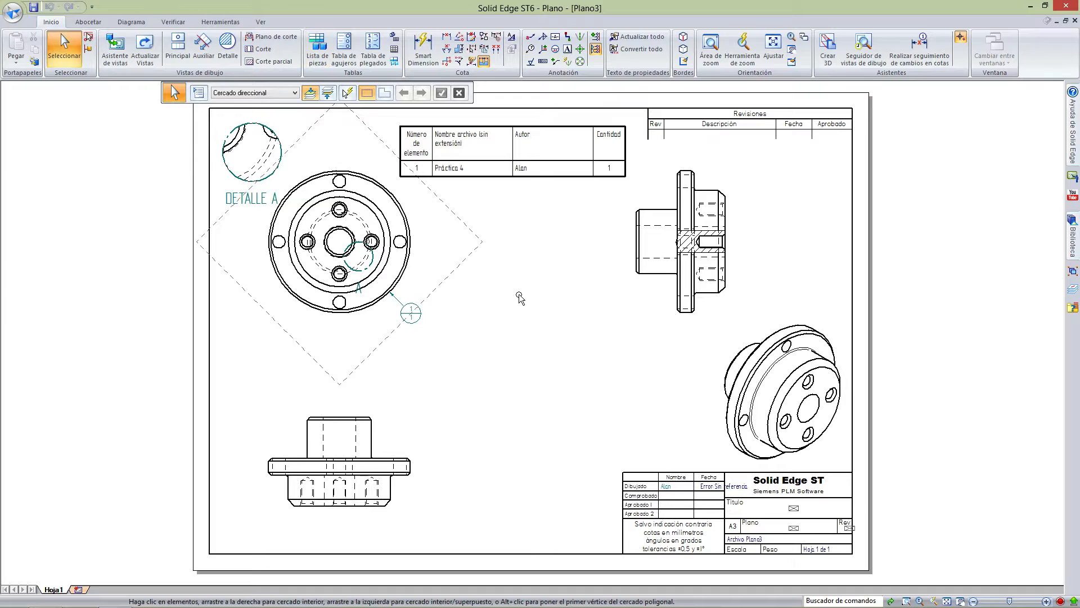
Step: Delete the parts list, its balloon and the dashed alignment shape around the main view
{"action": "left_click", "coordinate": [511, 177]}
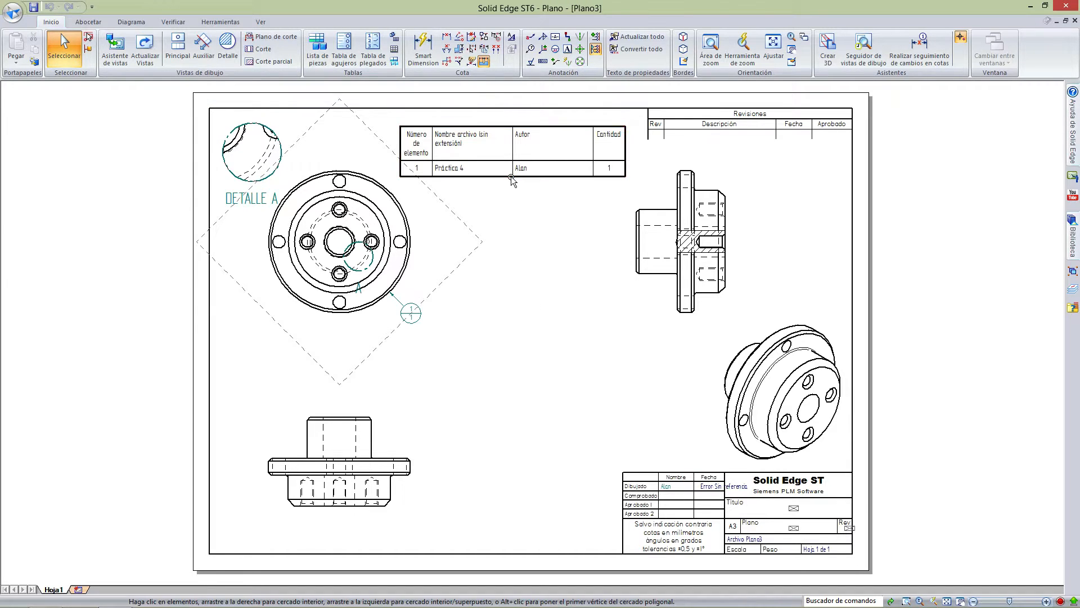
{"action": "left_click", "coordinate": [464, 261]}
{"action": "left_click", "coordinate": [419, 318]}
{"action": "left_click", "coordinate": [432, 311]}
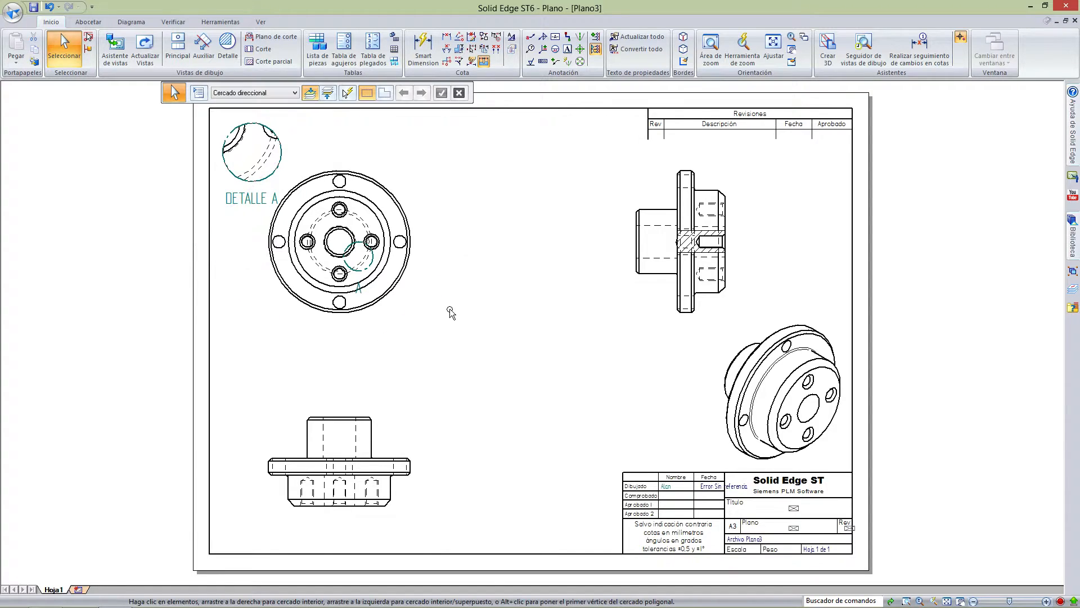
Step: Start a hole table and set its X and Y origins at the centre of the main view's central bore
{"action": "left_click", "coordinate": [346, 51]}
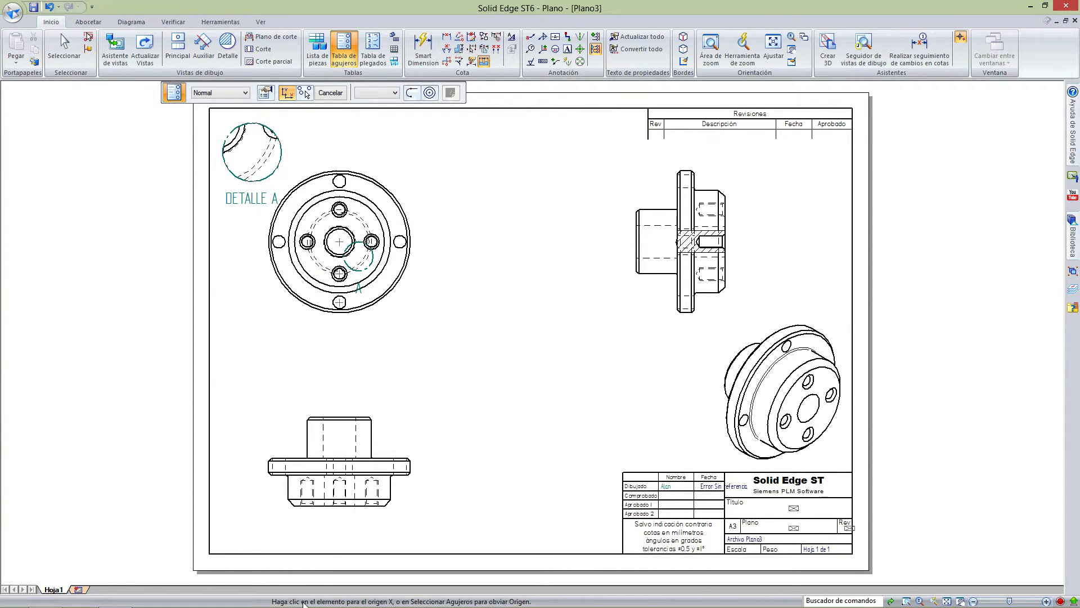
{"action": "left_click", "coordinate": [333, 244]}
{"action": "left_click", "coordinate": [495, 241]}
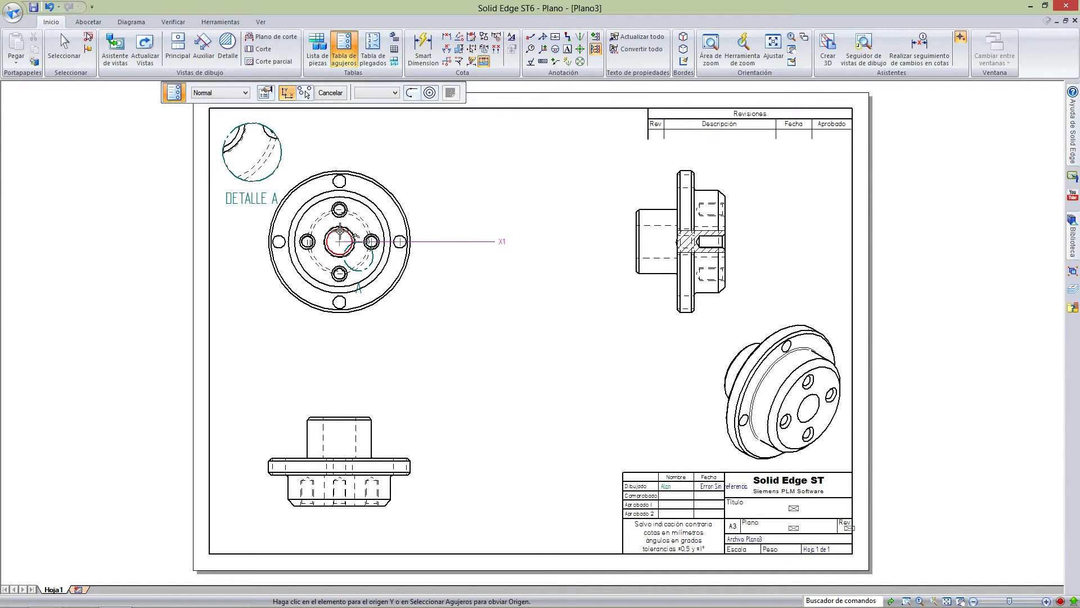
{"action": "left_click", "coordinate": [339, 117]}
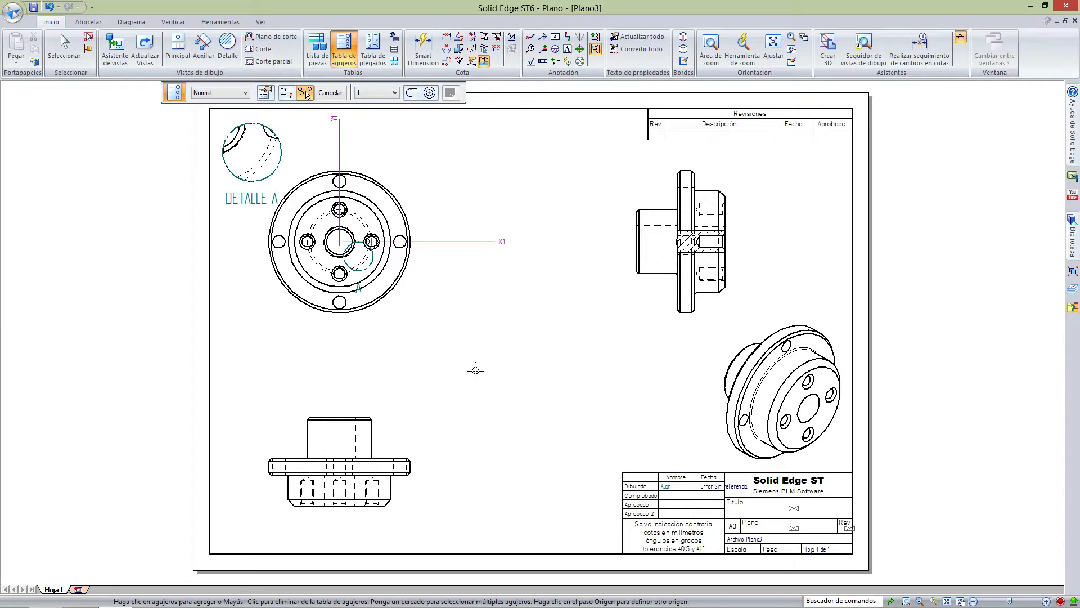
Step: Add the main view's four outer flange holes to the hole table and finish creating it
{"action": "left_click", "coordinate": [280, 245]}
{"action": "left_click", "coordinate": [340, 302]}
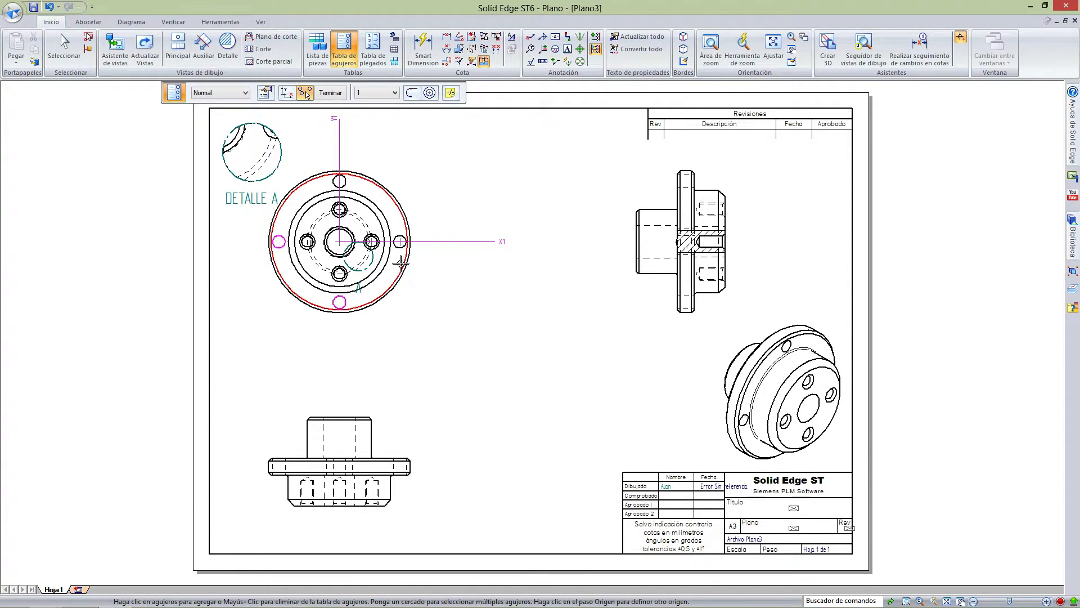
{"action": "left_click", "coordinate": [400, 242]}
{"action": "left_click", "coordinate": [341, 180]}
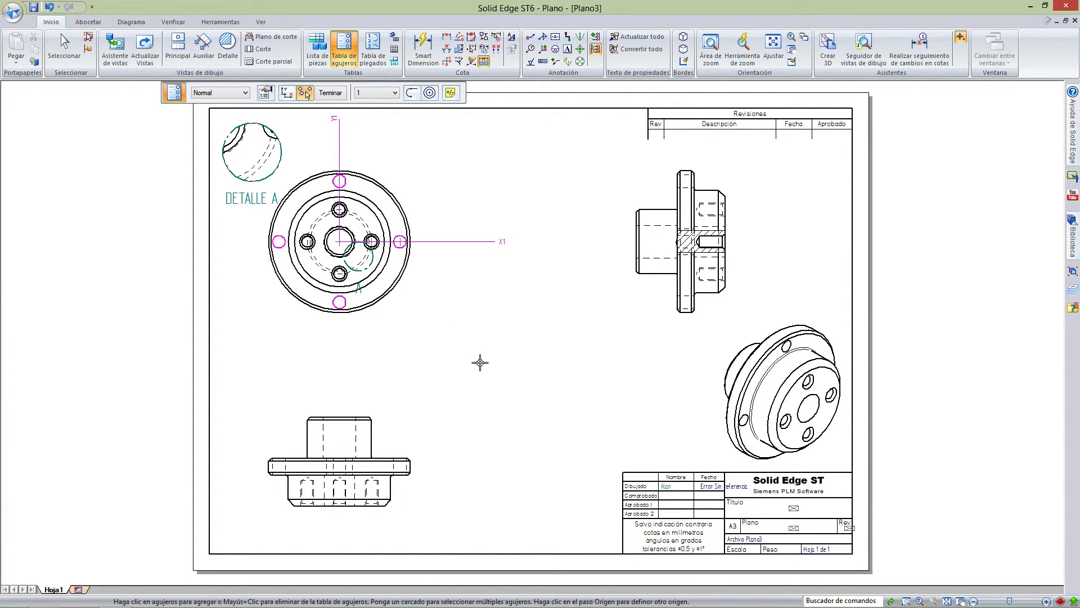
{"action": "left_click", "coordinate": [332, 93]}
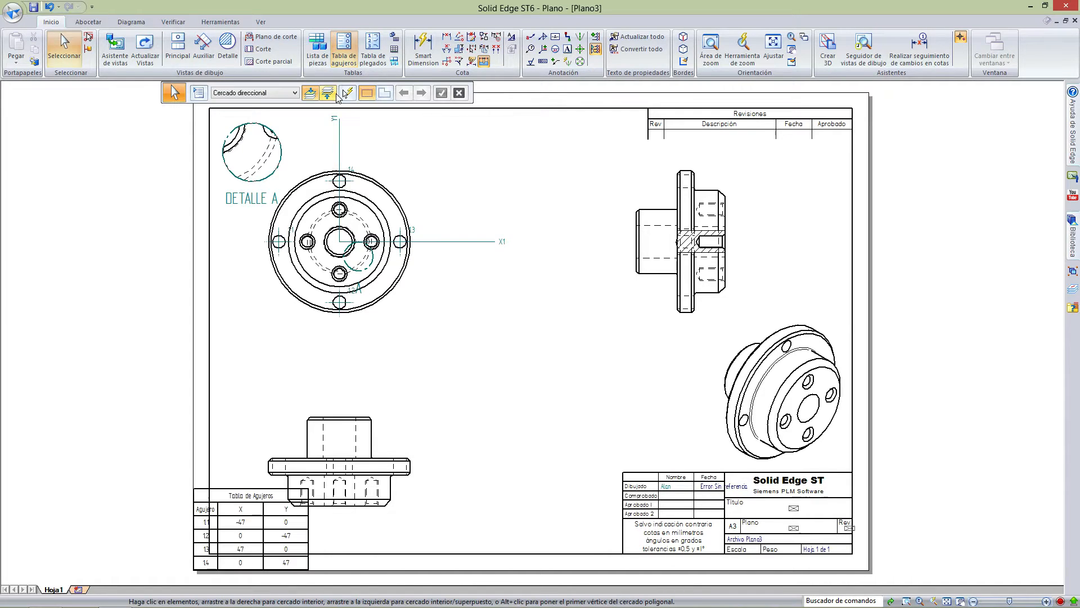
Step: Move the hole table to the upper right of the main view
{"action": "left_click", "coordinate": [243, 498]}
{"action": "left_click_drag", "start_coordinate": [237, 516], "coordinate": [463, 151]}
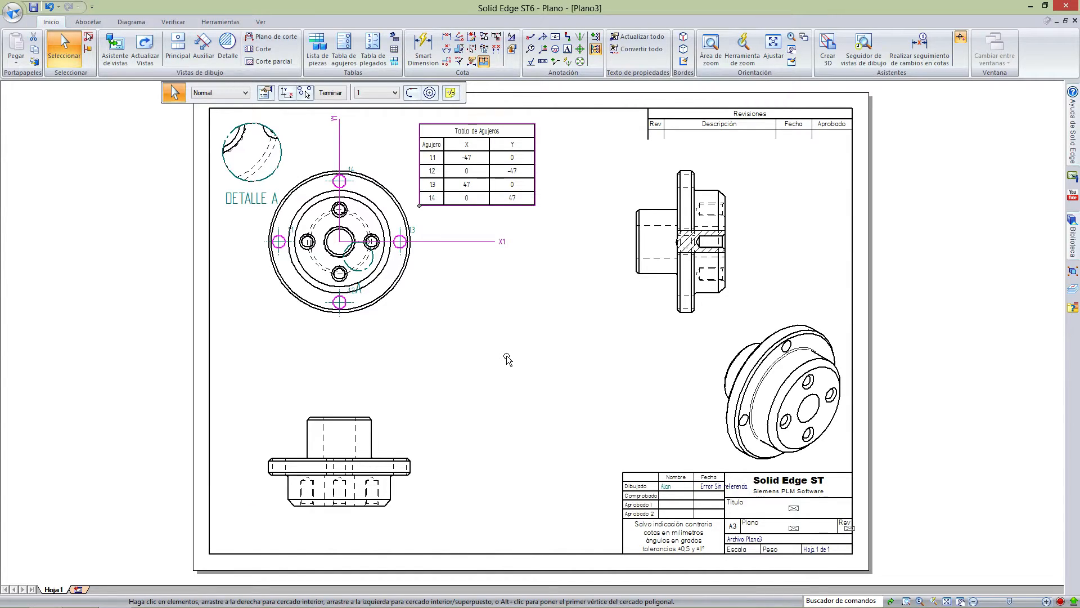
{"action": "key", "text": "Escape"}
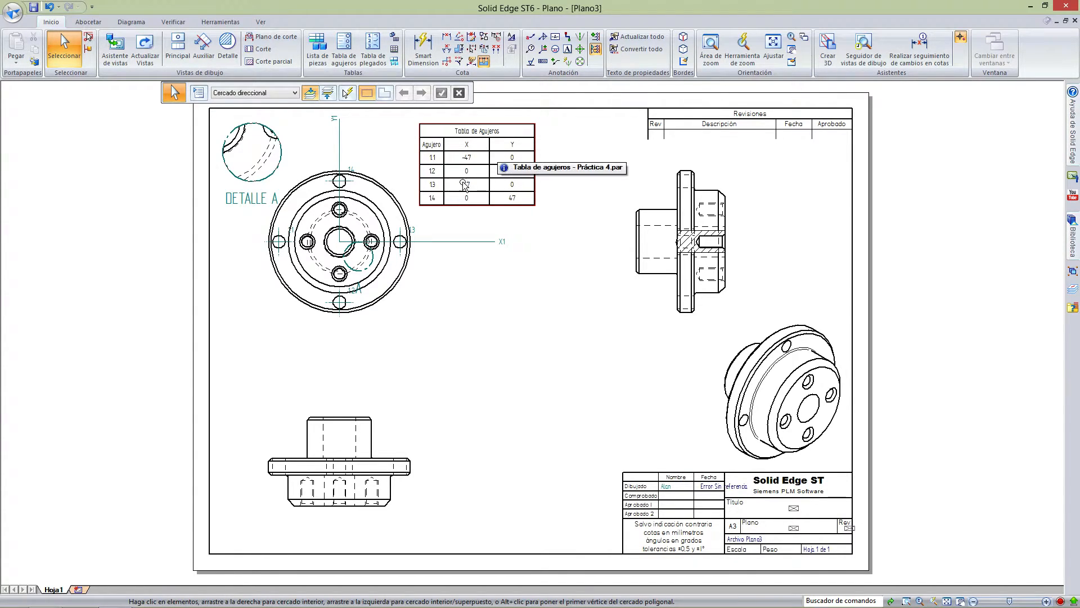
Step: Start a user-defined table and examine its general, position, title, column and data properties
{"action": "left_click", "coordinate": [375, 58]}
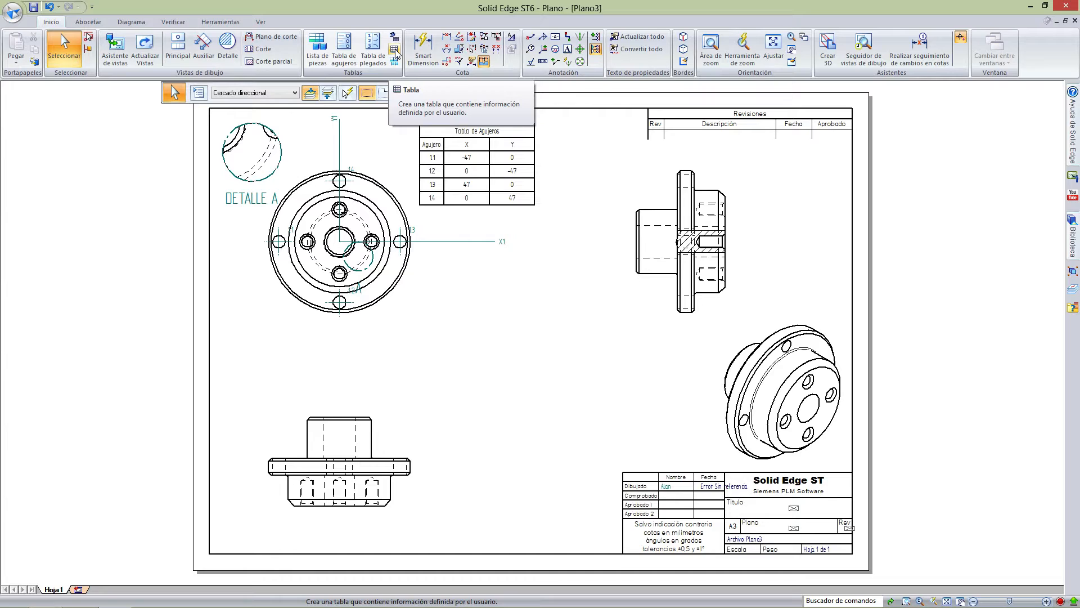
{"action": "left_click", "coordinate": [395, 51]}
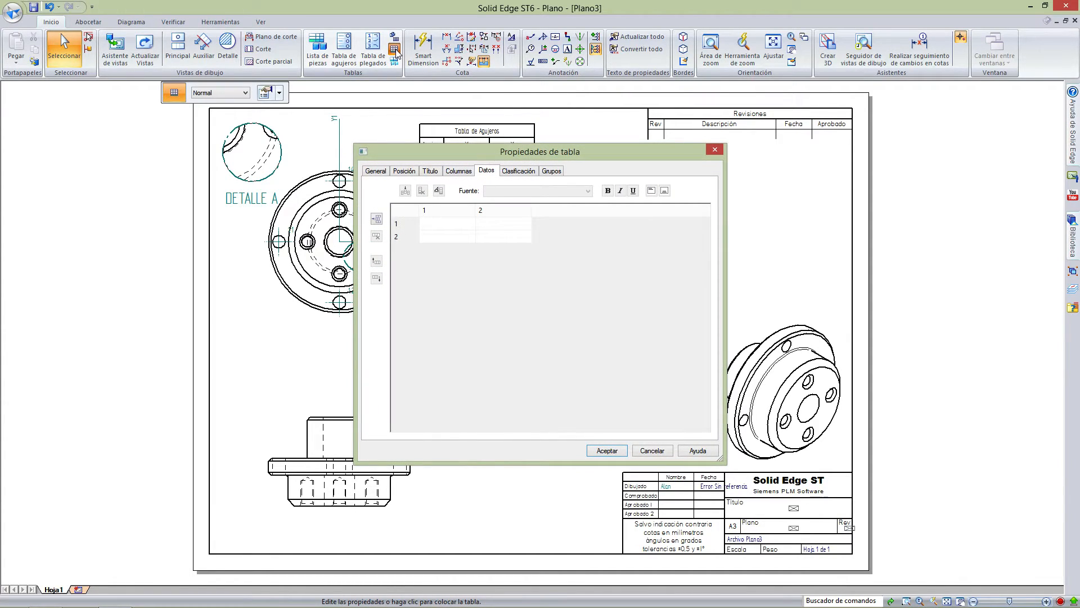
{"action": "left_click", "coordinate": [377, 171]}
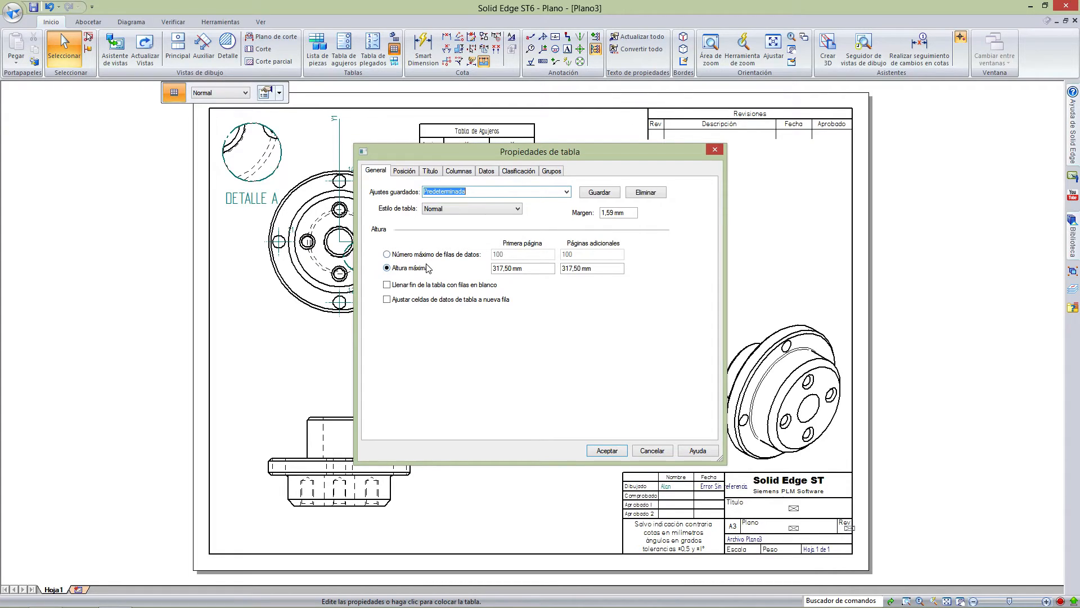
{"action": "left_click", "coordinate": [410, 170]}
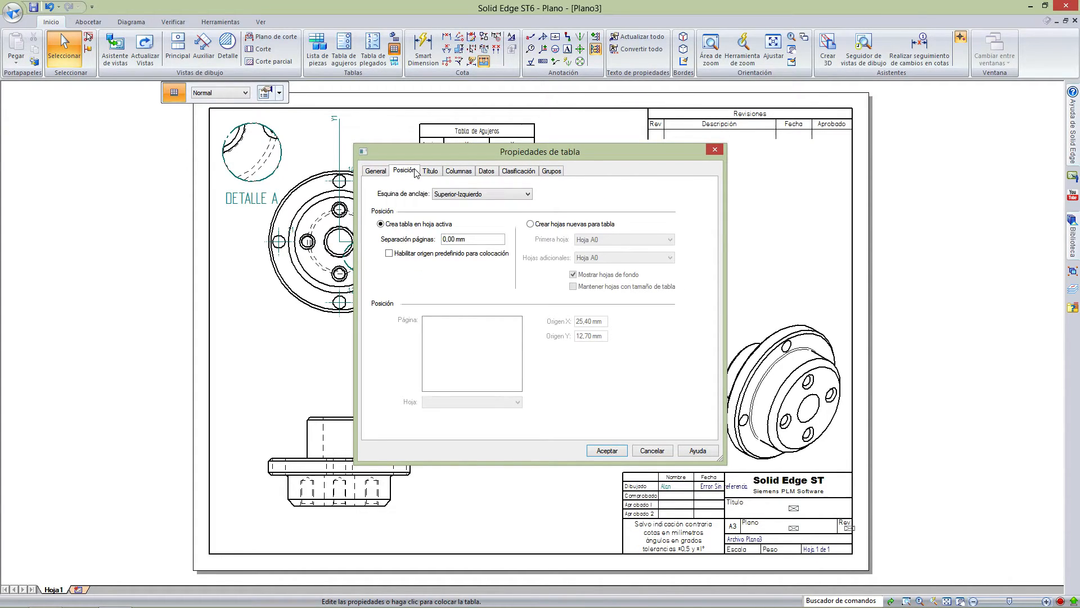
{"action": "left_click", "coordinate": [436, 171]}
{"action": "left_click", "coordinate": [405, 174]}
{"action": "left_click", "coordinate": [437, 174]}
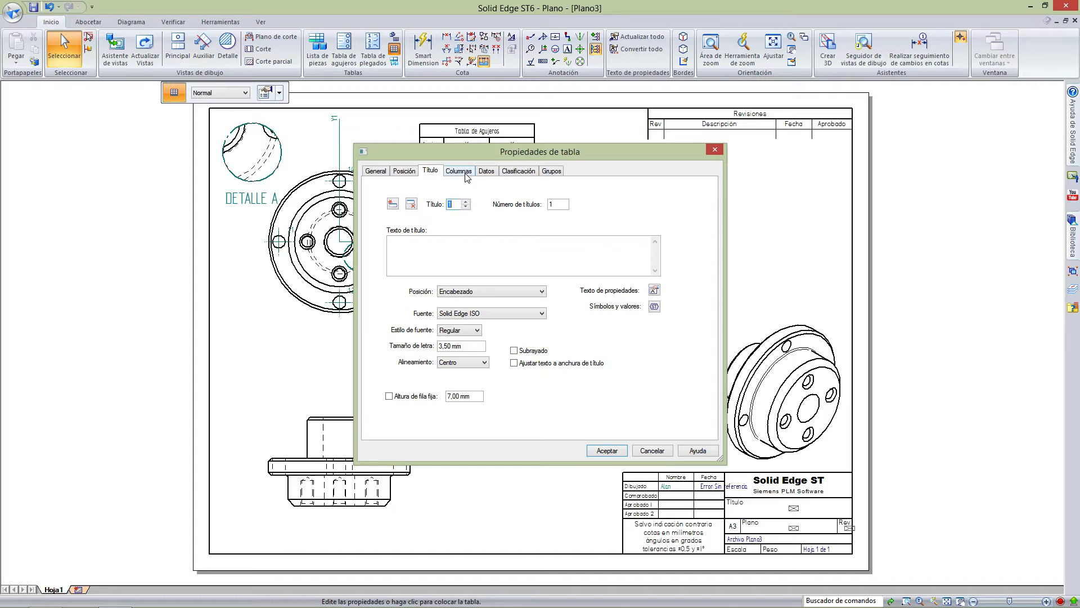
{"action": "left_click", "coordinate": [466, 173]}
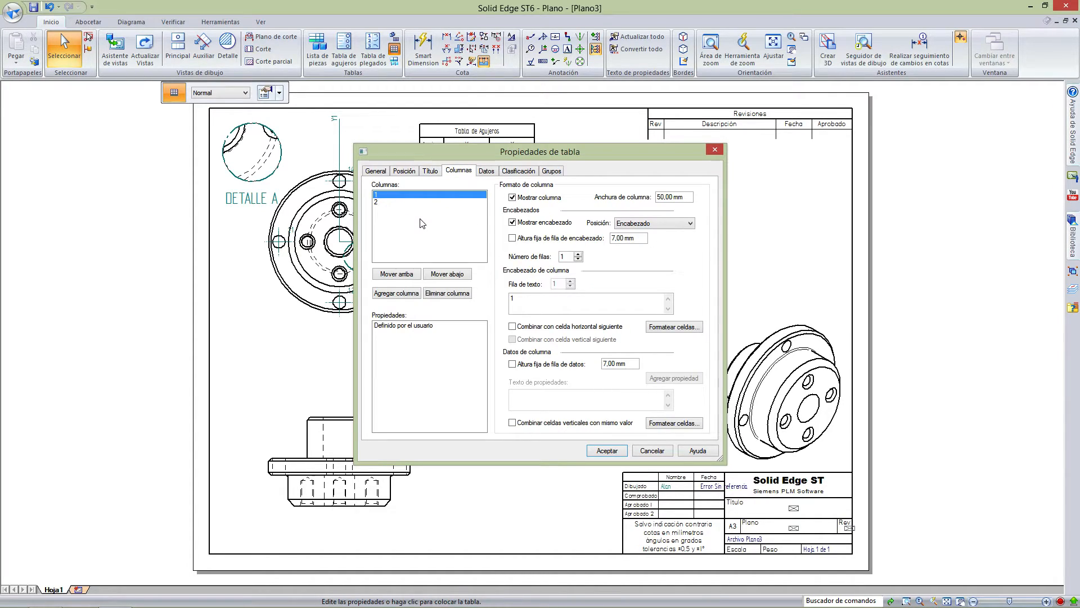
{"action": "left_click", "coordinate": [487, 171]}
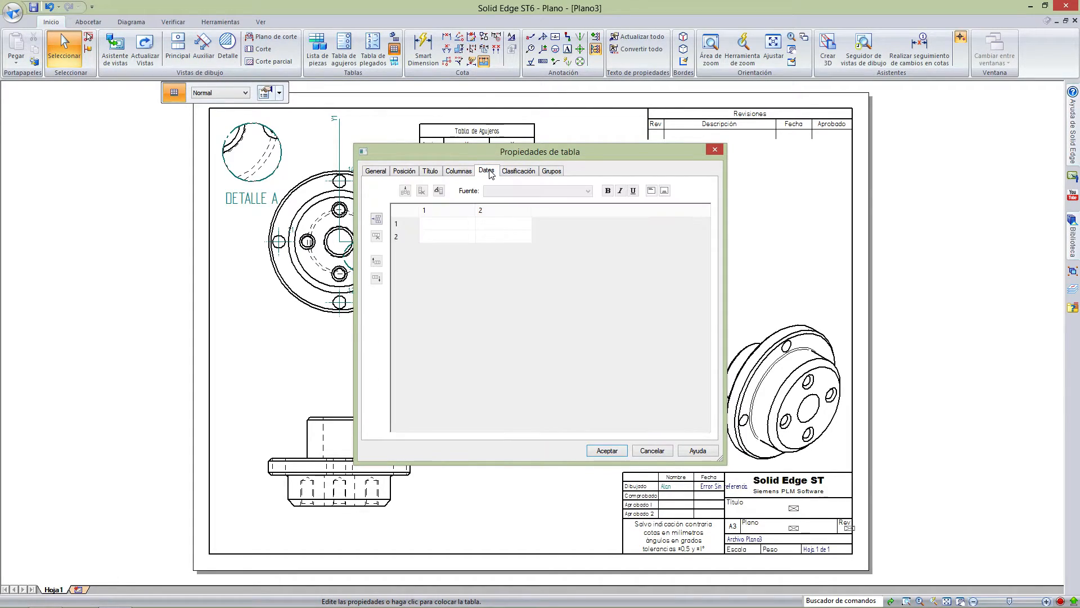
Step: Fill the table's first row with dato1 and dato2 and the second row's first cell with dato 3, and place it near the sheet's centre
{"action": "left_click", "coordinate": [436, 225]}
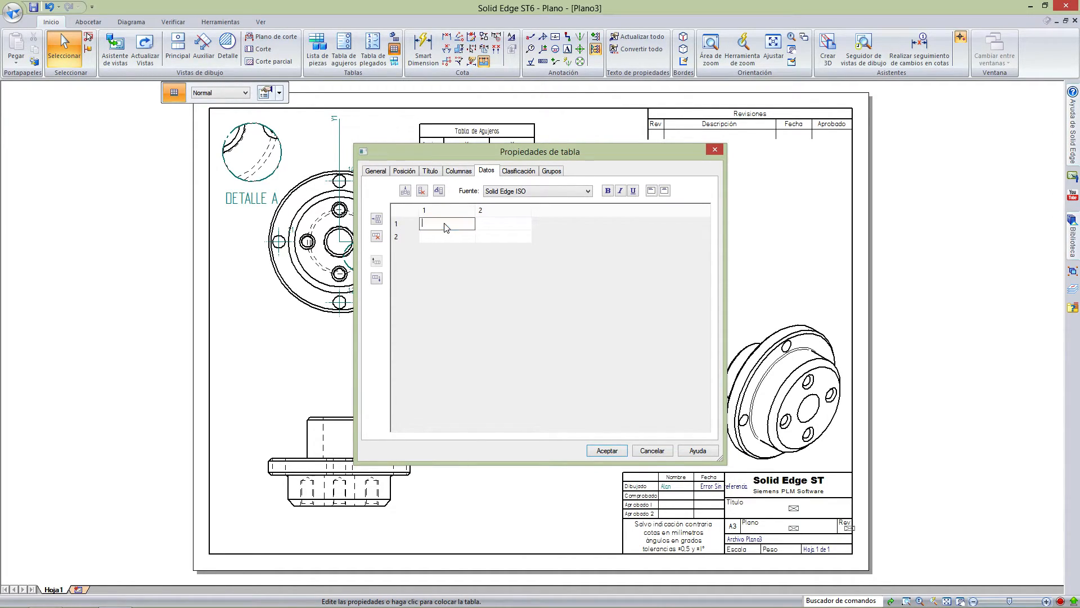
{"action": "type", "text": "dato1"}
{"action": "left_click", "coordinate": [513, 224]}
{"action": "type", "text": "da"}
{"action": "key", "text": "Return"}
{"action": "left_click", "coordinate": [446, 238]}
{"action": "type", "text": "dato 3"}
{"action": "key", "text": "Return"}
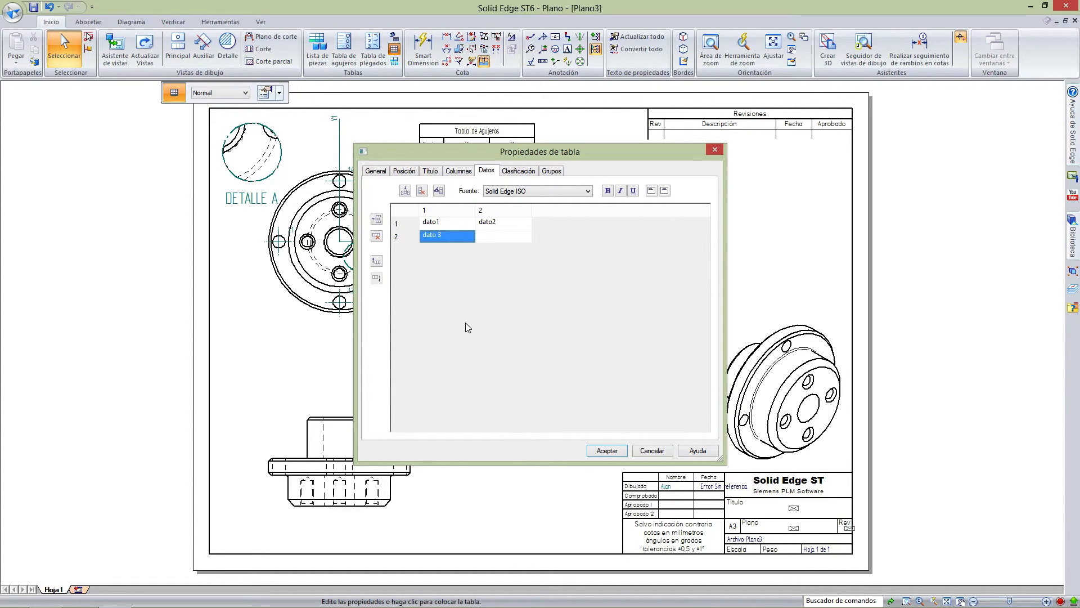
{"action": "left_click", "coordinate": [608, 451]}
{"action": "left_click", "coordinate": [437, 307]}
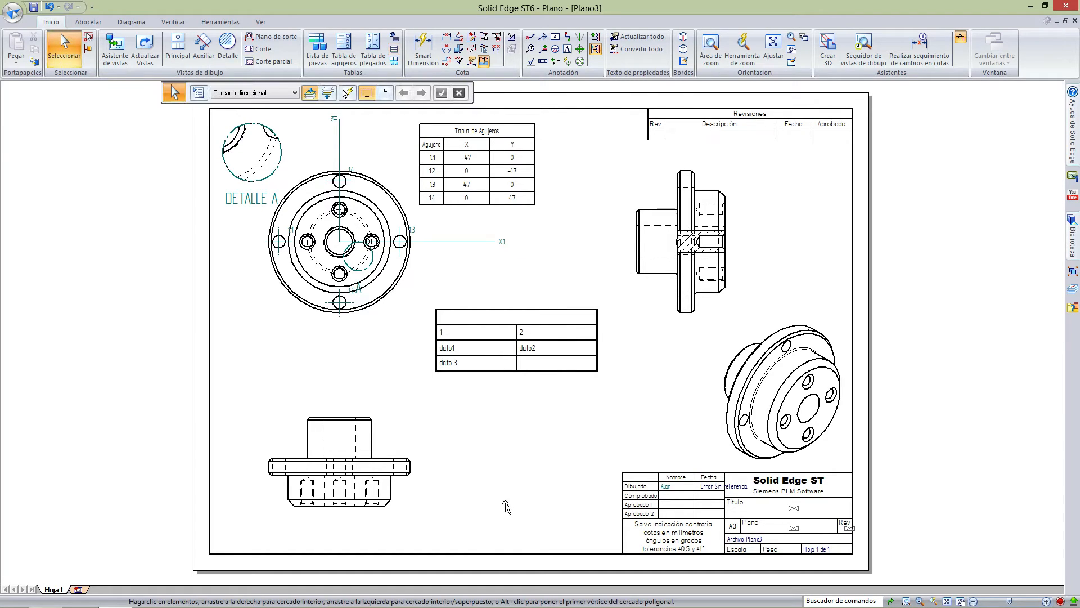
Step: Shorten the text of the user-defined table's dato 3 cell to dato
{"action": "left_click", "coordinate": [460, 370]}
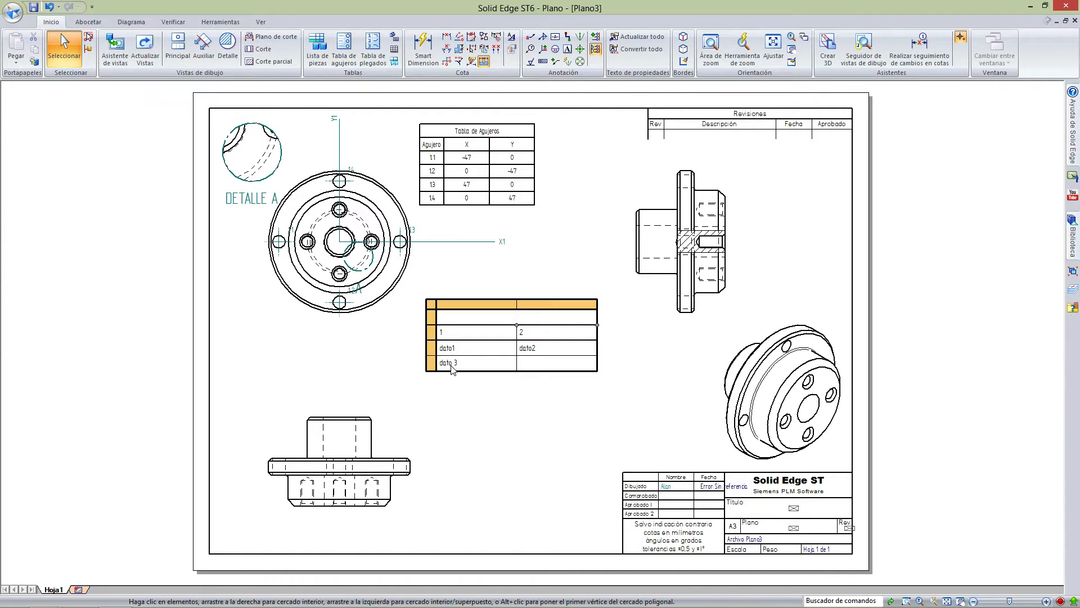
{"action": "left_click", "coordinate": [495, 302]}
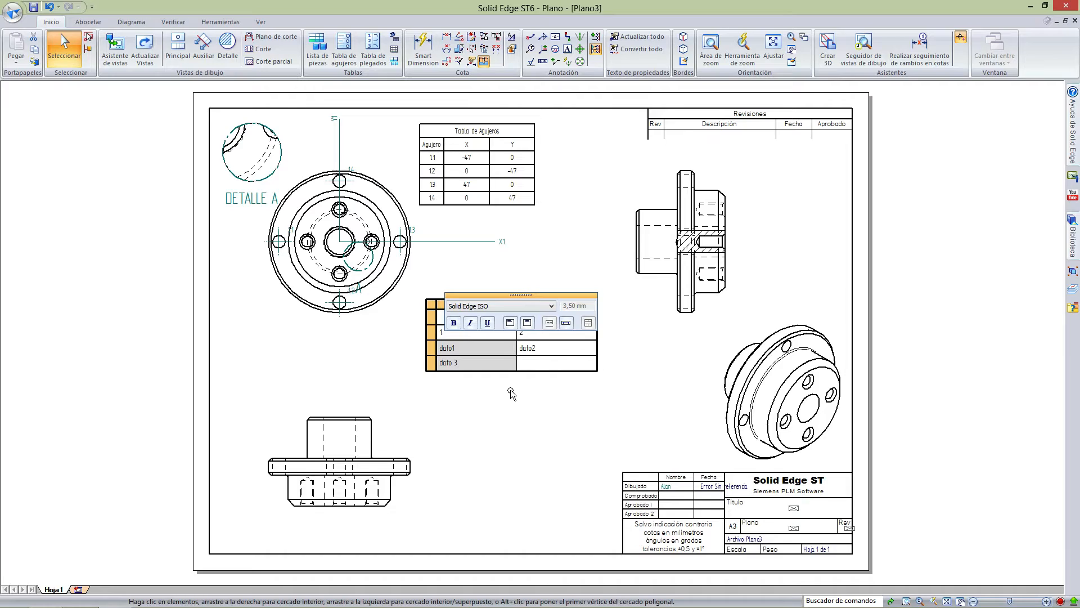
{"action": "left_click", "coordinate": [511, 392]}
{"action": "left_click", "coordinate": [470, 365]}
{"action": "left_click", "coordinate": [447, 363]}
{"action": "left_click", "coordinate": [473, 369]}
{"action": "key", "text": "BackSpace"}
{"action": "key", "text": "BackSpace"}
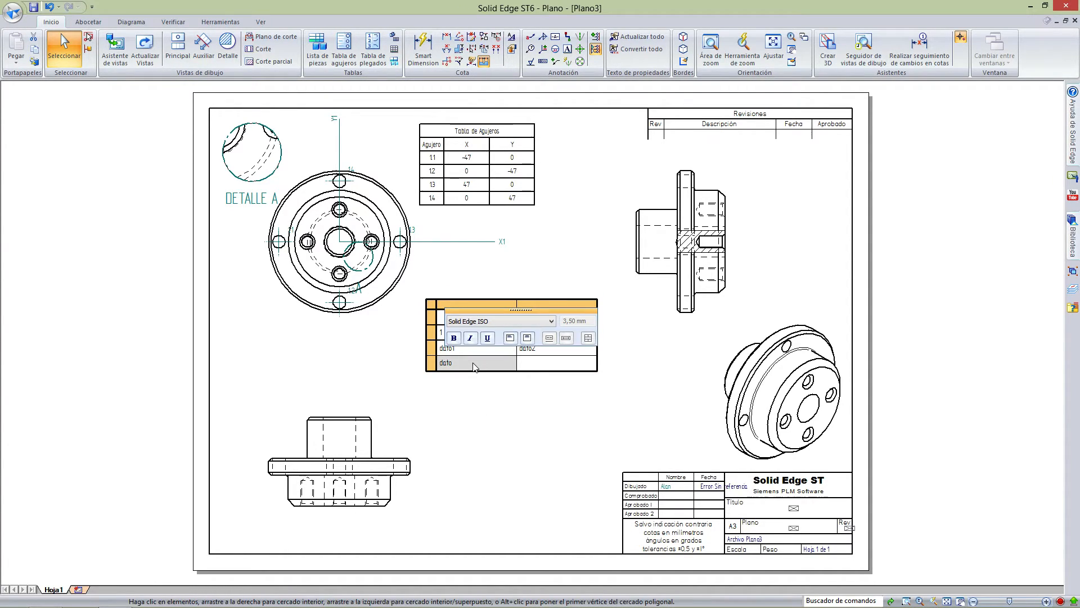
{"action": "left_click", "coordinate": [497, 404]}
Step: Delete the user-defined table near the sheet's centre
{"action": "left_click", "coordinate": [523, 372]}
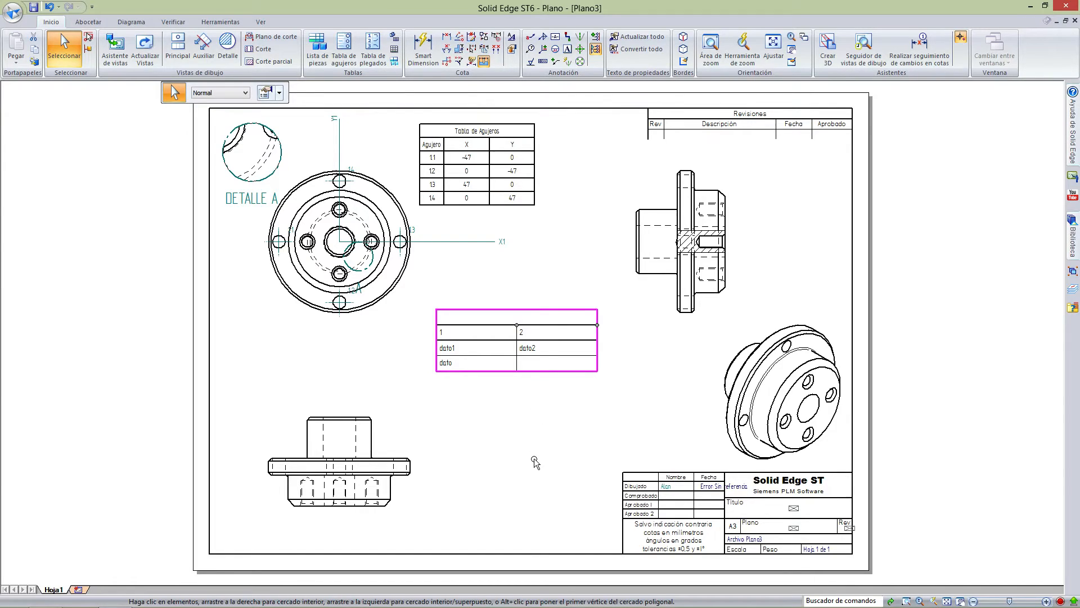
{"action": "left_click", "coordinate": [535, 462]}
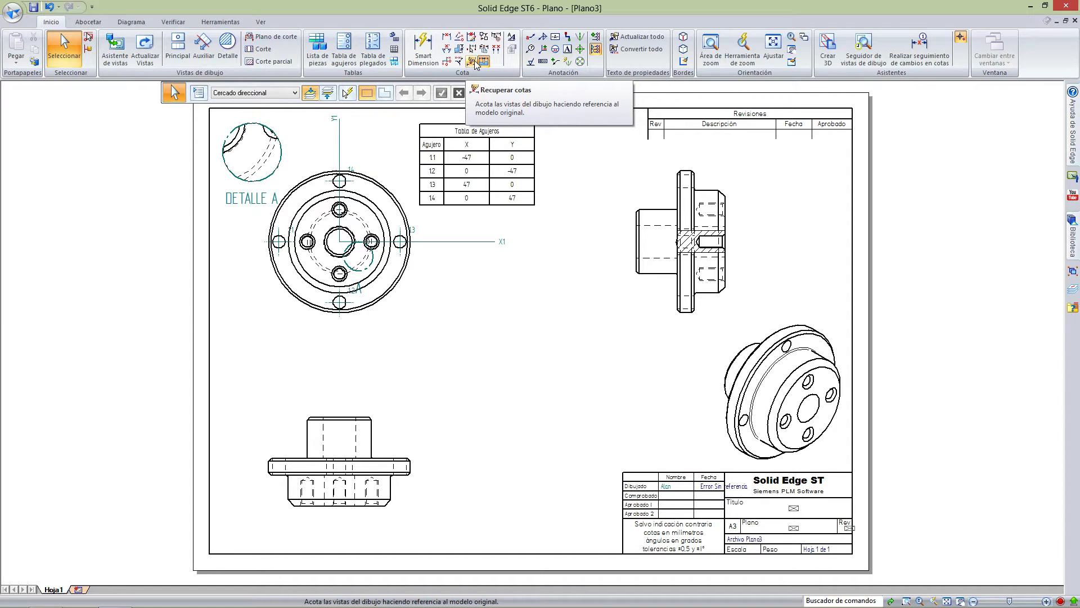
Step: Retrieve the model dimensions into the lower projected view with the ISO style, and undo the result
{"action": "left_click", "coordinate": [476, 62]}
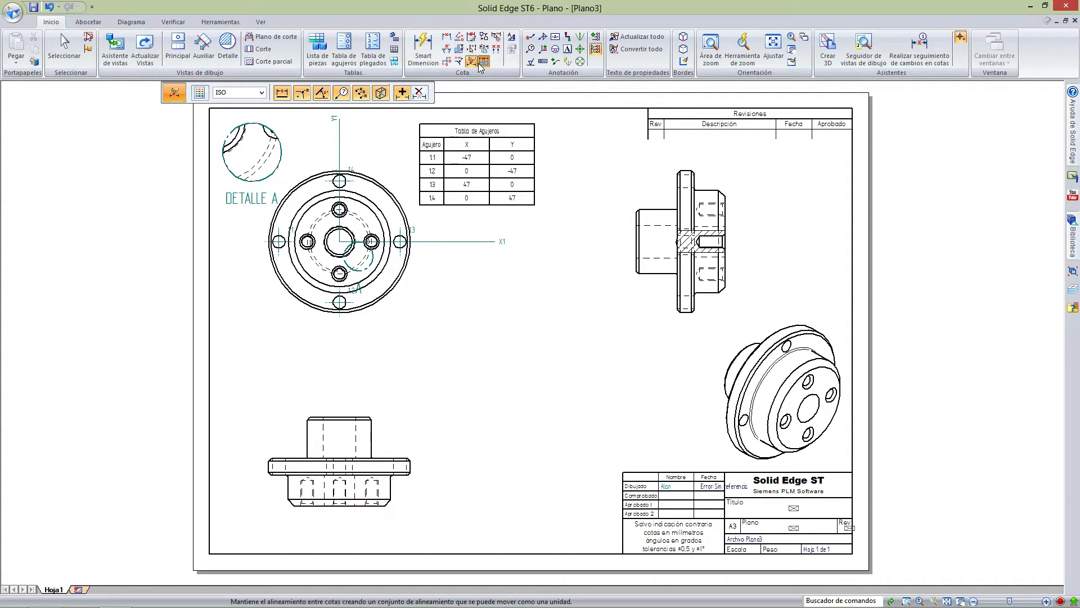
{"action": "left_click", "coordinate": [371, 418]}
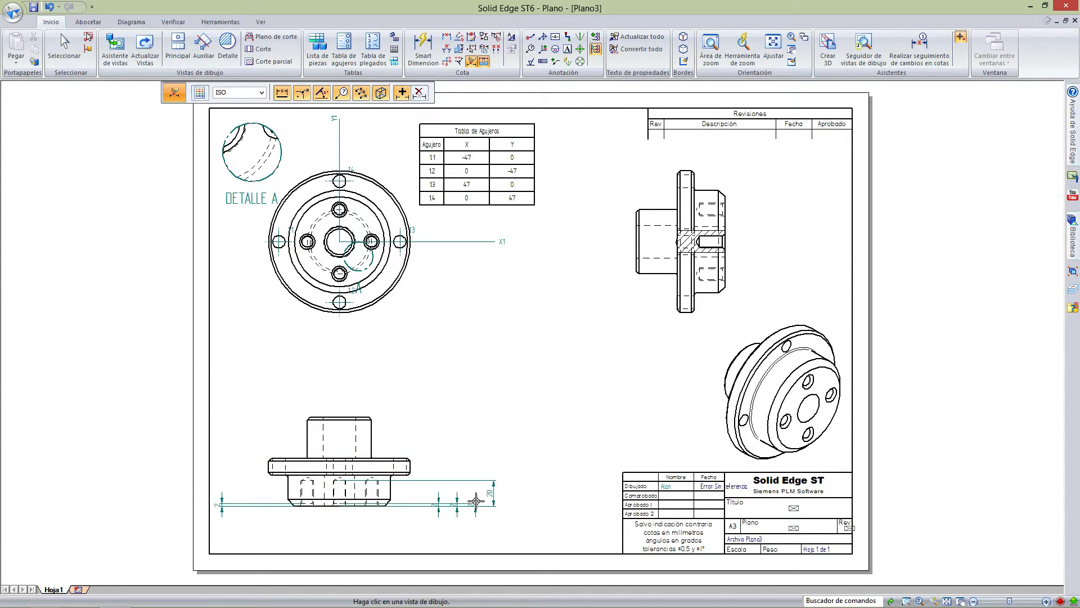
{"action": "key", "text": "Escape"}
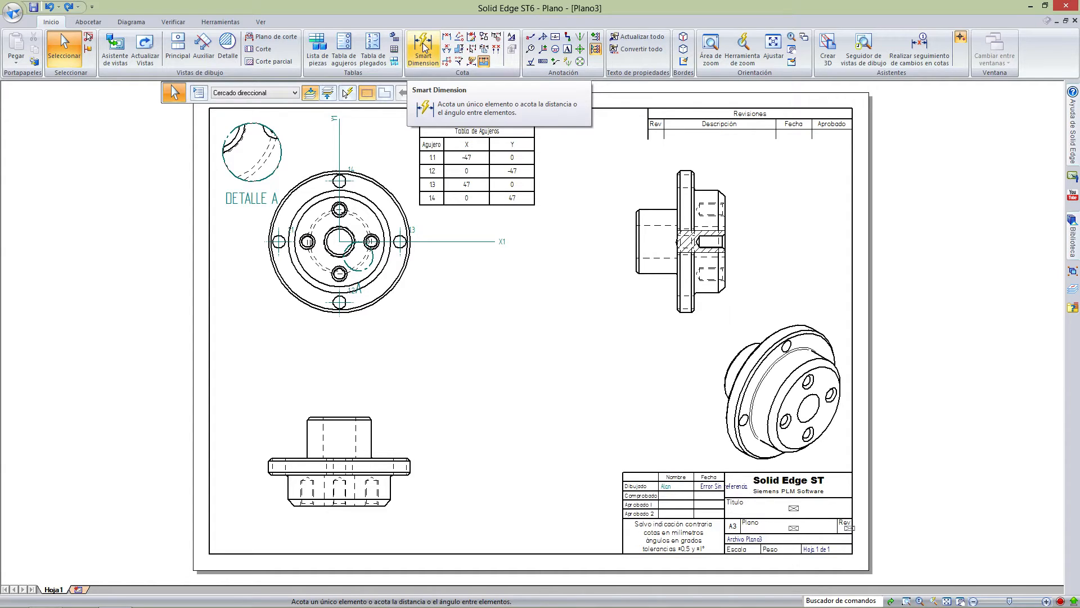
Step: Dimension the lower view's upper hub width and height, the flange thickness and the bottom face width
{"action": "left_click", "coordinate": [423, 47]}
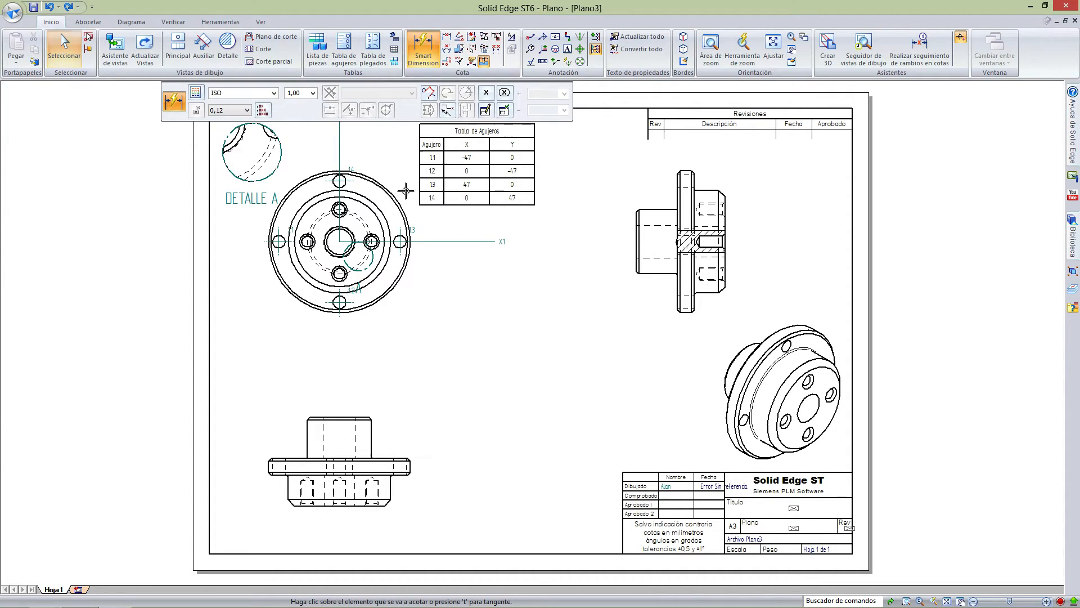
{"action": "left_click", "coordinate": [343, 416]}
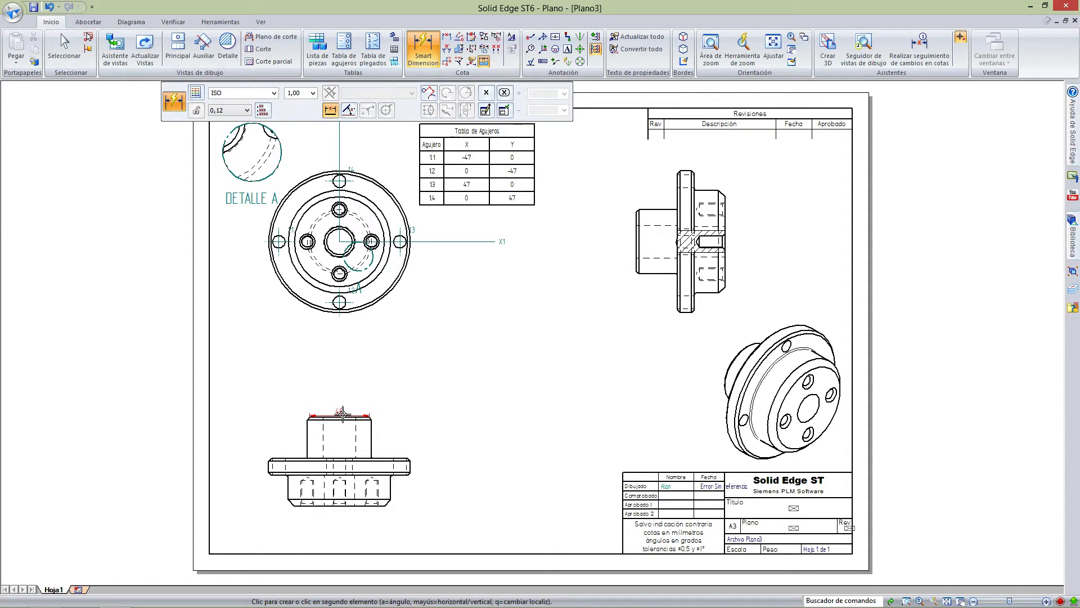
{"action": "left_click", "coordinate": [347, 345]}
{"action": "left_click", "coordinate": [372, 435]}
{"action": "left_click", "coordinate": [517, 430]}
{"action": "left_click", "coordinate": [411, 466]}
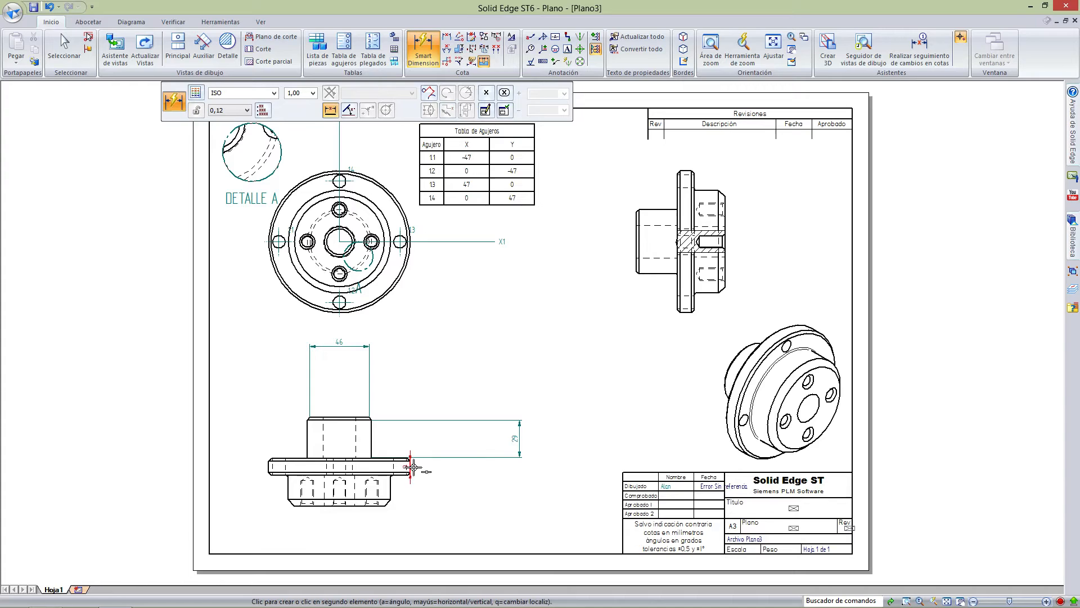
{"action": "left_click", "coordinate": [572, 466]}
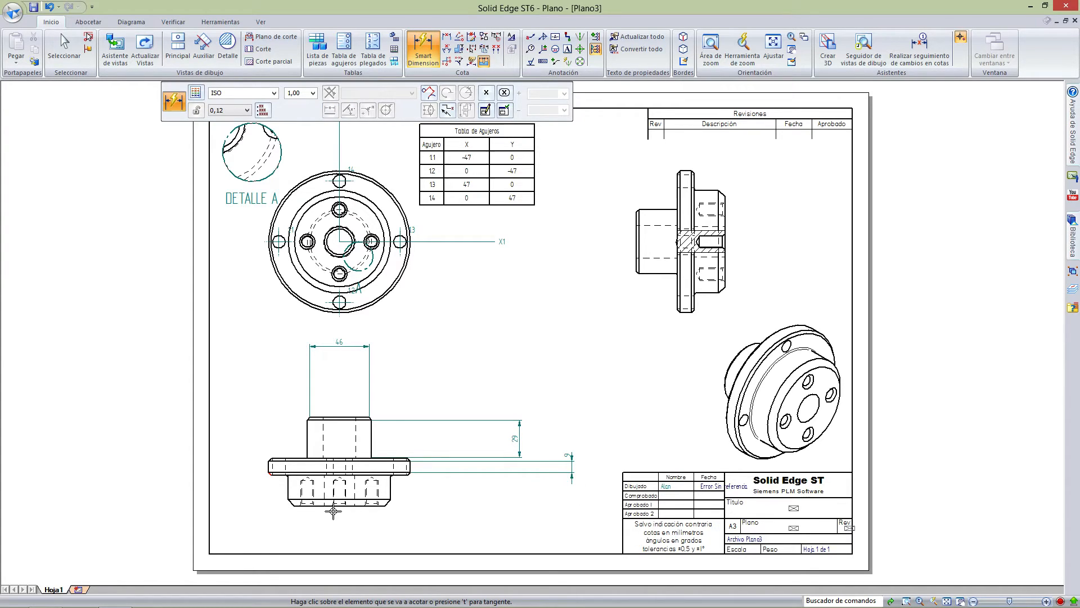
{"action": "left_click", "coordinate": [319, 505]}
{"action": "left_click", "coordinate": [320, 560]}
{"action": "key", "text": "Escape"}
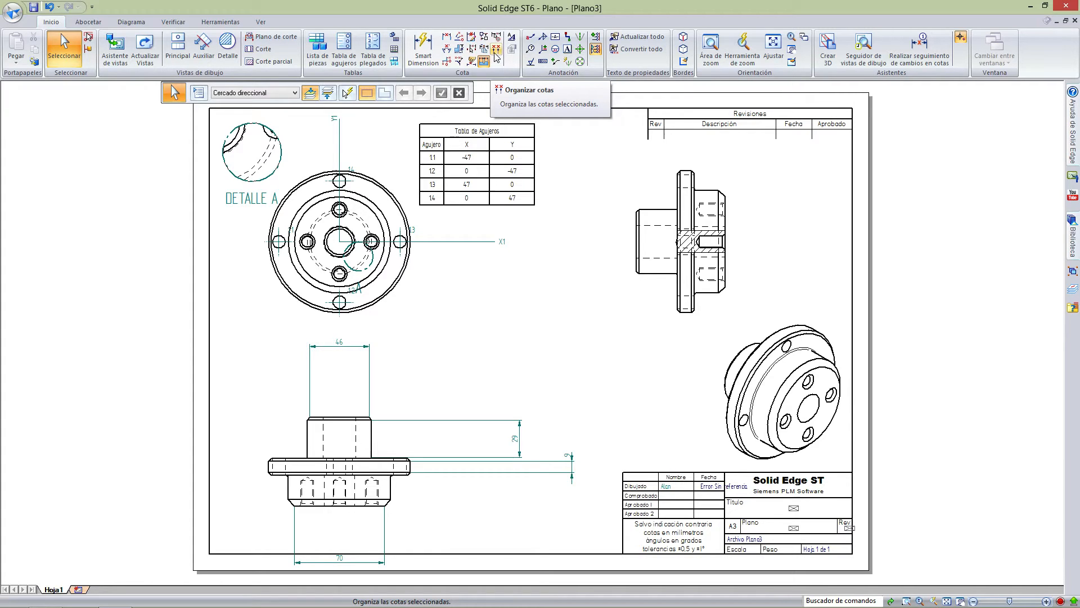
Step: Arrange all dimensions of the lower view using a spacing multiplier of 2,00
{"action": "left_click", "coordinate": [498, 50]}
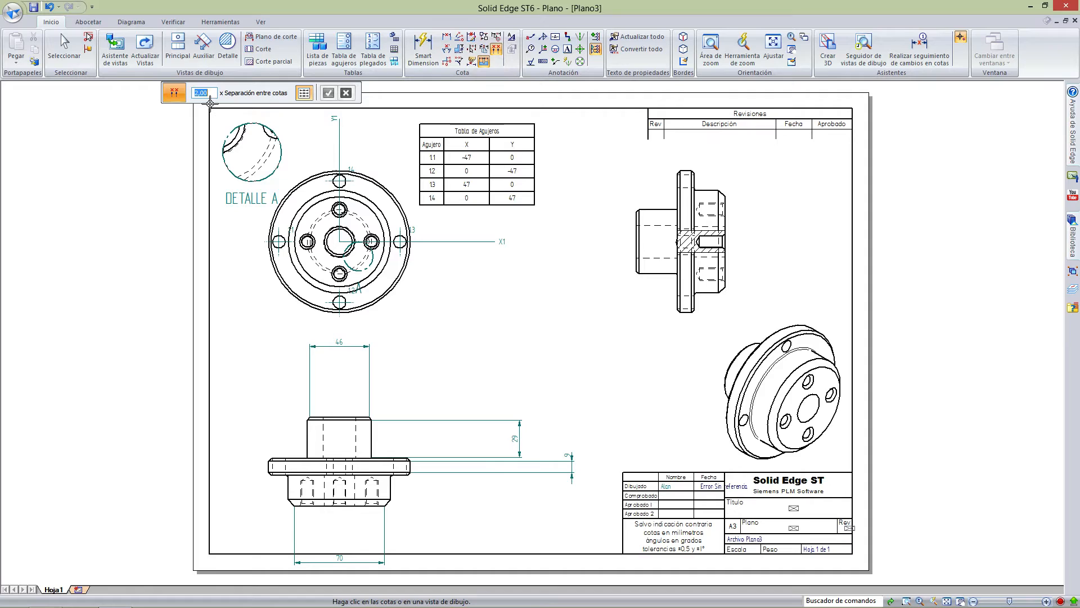
{"action": "double_click", "coordinate": [200, 94]}
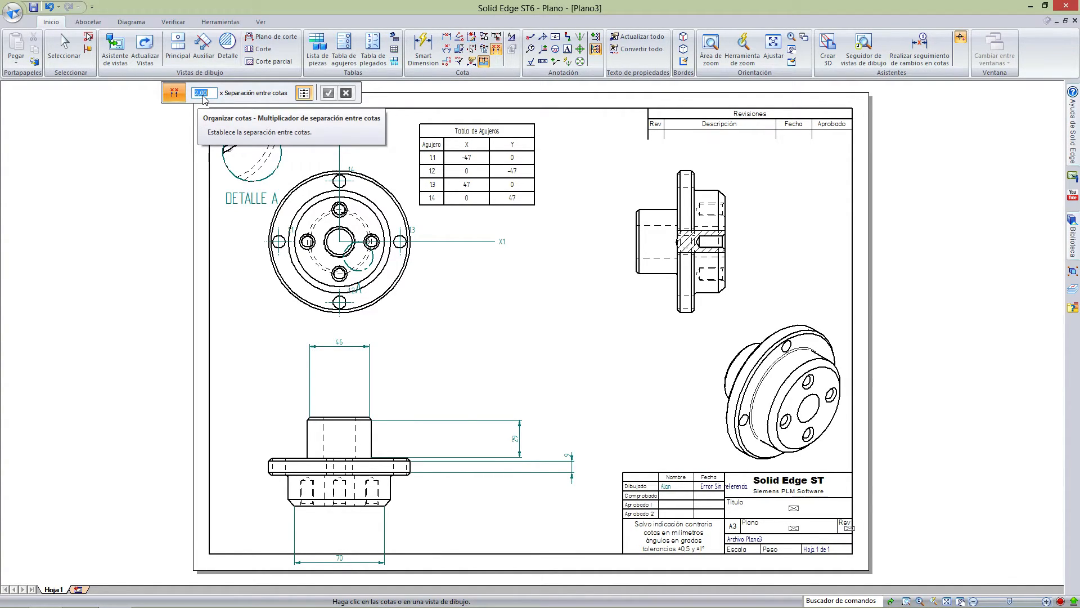
{"action": "left_click", "coordinate": [342, 420]}
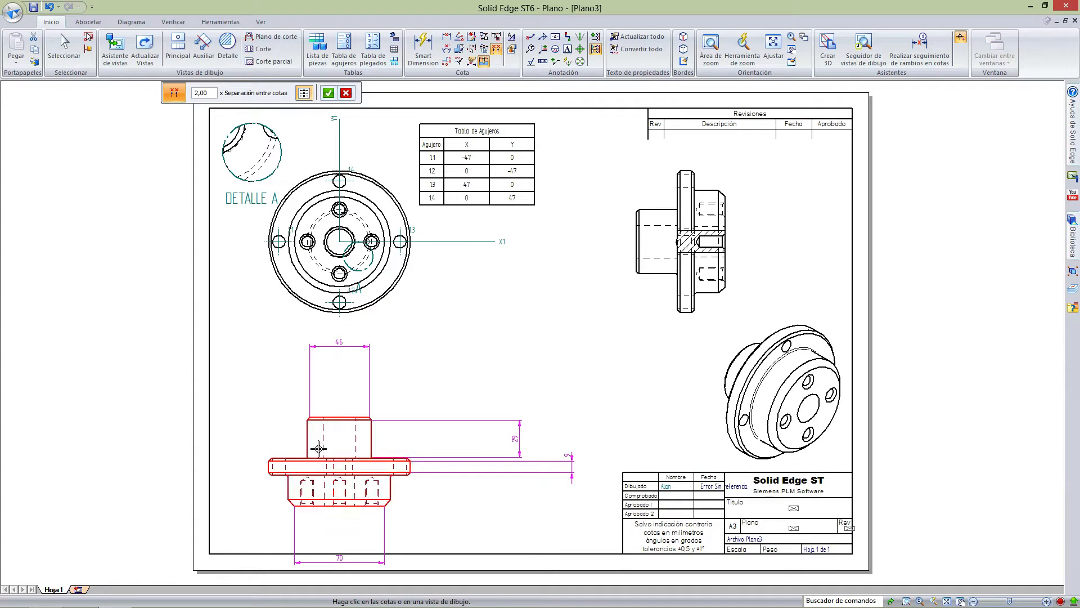
{"action": "left_click", "coordinate": [329, 93]}
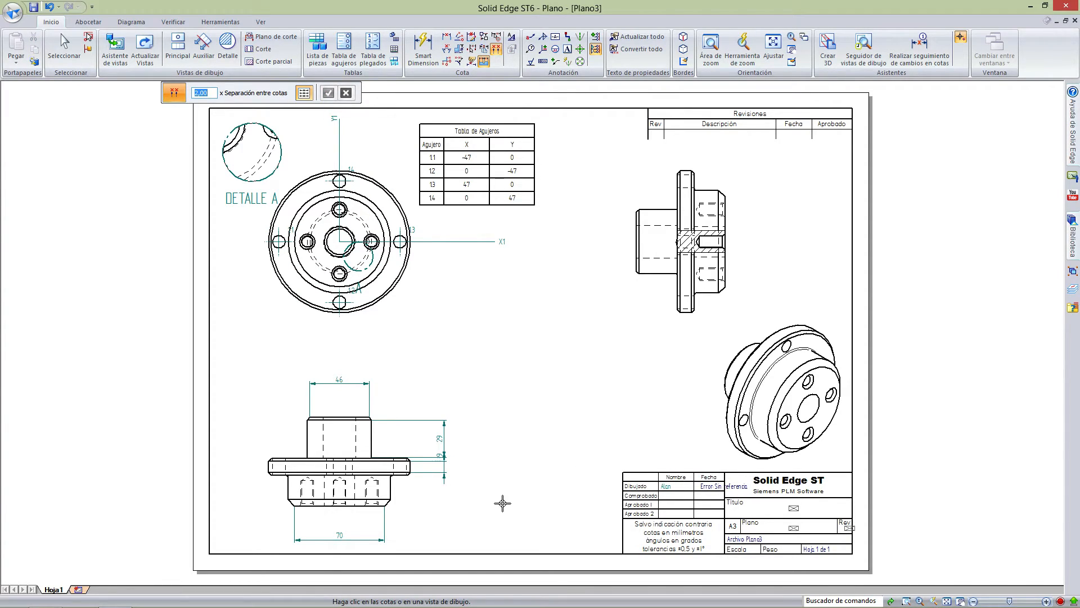
{"action": "left_click", "coordinate": [380, 541]}
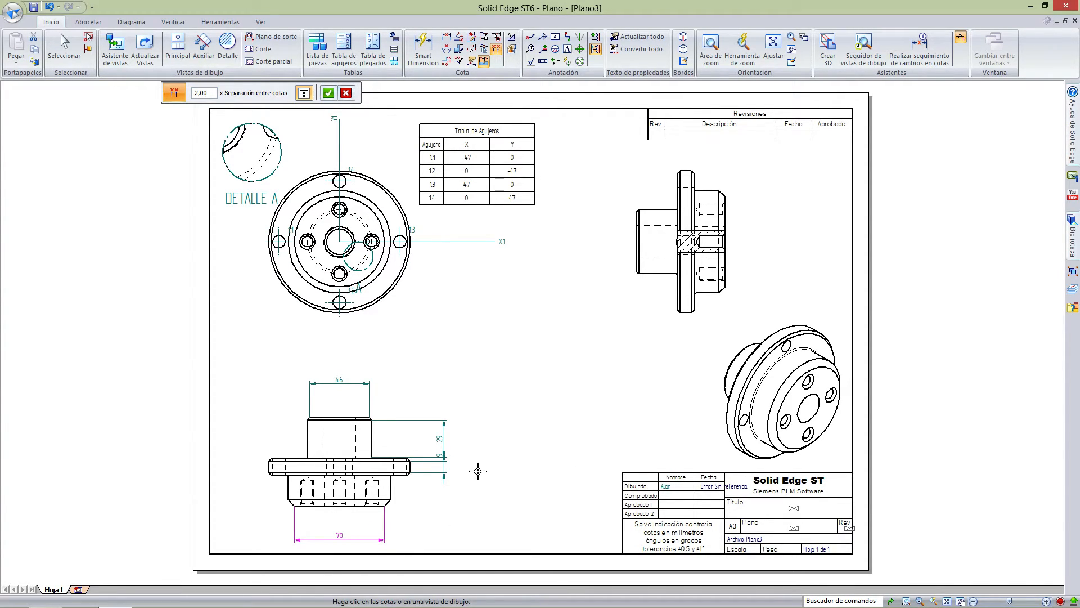
{"action": "left_click", "coordinate": [347, 92]}
Step: Delete the lower view's height, thickness and width dimensions
{"action": "left_click", "coordinate": [444, 467]}
{"action": "left_click", "coordinate": [461, 479]}
{"action": "left_click", "coordinate": [445, 449]}
{"action": "key", "text": "Delete"}
{"action": "left_click", "coordinate": [349, 383]}
{"action": "key", "text": "Delete"}
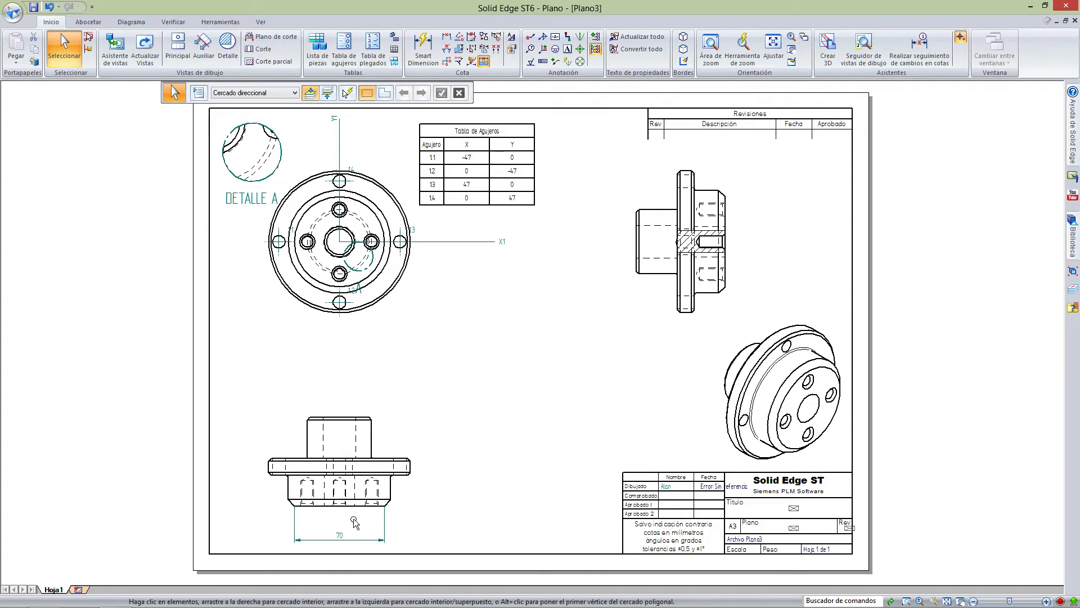
{"action": "left_click", "coordinate": [384, 539]}
{"action": "key", "text": "Delete"}
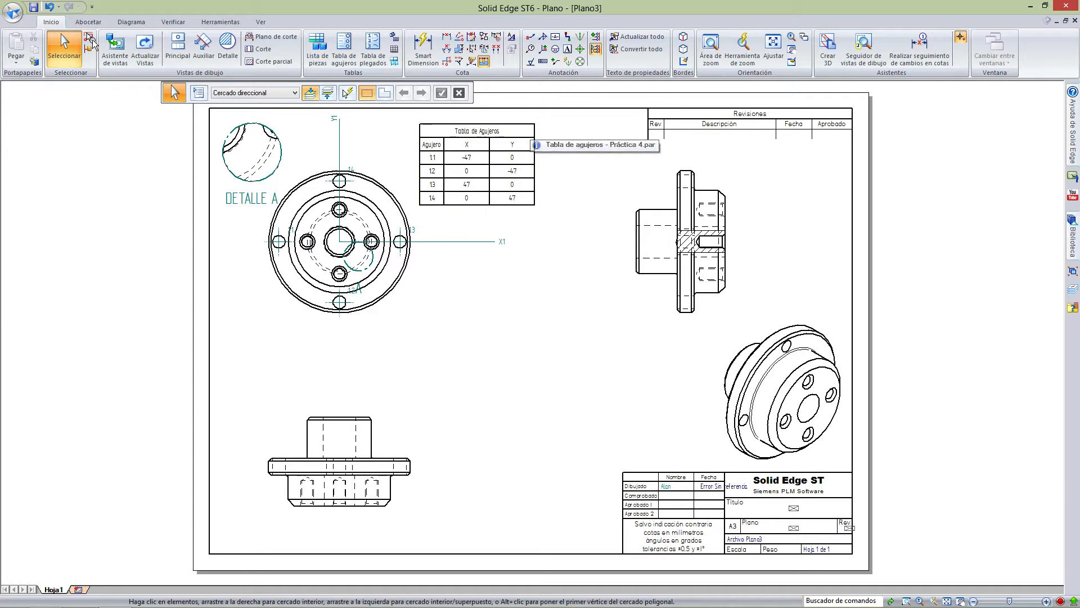
Step: Sketch a rectangle between the main view and the lower view, and undo it
{"action": "left_click", "coordinate": [89, 23]}
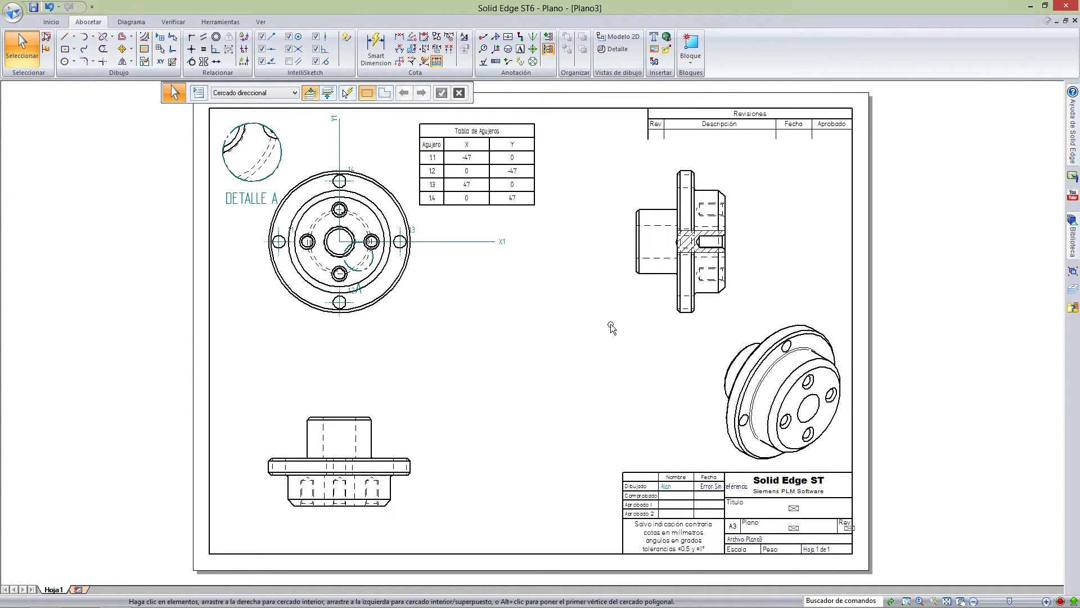
{"action": "left_click", "coordinate": [64, 36]}
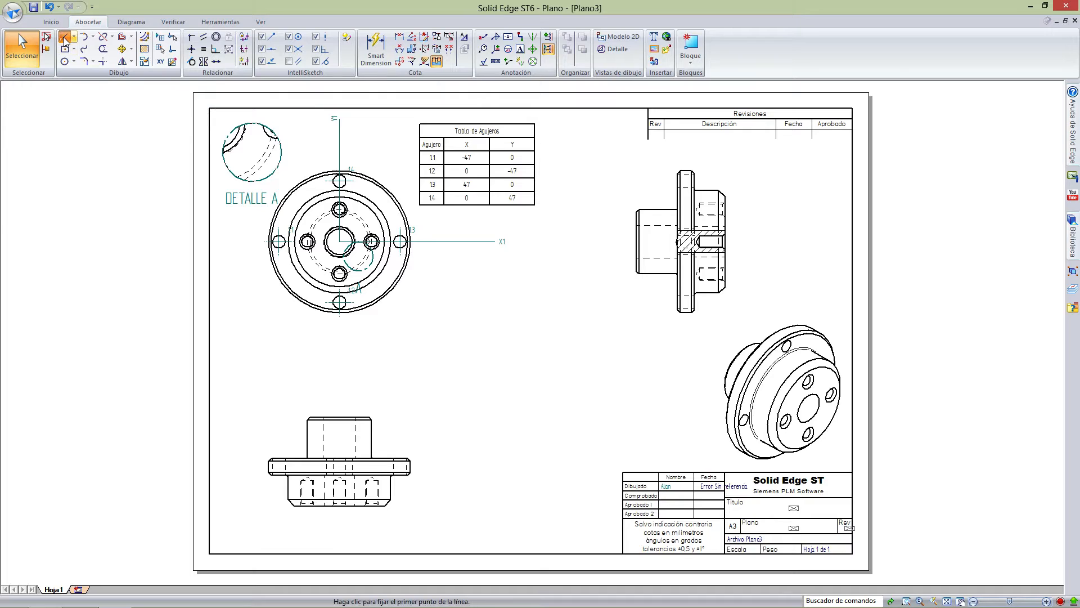
{"action": "left_click", "coordinate": [65, 49]}
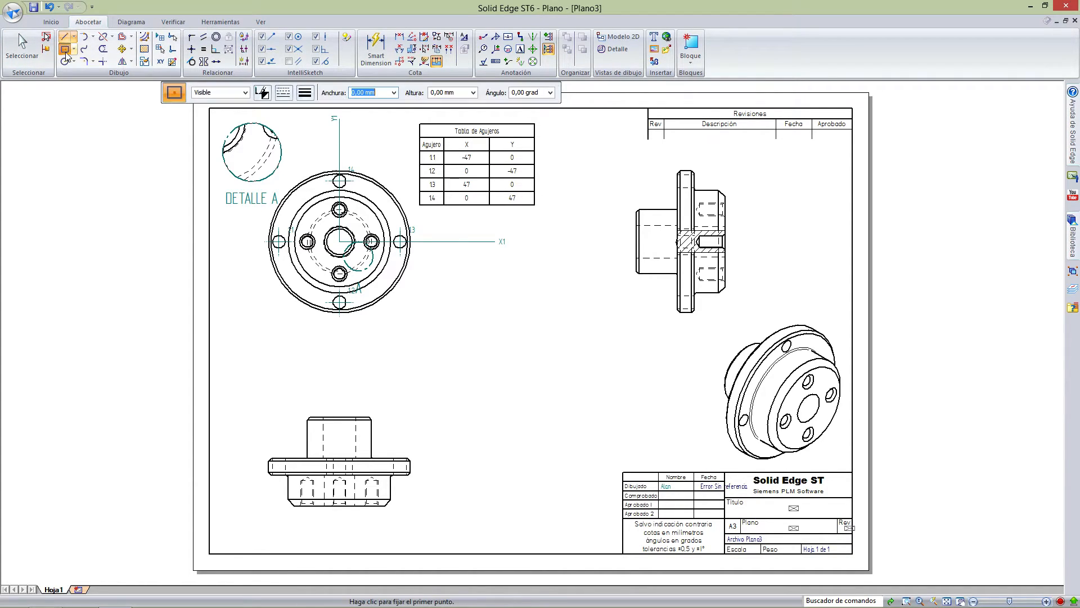
{"action": "left_click", "coordinate": [393, 350]}
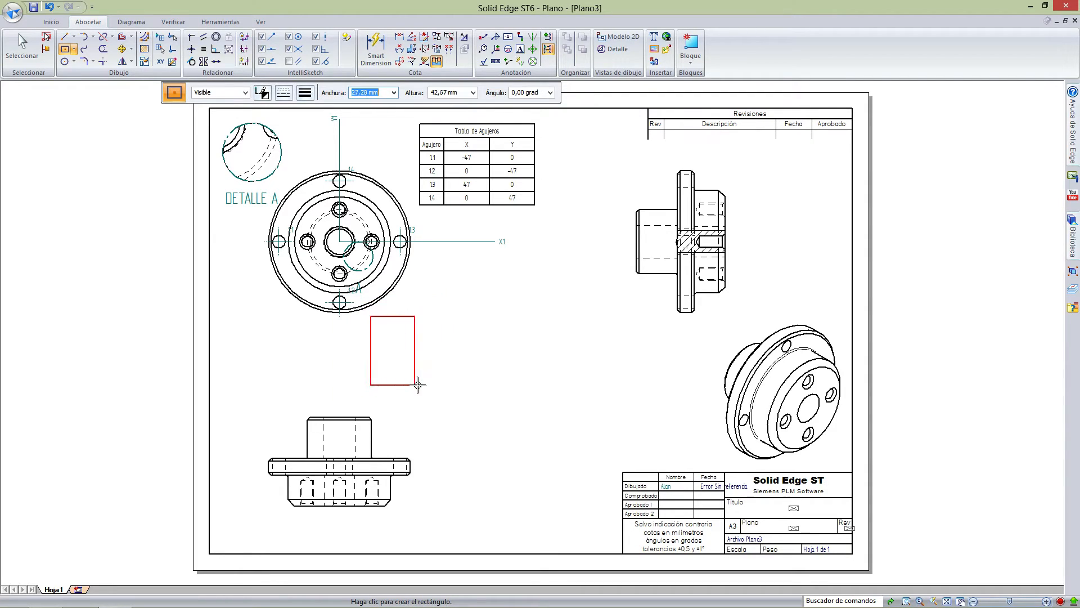
{"action": "left_click", "coordinate": [438, 371]}
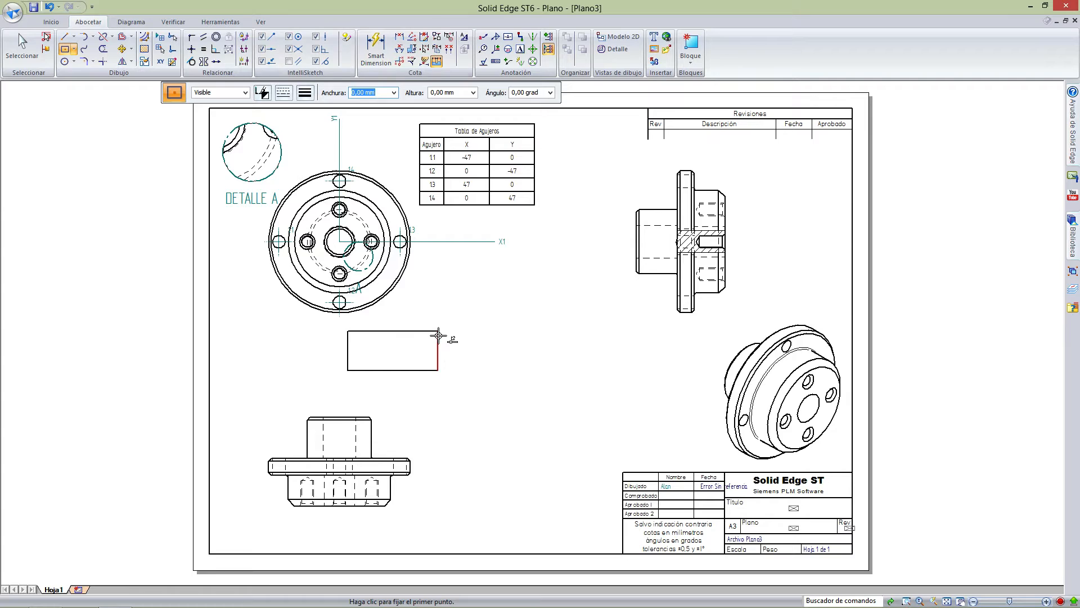
{"action": "key", "text": "Escape"}
{"action": "key", "text": "ctrl+z"}
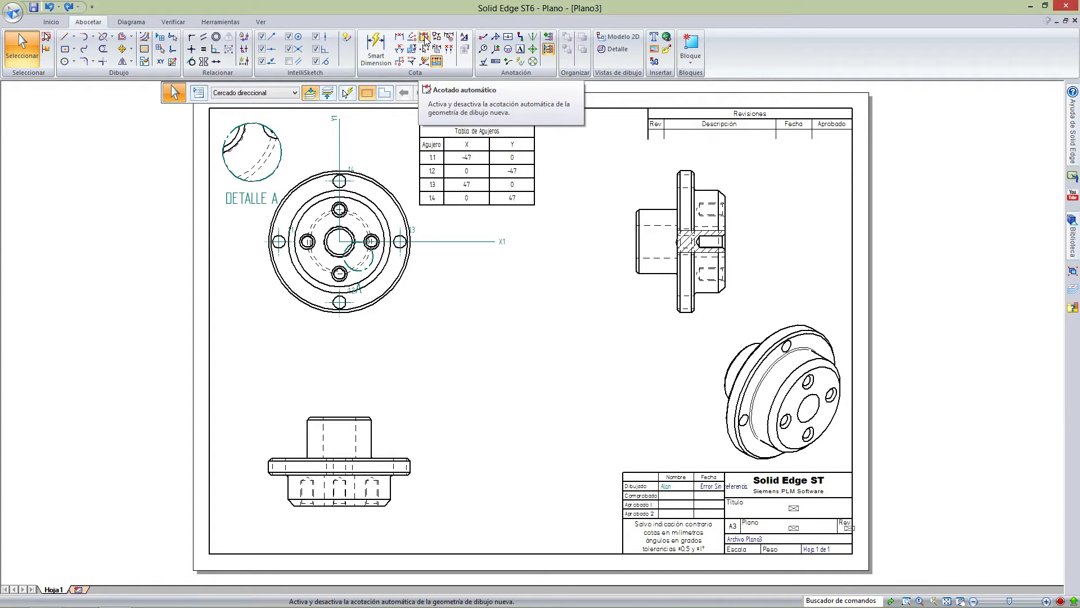
Step: Draw an automatically dimensioned horizontal line about 98 mm long just above the lower view, and delete it
{"action": "left_click", "coordinate": [424, 40]}
{"action": "left_click", "coordinate": [64, 36]}
{"action": "left_click", "coordinate": [278, 381]}
{"action": "left_click", "coordinate": [434, 381]}
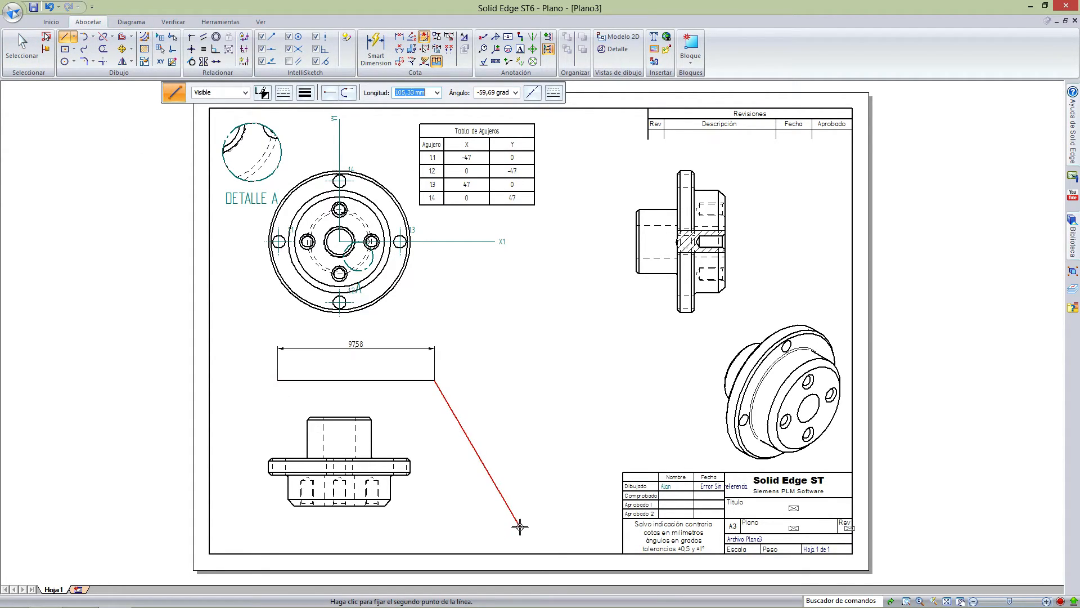
{"action": "key", "text": "Escape"}
{"action": "left_click", "coordinate": [424, 381]}
{"action": "key", "text": "Delete"}
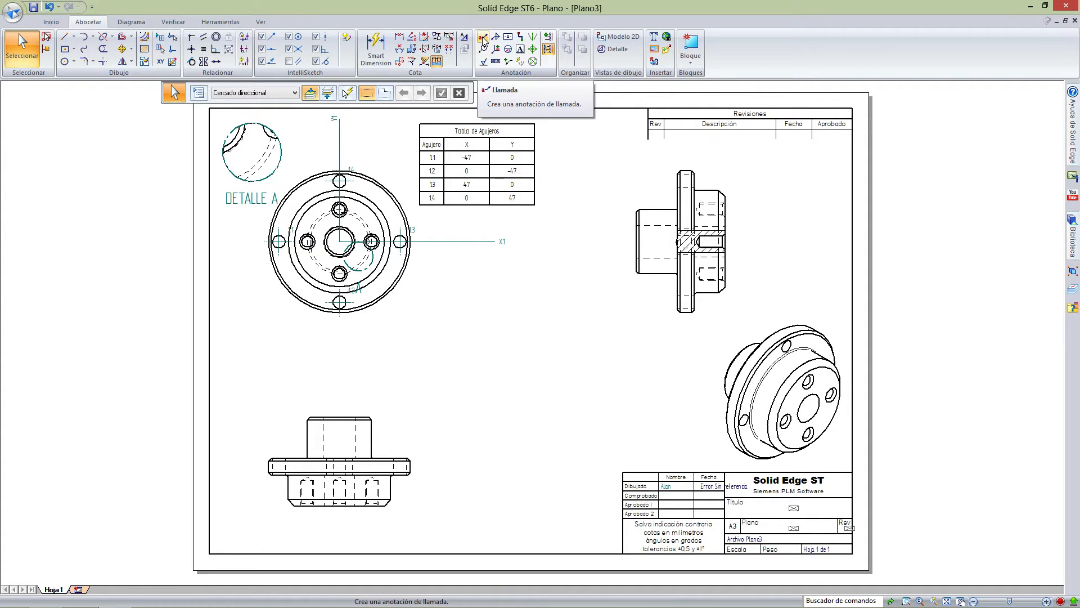
Step: Define a callout with the text Taladro on its first line and a smart depth reference below it
{"action": "left_click", "coordinate": [482, 39]}
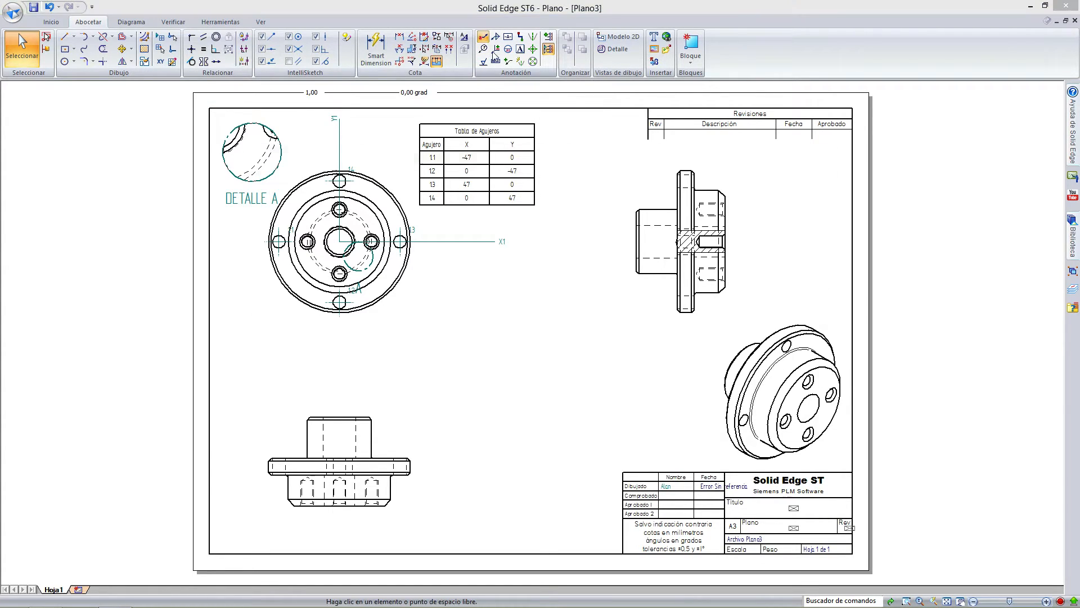
{"action": "left_click_drag", "start_coordinate": [319, 224], "coordinate": [228, 180]}
{"action": "key", "text": "Delete"}
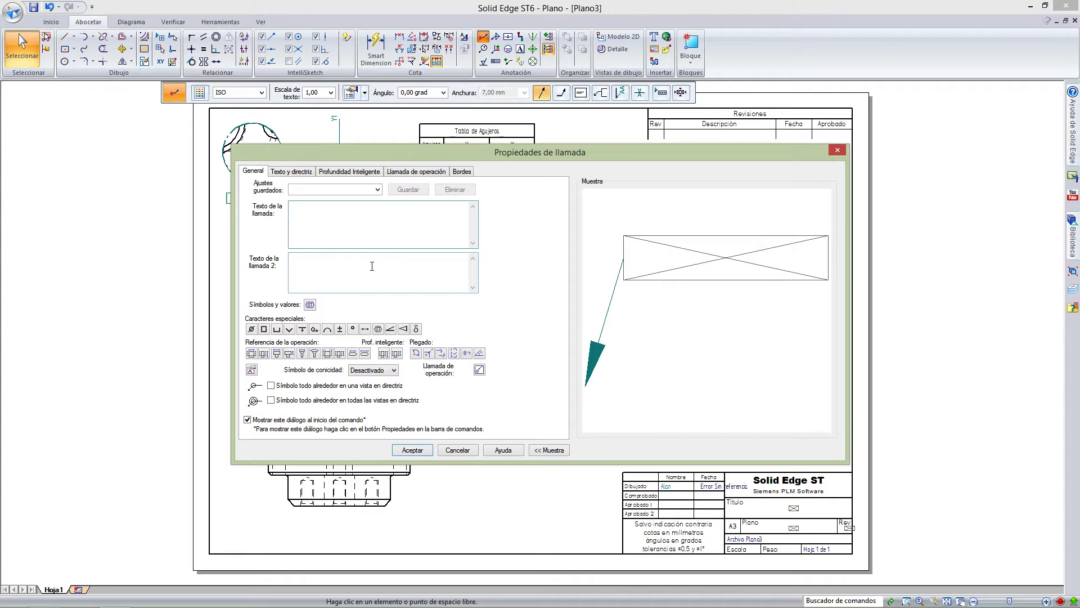
{"action": "type", "text": "Tala"}
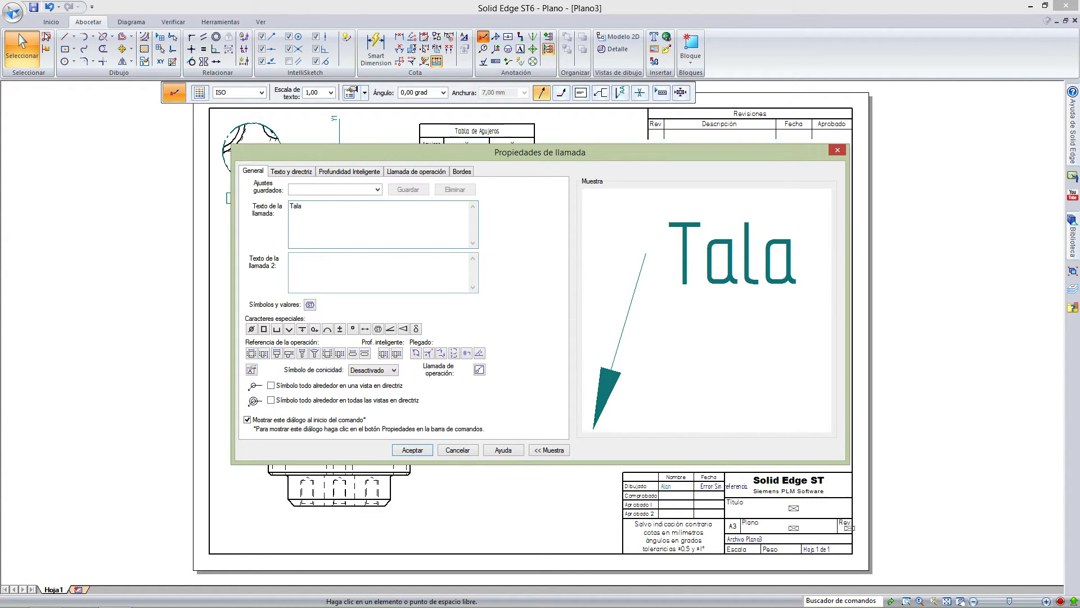
{"action": "type", "text": "dro"}
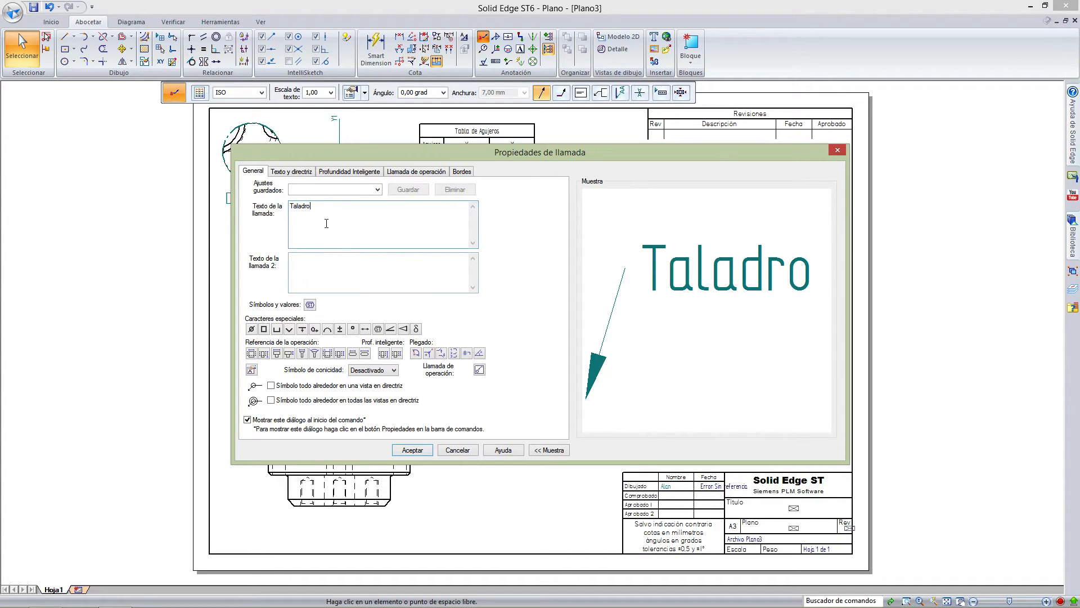
{"action": "key", "text": "Return"}
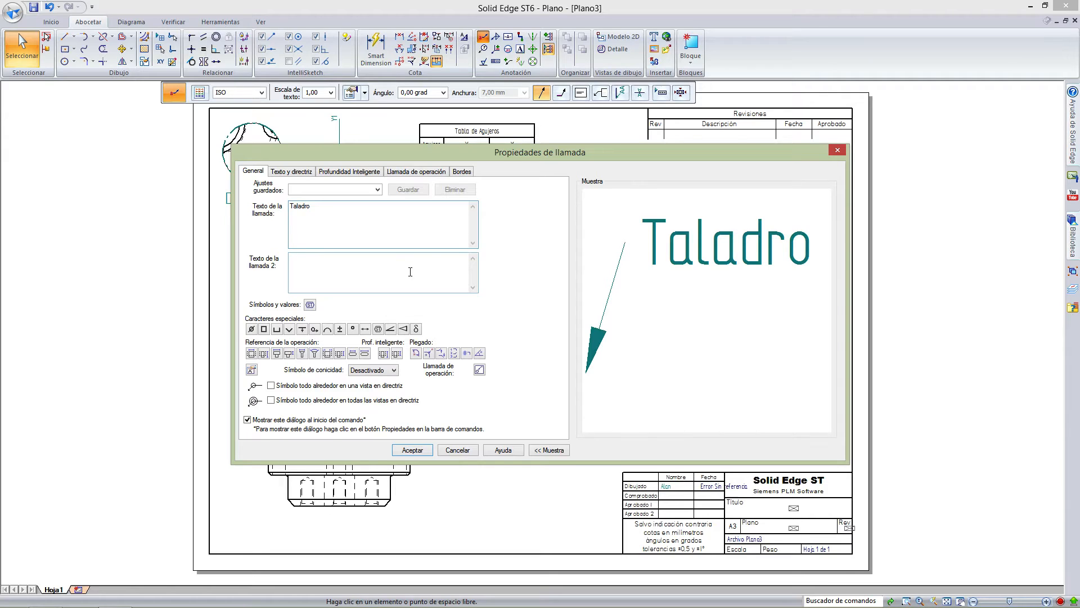
{"action": "left_click", "coordinate": [384, 354]}
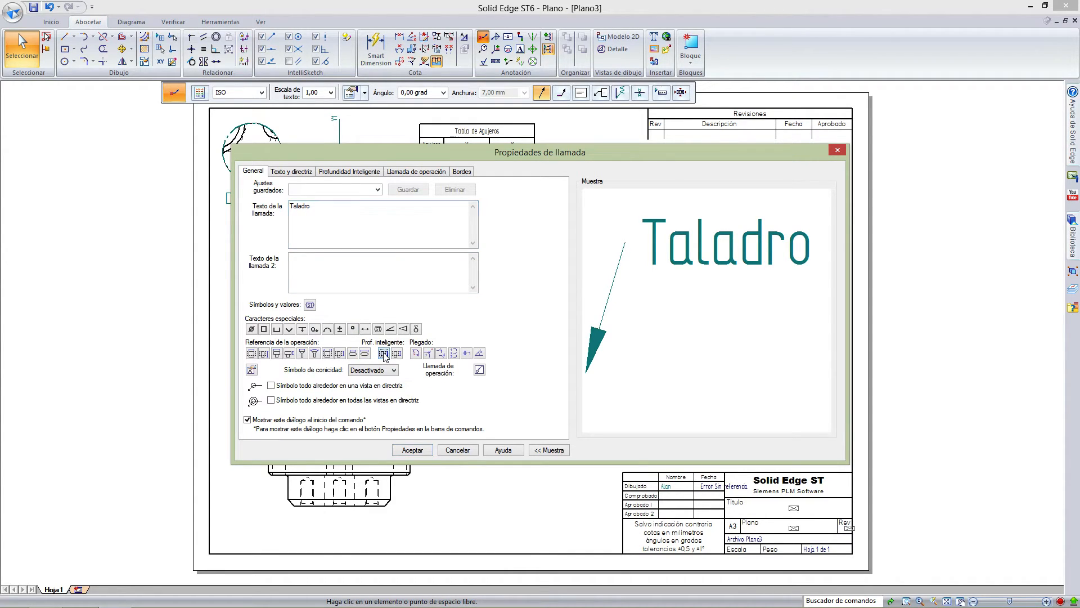
{"action": "left_click", "coordinate": [417, 452]}
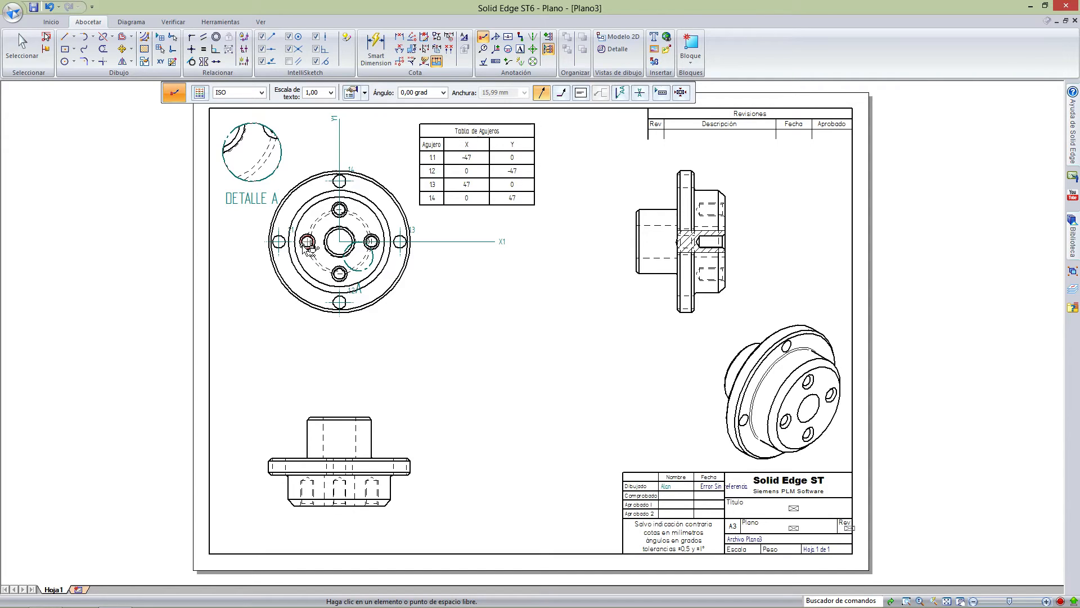
Step: Attach the callout to the left inner hole of the main view, with its text below the view, and delete it
{"action": "left_click", "coordinate": [306, 243]}
{"action": "left_click", "coordinate": [273, 328]}
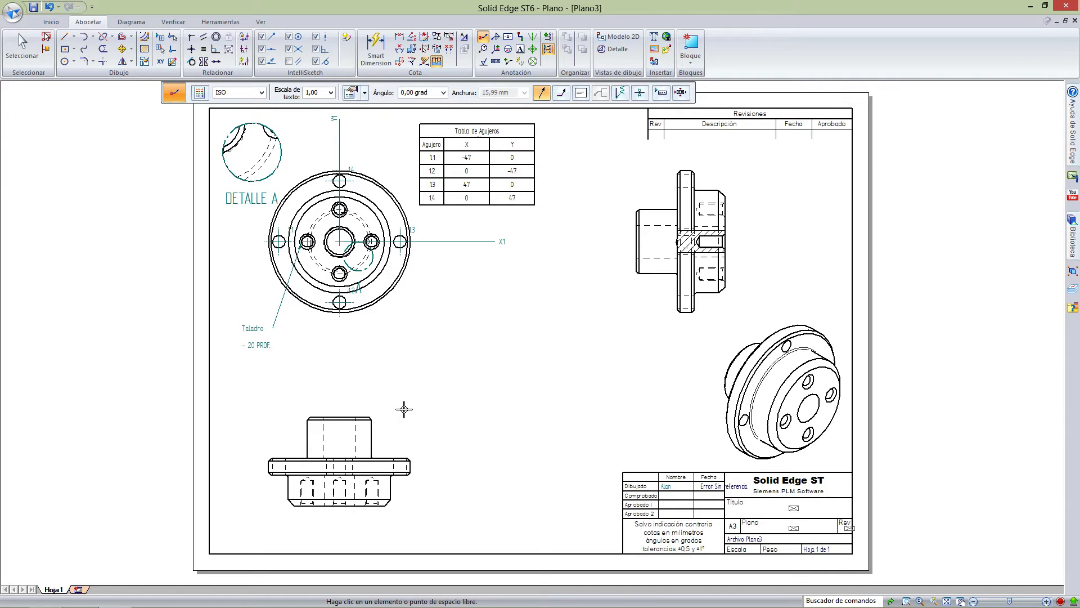
{"action": "left_click", "coordinate": [263, 350]}
{"action": "key", "text": "Escape"}
{"action": "left_click", "coordinate": [260, 344]}
{"action": "key", "text": "Delete"}
Step: Define a callout with the text Taladro followed directly by the hole size reference, without the smart depth line
{"action": "left_click", "coordinate": [482, 36]}
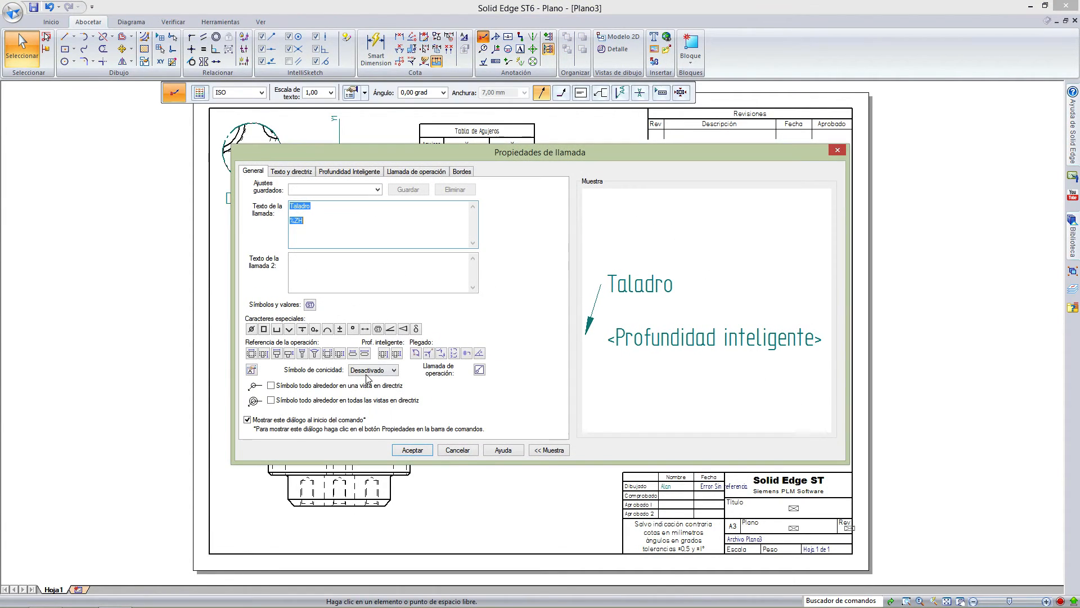
{"action": "left_click_drag", "start_coordinate": [310, 222], "coordinate": [249, 226]}
{"action": "key", "text": "BackSpace"}
{"action": "key", "text": "BackSpace"}
{"action": "key", "text": "BackSpace"}
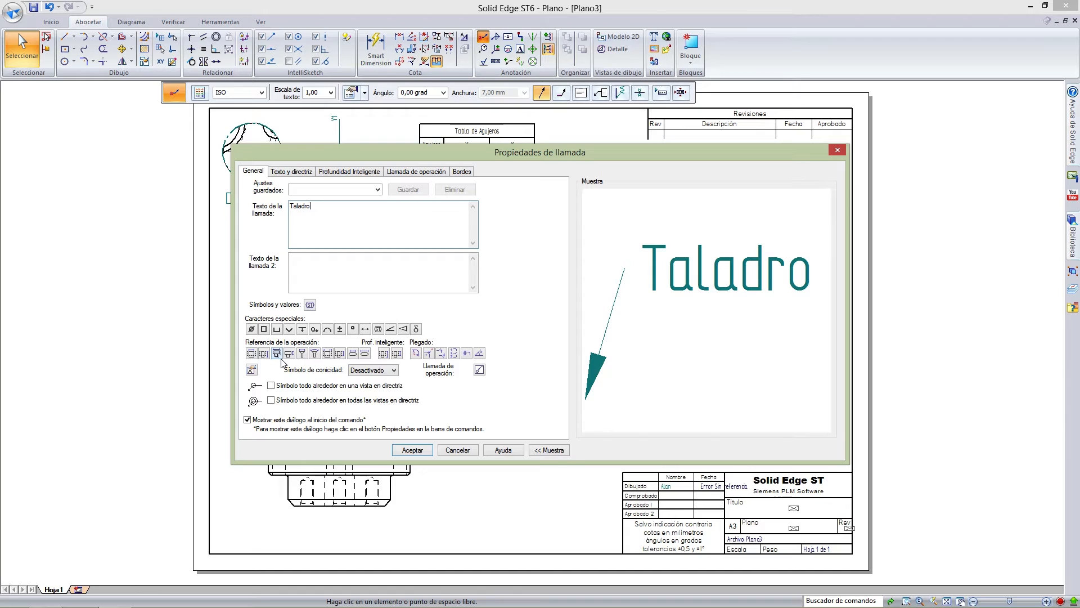
{"action": "left_click", "coordinate": [251, 353]}
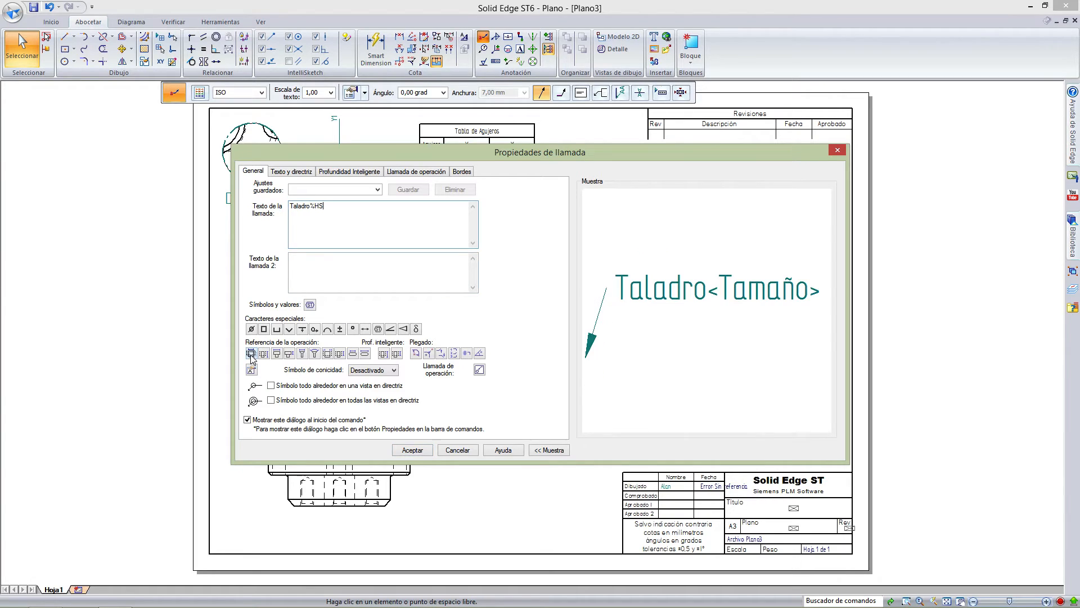
{"action": "left_click", "coordinate": [413, 450]}
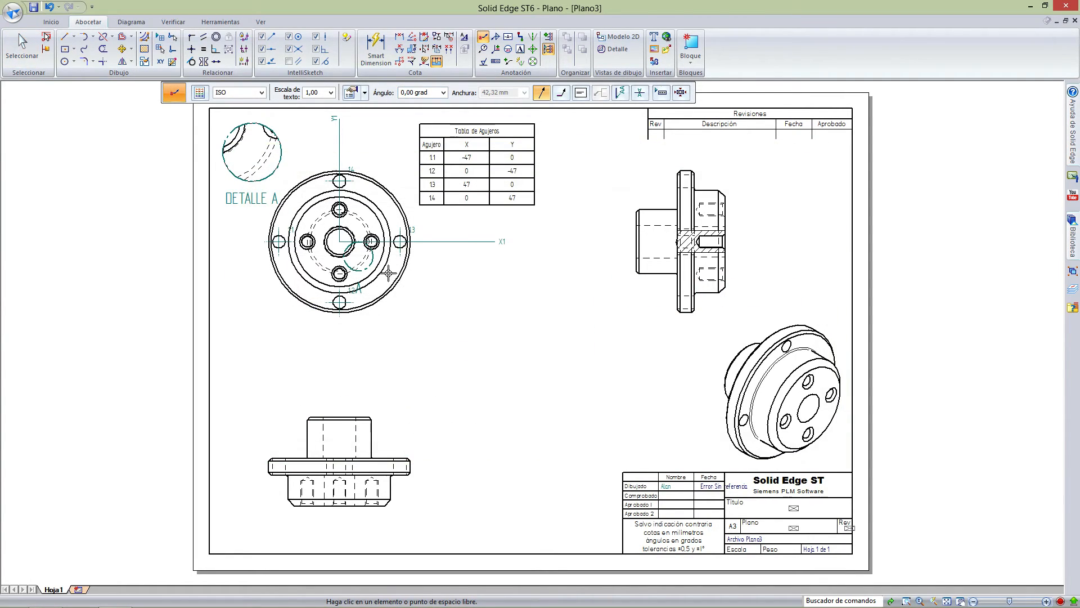
Step: Place the Taladro size callout on the left inner hole with its text below the main view, and delete it
{"action": "left_click", "coordinate": [306, 243]}
{"action": "left_click", "coordinate": [269, 346]}
{"action": "left_click", "coordinate": [269, 346]}
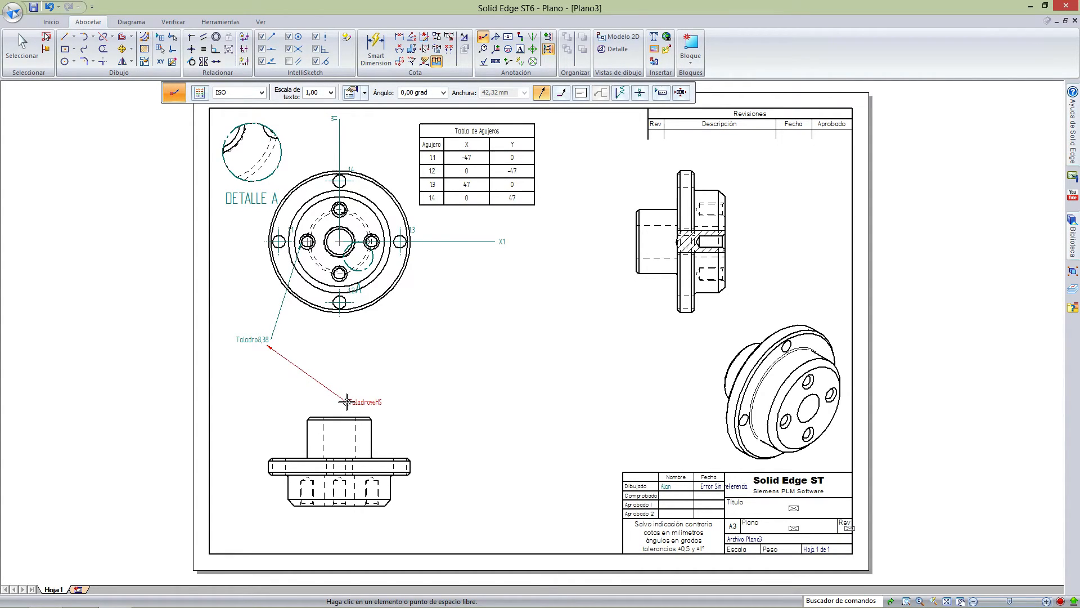
{"action": "key", "text": "Escape"}
{"action": "left_click", "coordinate": [269, 345]}
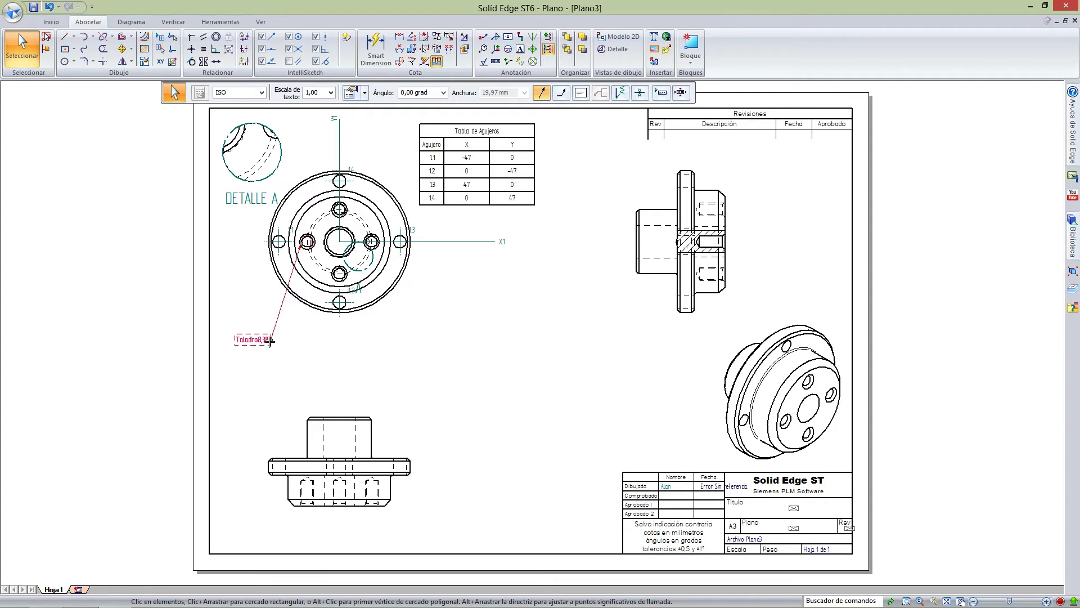
{"action": "key", "text": "Escape"}
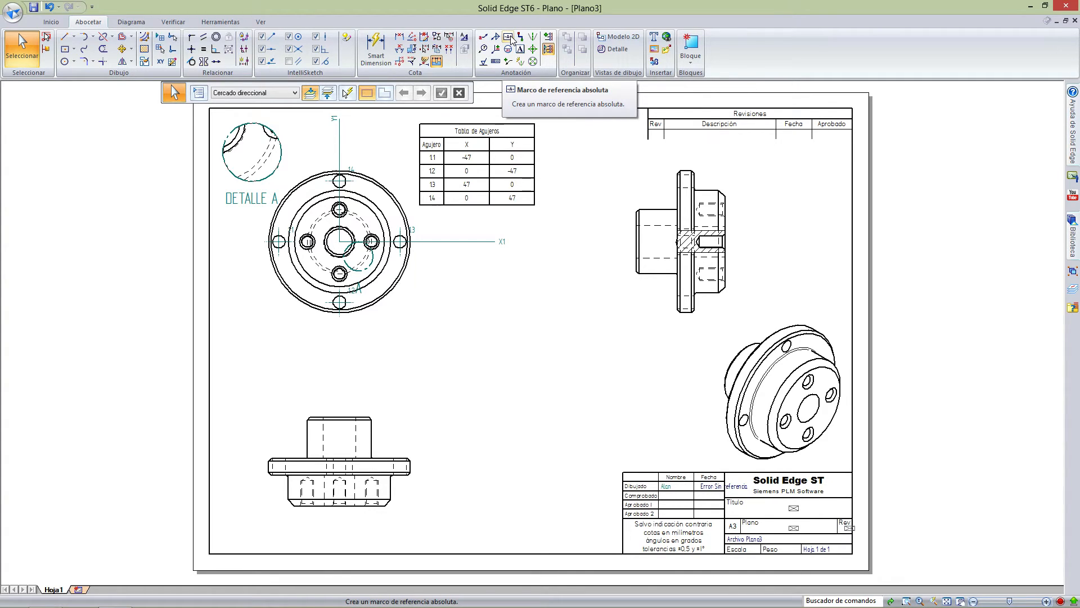
Step: Place a datum frame without text below the main view, with its leader on the lower flange hole
{"action": "left_click", "coordinate": [509, 37]}
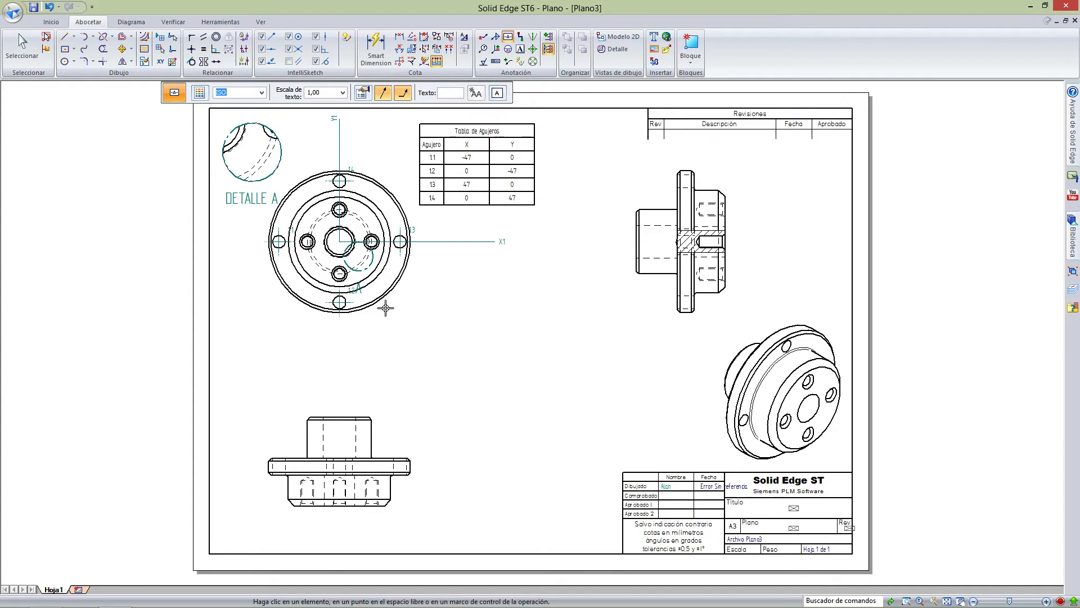
{"action": "left_click", "coordinate": [340, 301]}
{"action": "left_click", "coordinate": [414, 352]}
{"action": "left_click", "coordinate": [352, 349]}
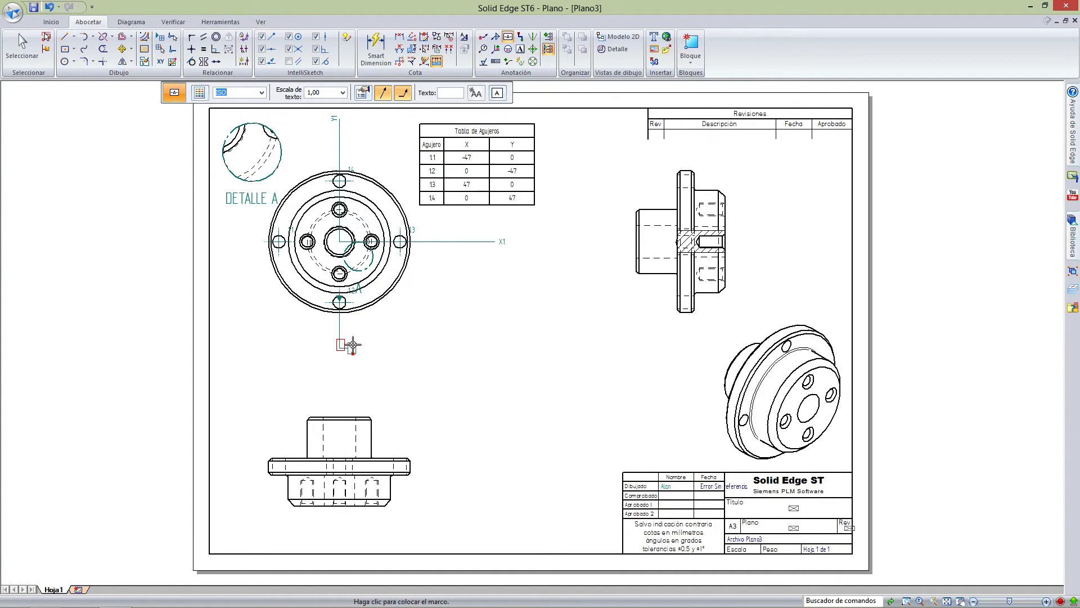
{"action": "left_click", "coordinate": [353, 350]}
Step: Examine the datum frame's text, leader and shape properties, try the Círculo shape, and cancel the changes
{"action": "double_click", "coordinate": [353, 349]}
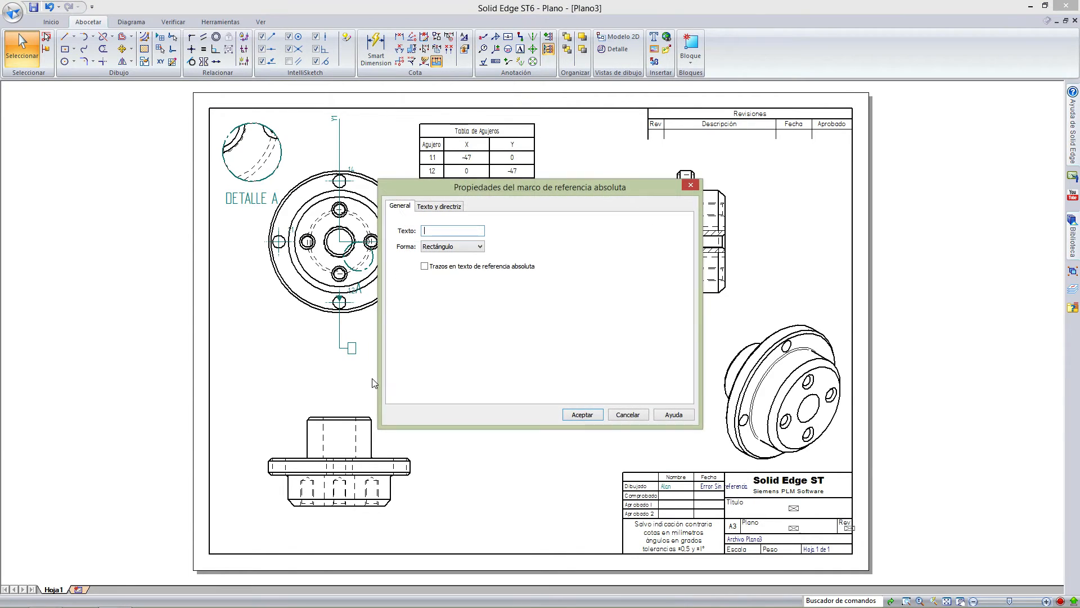
{"action": "left_click", "coordinate": [437, 208]}
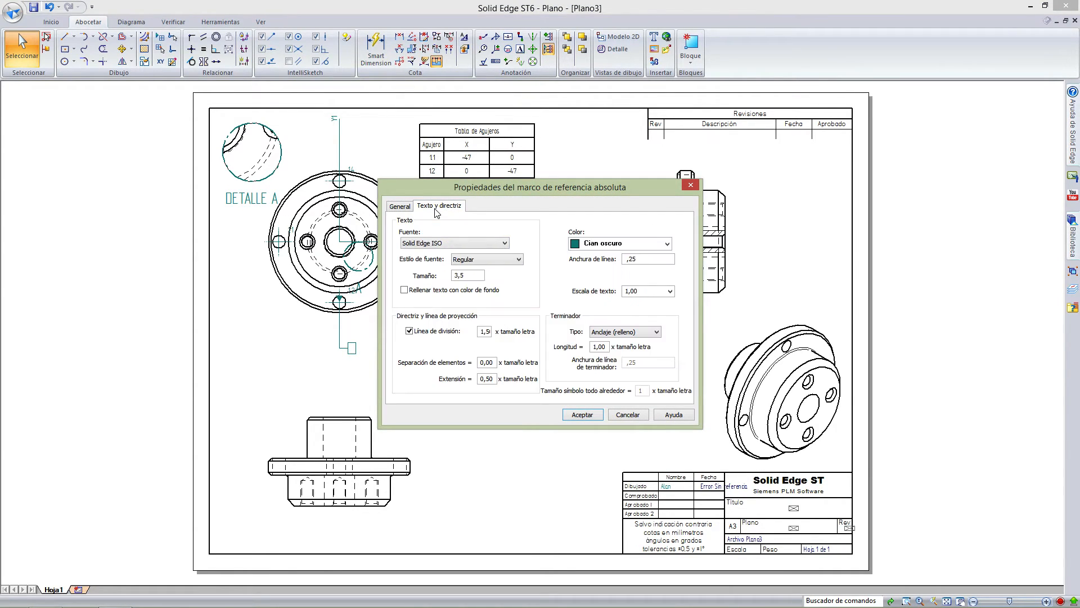
{"action": "left_click", "coordinate": [400, 207]}
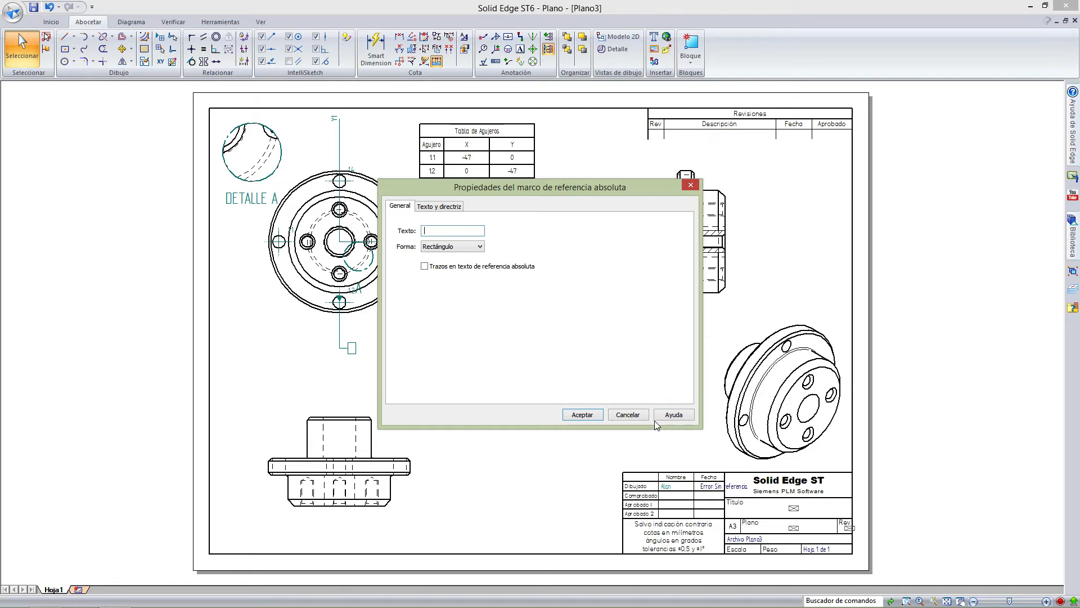
{"action": "left_click", "coordinate": [470, 246]}
{"action": "left_click", "coordinate": [461, 260]}
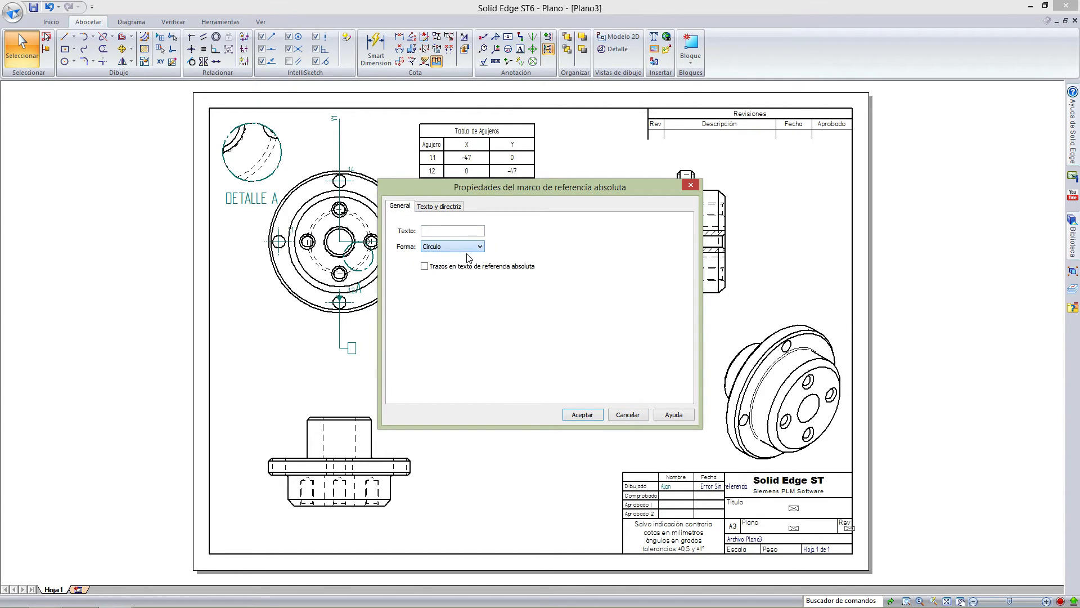
{"action": "left_click", "coordinate": [461, 246]}
{"action": "left_click", "coordinate": [445, 269]}
{"action": "left_click", "coordinate": [634, 416]}
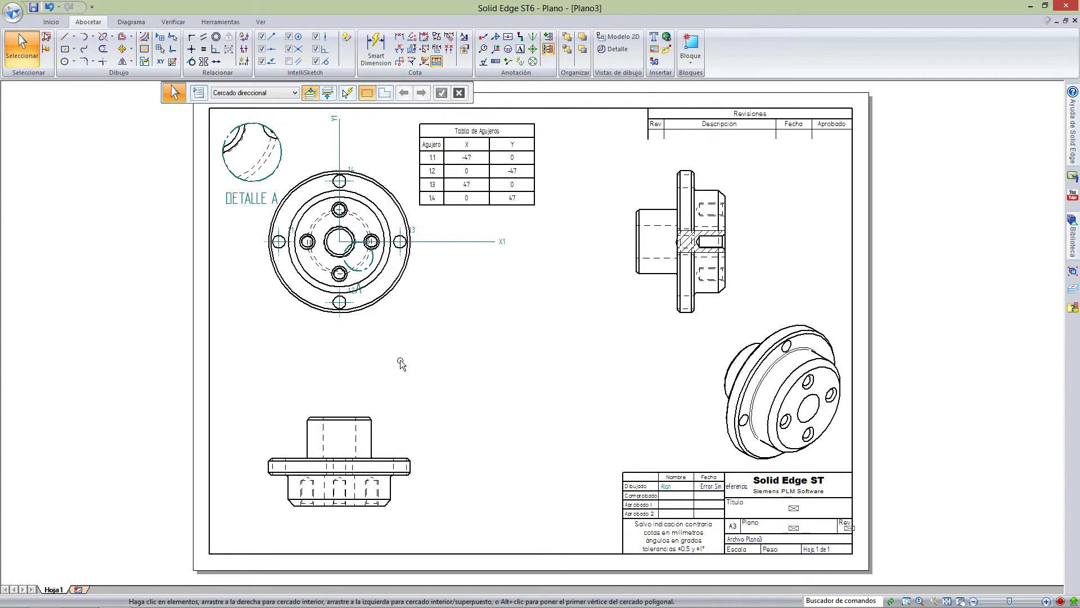
{"action": "left_click", "coordinate": [521, 38]}
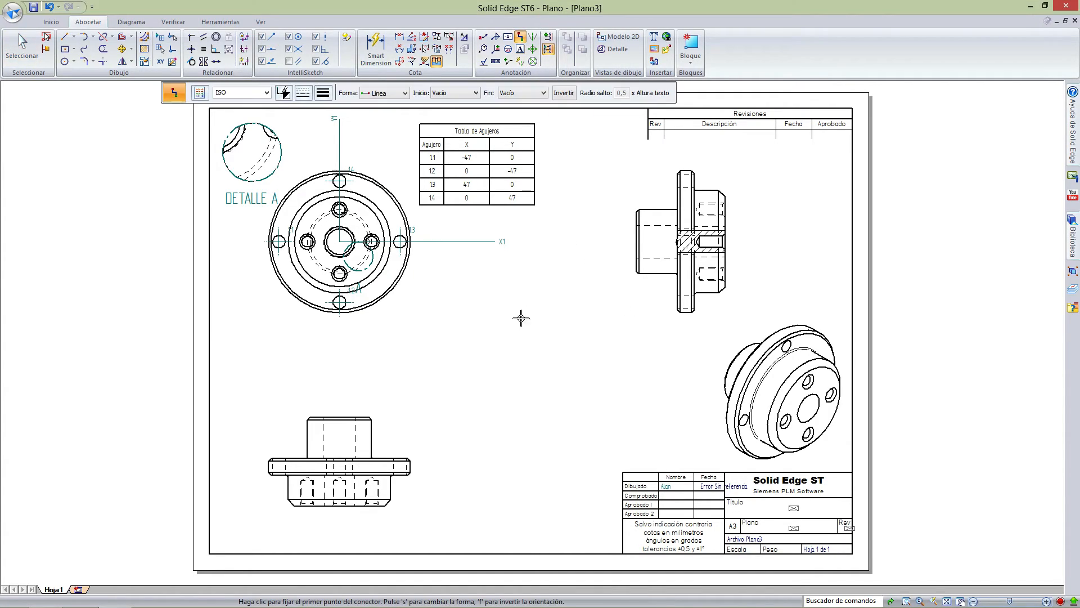
{"action": "left_click", "coordinate": [335, 247]}
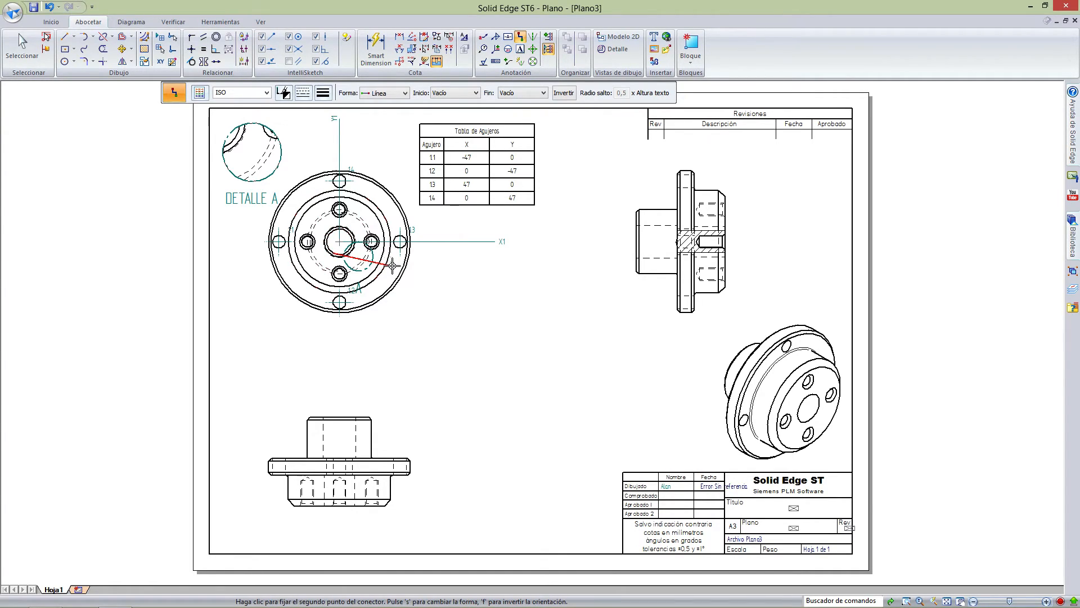
{"action": "key", "text": "Escape"}
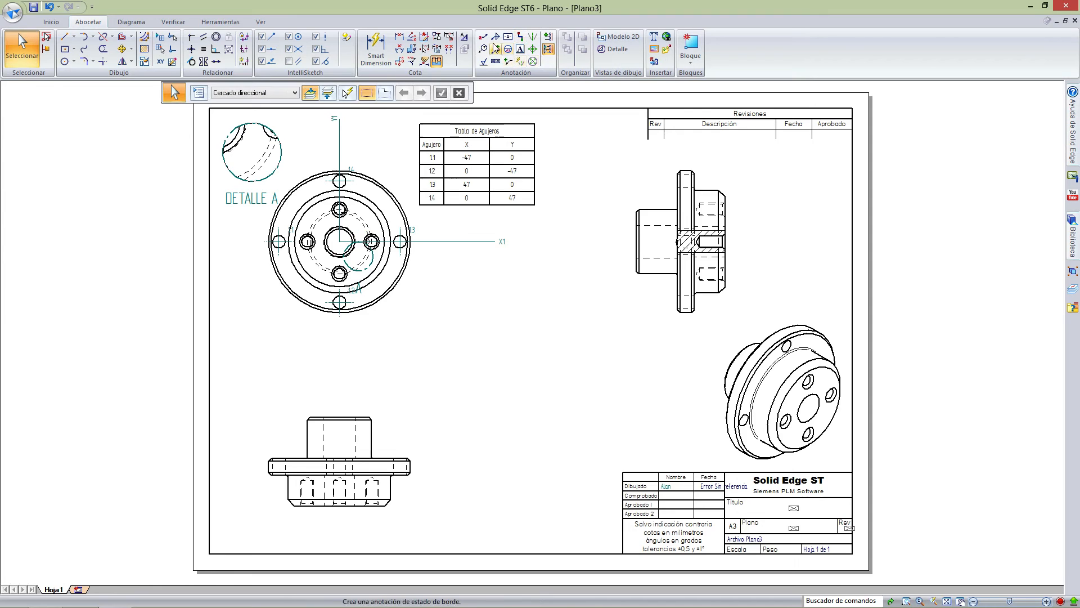
Step: Draw a straight connector from the main view's centre to the centre of the isometric view's bore
{"action": "left_click", "coordinate": [522, 38]}
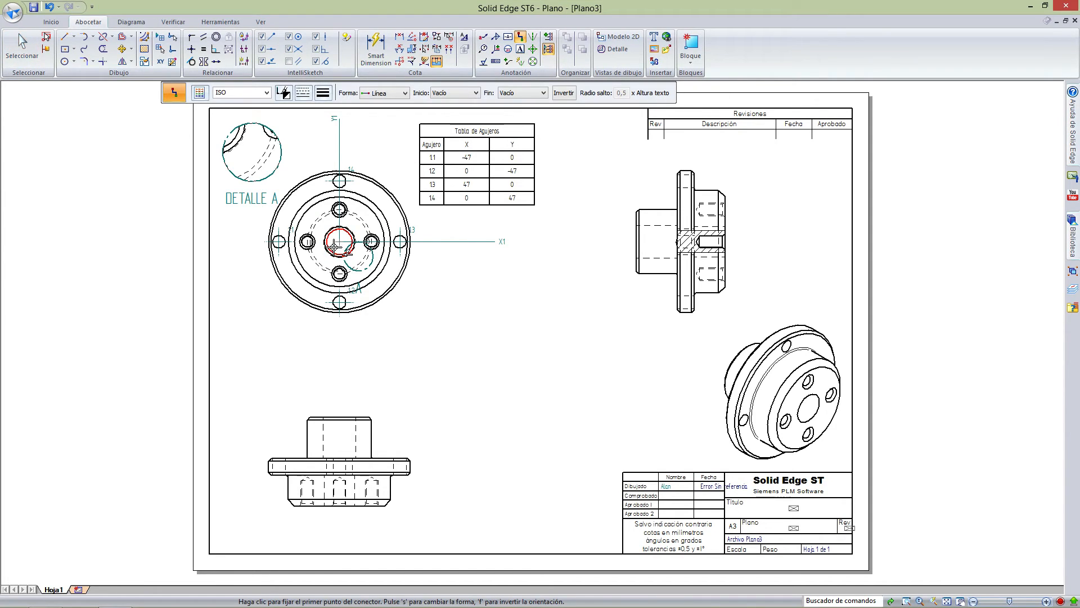
{"action": "left_click", "coordinate": [338, 247]}
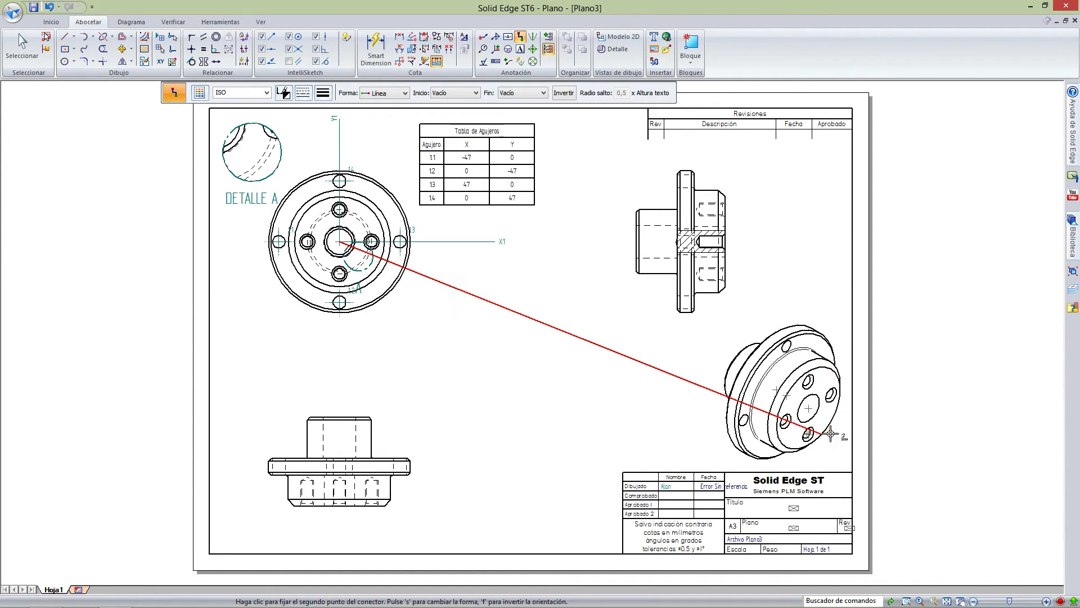
{"action": "left_click", "coordinate": [809, 408]}
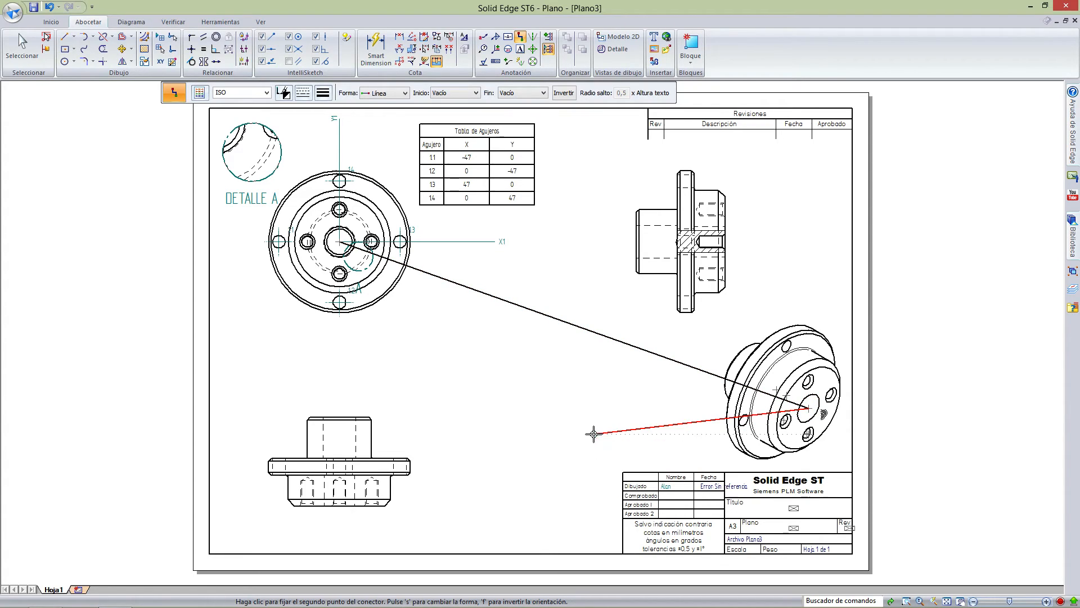
{"action": "key", "text": "Escape"}
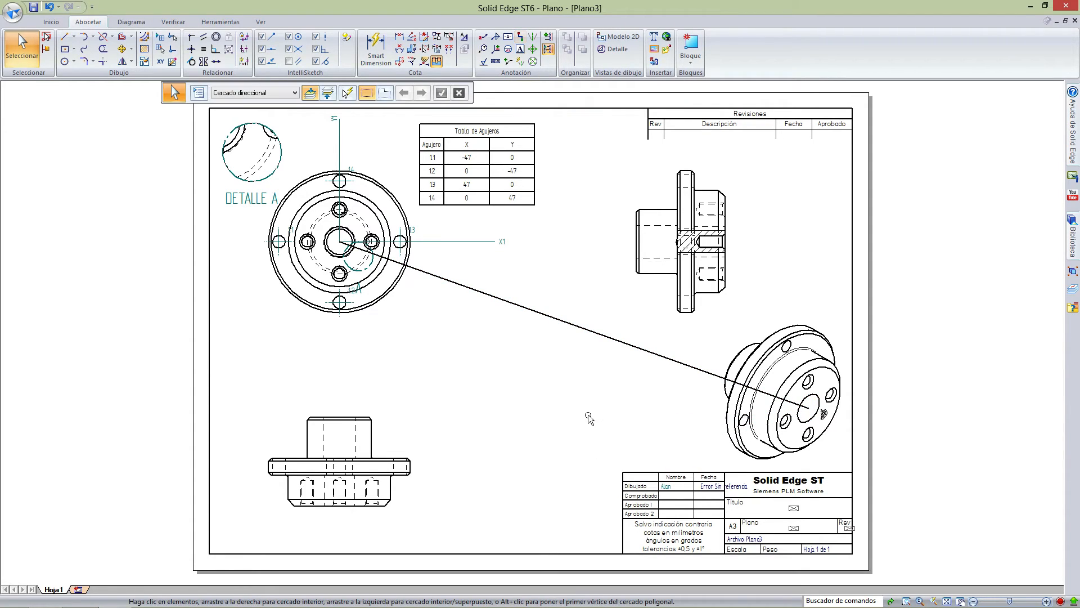
Step: Move the isometric view around the middle of the sheet to test the attached connector
{"action": "left_click", "coordinate": [730, 423]}
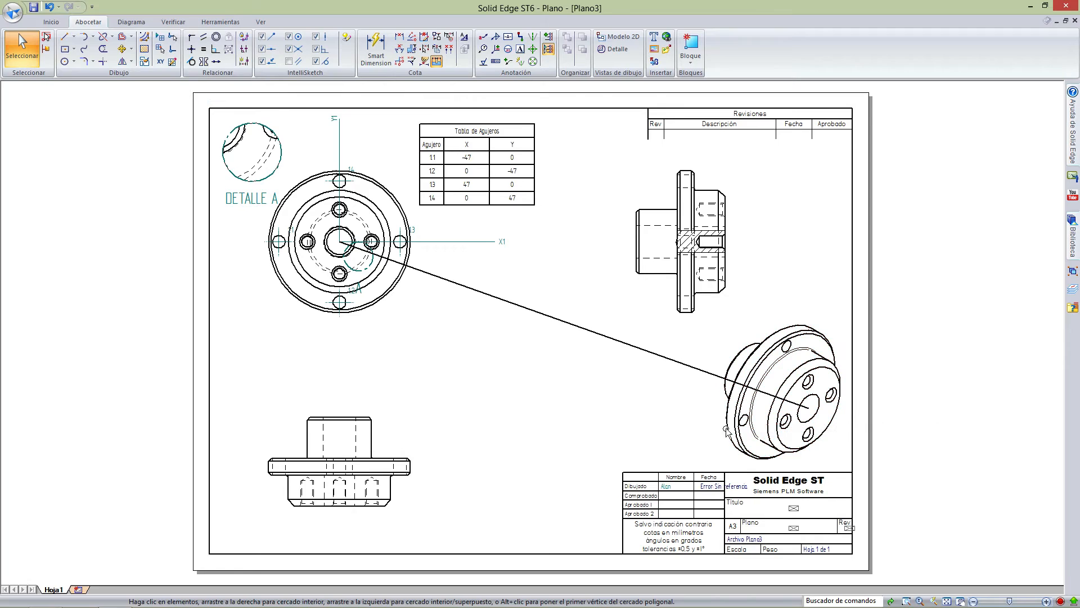
{"action": "left_click", "coordinate": [731, 424]}
{"action": "left_click_drag", "start_coordinate": [730, 423], "coordinate": [416, 393]}
{"action": "left_click_drag", "start_coordinate": [499, 371], "coordinate": [603, 382]}
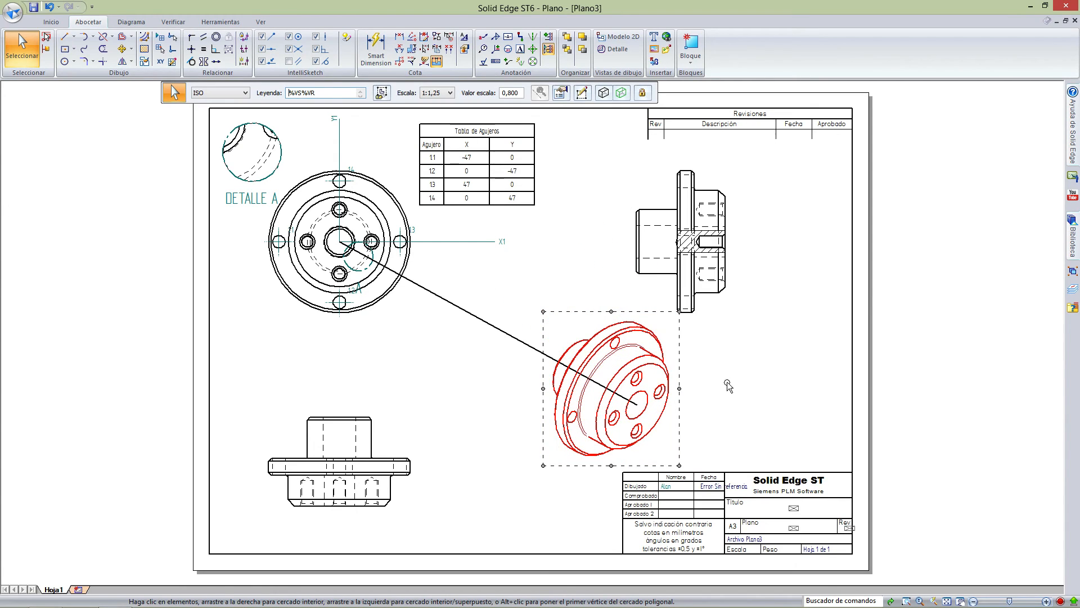
Step: Undo the isometric view's moves and the connector between the two views
{"action": "key", "text": "ctrl+z"}
{"action": "key", "text": "ctrl+z"}
{"action": "key", "text": "ctrl+z"}
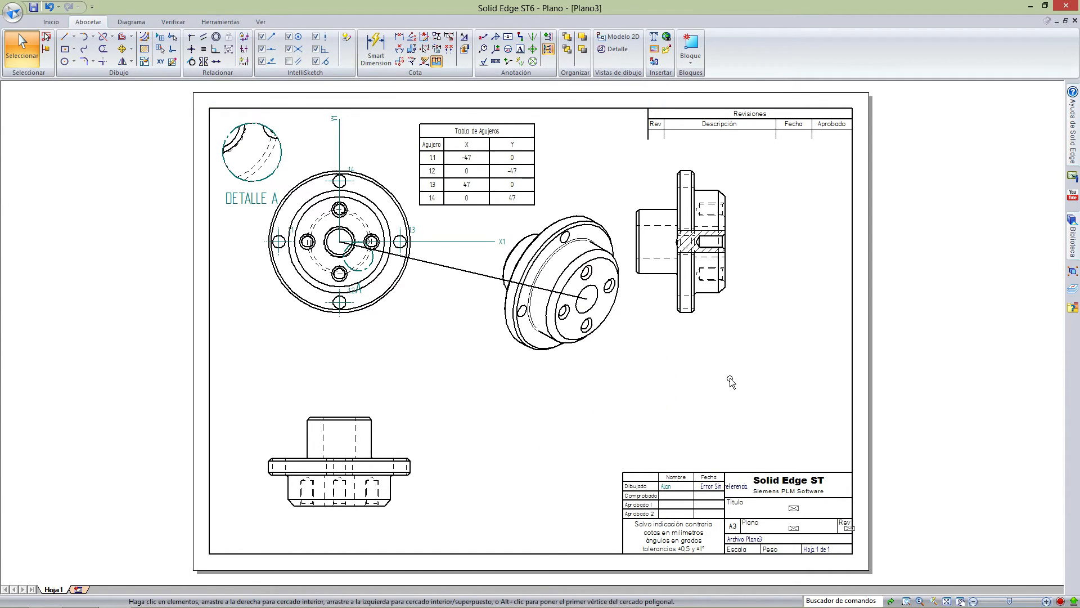
{"action": "key", "text": "ctrl+y"}
{"action": "key", "text": "ctrl+y"}
{"action": "key", "text": "ctrl+y"}
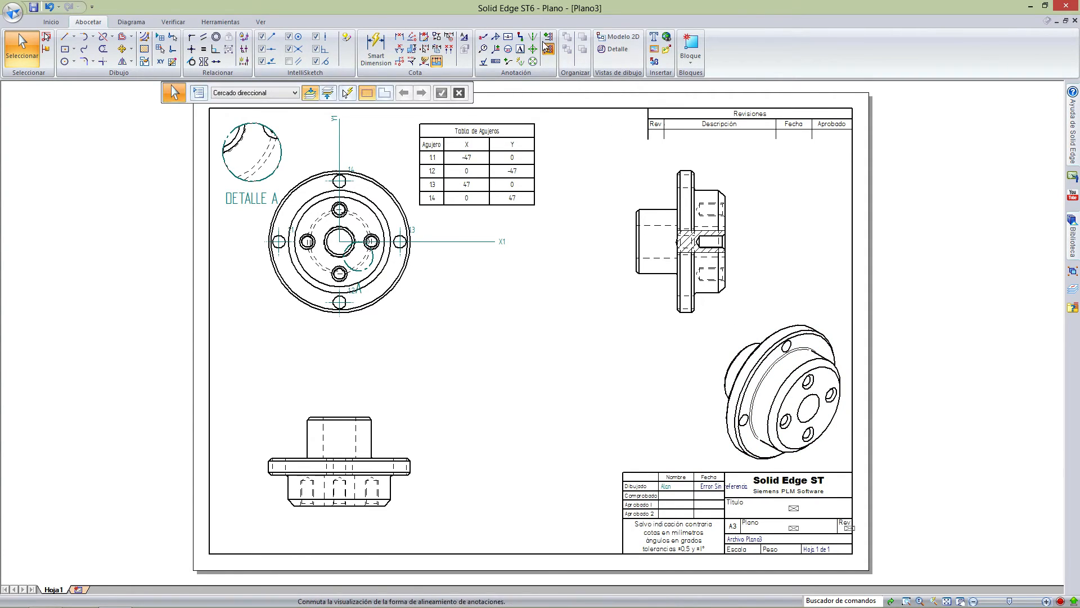
Step: Examine the connector's shape options and start terminator types, keeping Línea and Vacío
{"action": "left_click", "coordinate": [520, 37]}
{"action": "left_click", "coordinate": [404, 93]}
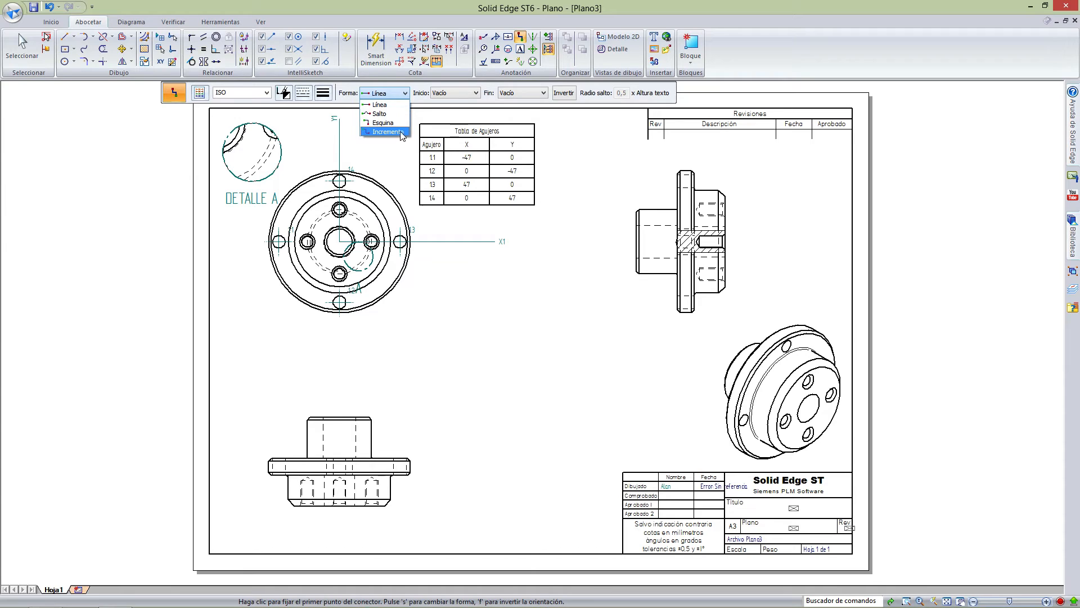
{"action": "left_click", "coordinate": [380, 105]}
{"action": "left_click", "coordinate": [462, 92]}
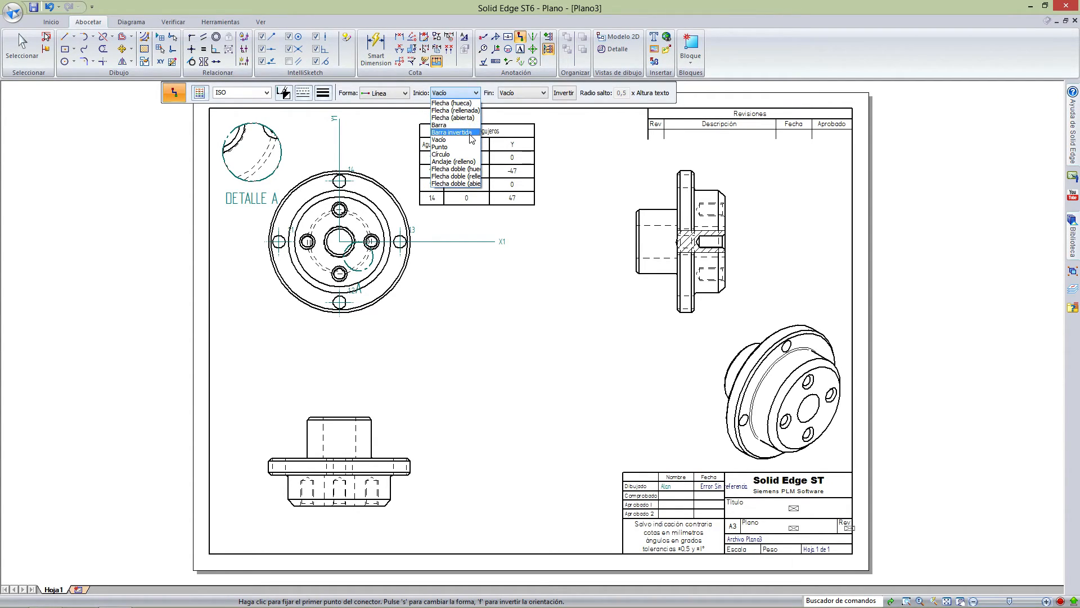
{"action": "left_click", "coordinate": [492, 99]}
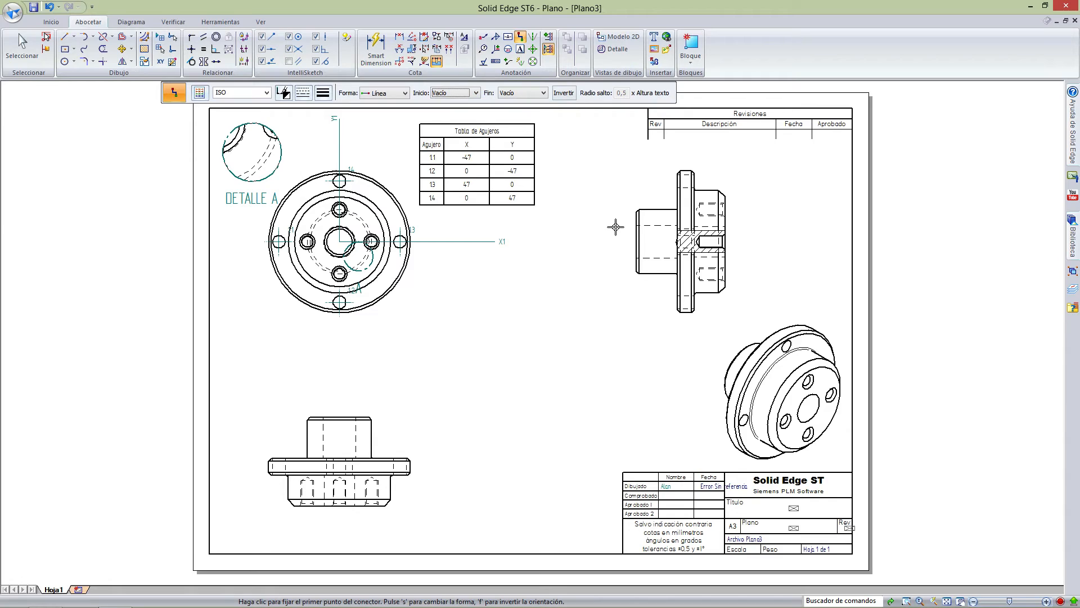
{"action": "key", "text": "Escape"}
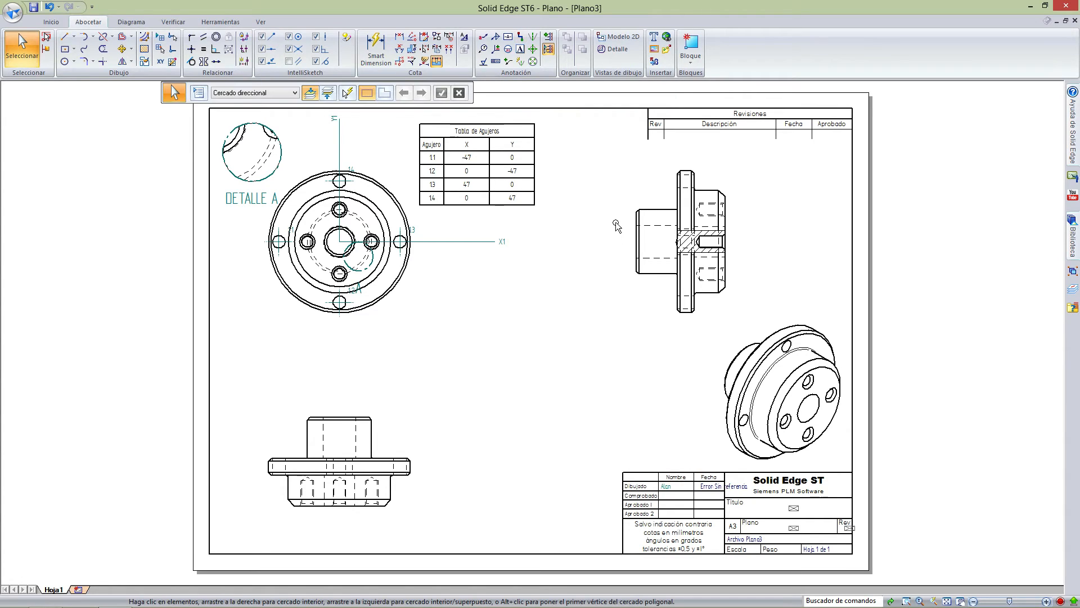
Step: Place a balloon above the main view, with its leader on the upper-right edge of the flange
{"action": "left_click", "coordinate": [484, 50]}
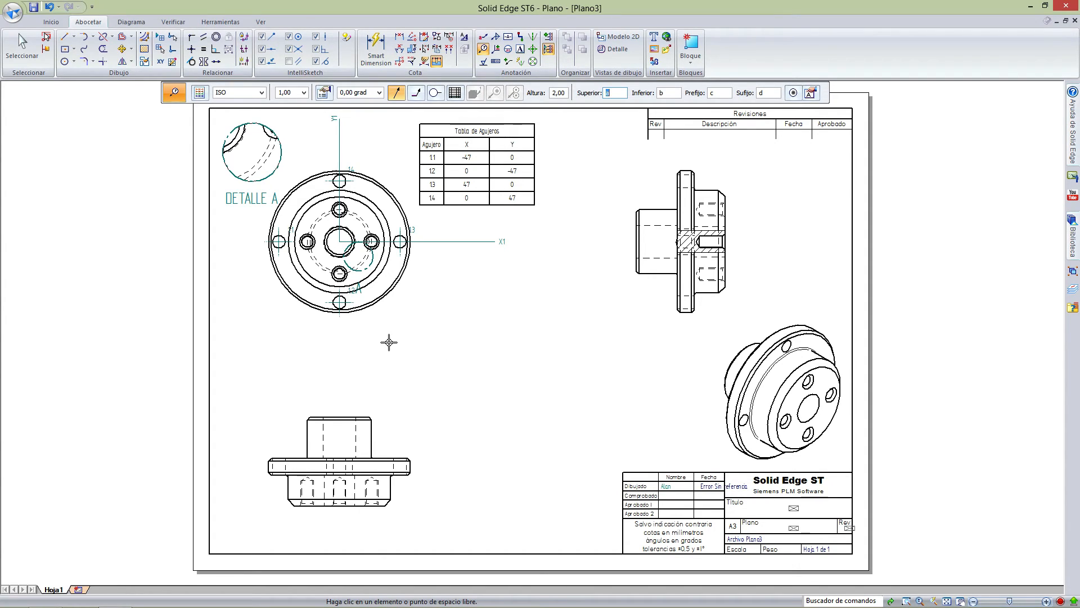
{"action": "left_click", "coordinate": [378, 179]}
{"action": "left_click", "coordinate": [394, 149]}
Step: Set the balloon's upper text to 112 and lower text to 5, and try to place it beside the side view
{"action": "type", "text": "12"}
{"action": "left_click", "coordinate": [669, 94]}
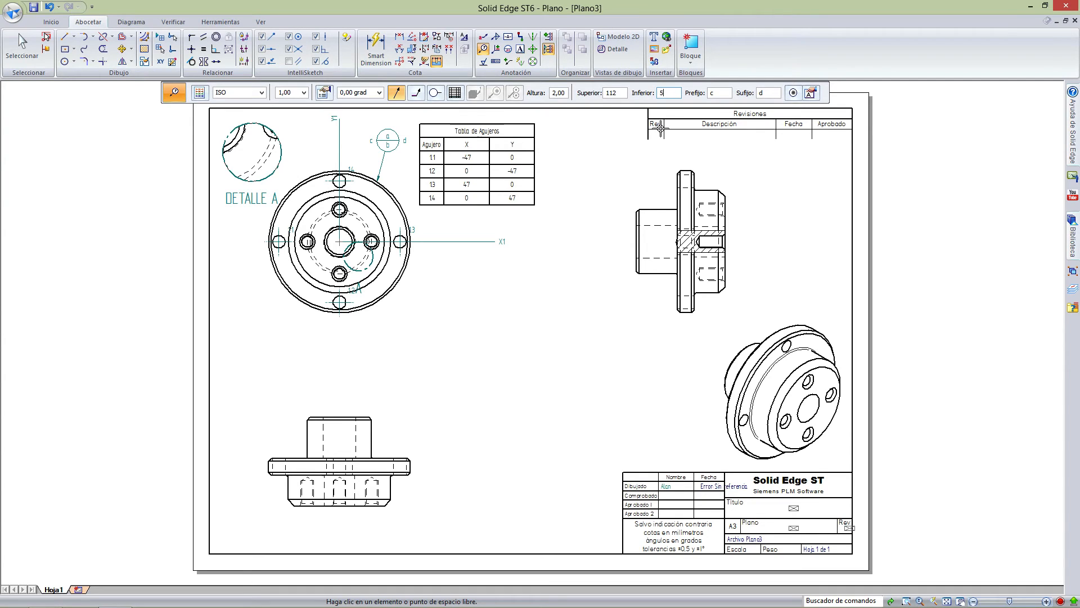
{"action": "left_click", "coordinate": [627, 209]}
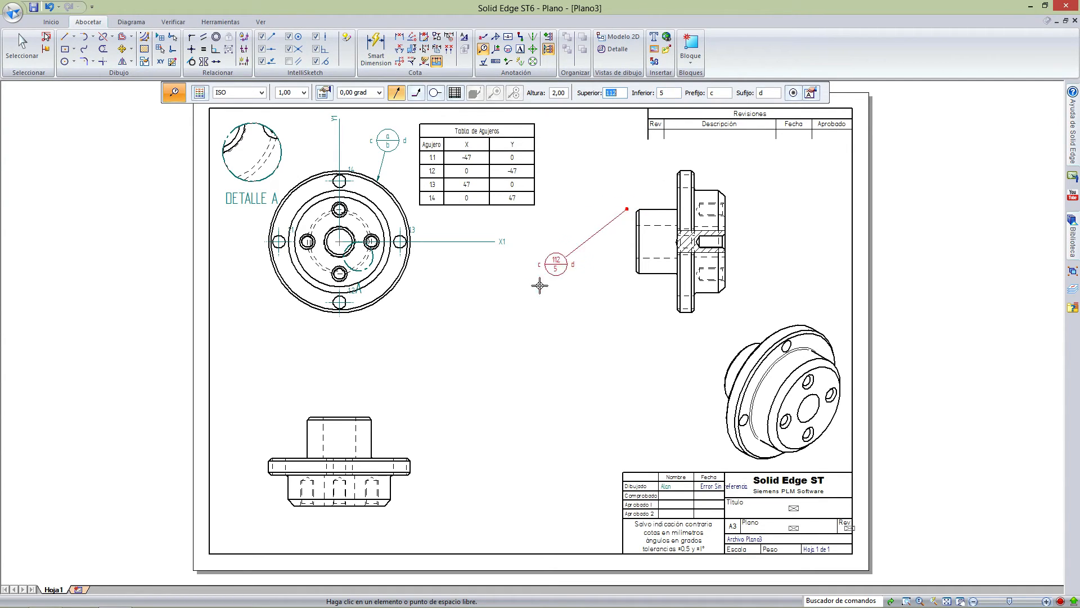
{"action": "key", "text": "Escape"}
Step: Review the a/b balloon's general, text and leader, and smart depth properties without changing them, and delete the balloon
{"action": "left_click", "coordinate": [387, 140]}
{"action": "double_click", "coordinate": [387, 140]}
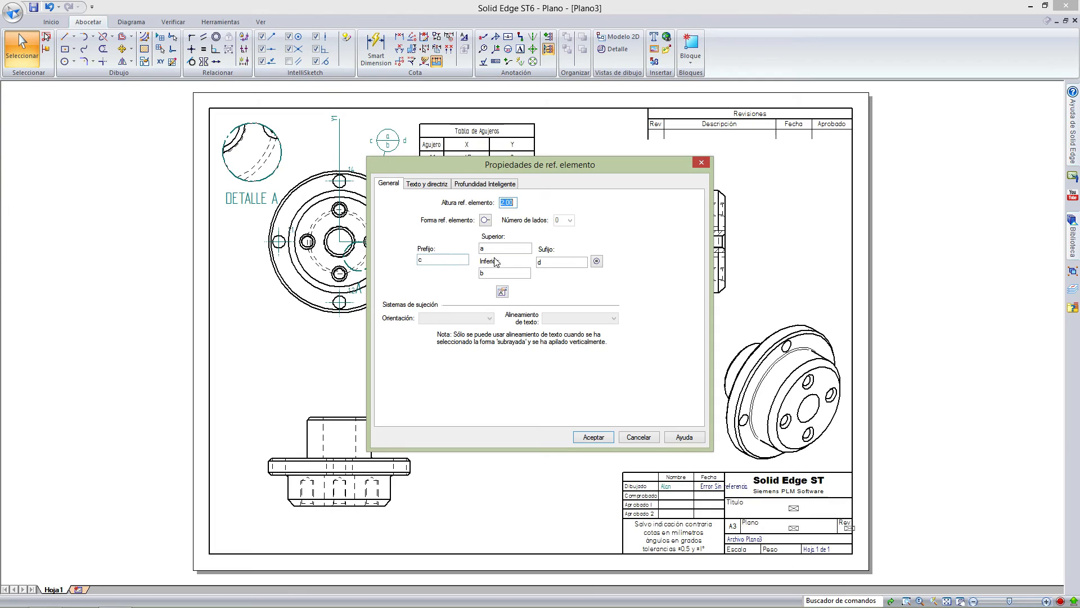
{"action": "left_click", "coordinate": [509, 273]}
{"action": "left_click", "coordinate": [427, 183]}
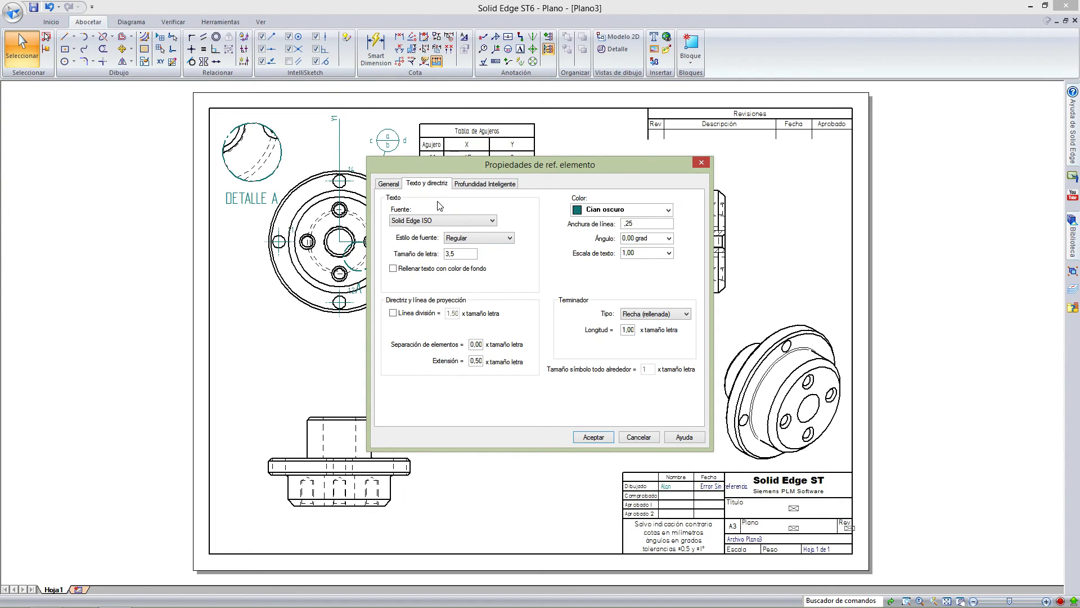
{"action": "left_click", "coordinate": [472, 184]}
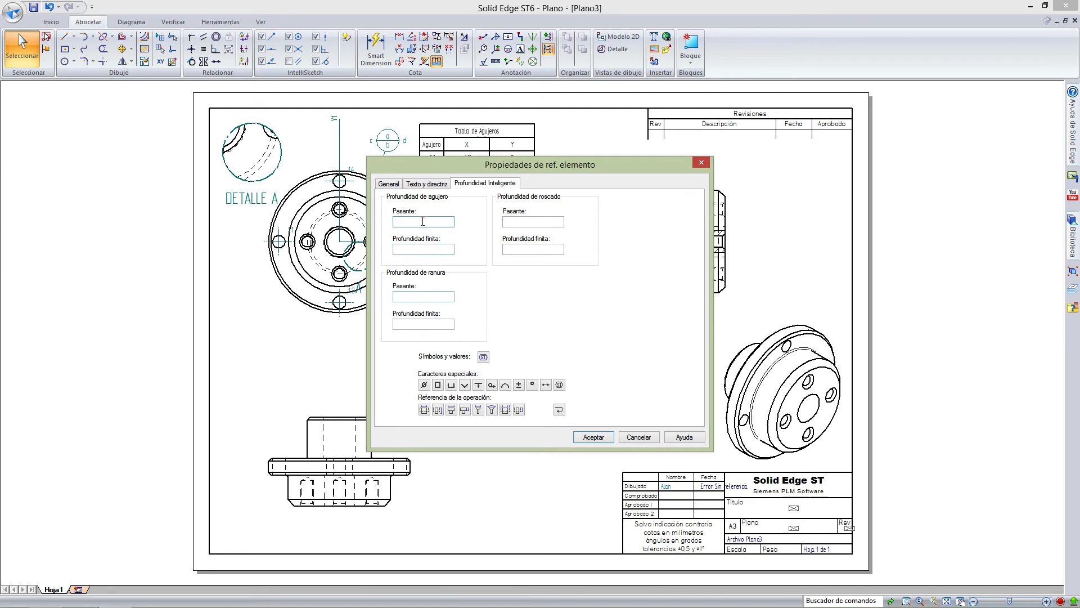
{"action": "left_click", "coordinate": [426, 250]}
{"action": "left_click", "coordinate": [647, 438]}
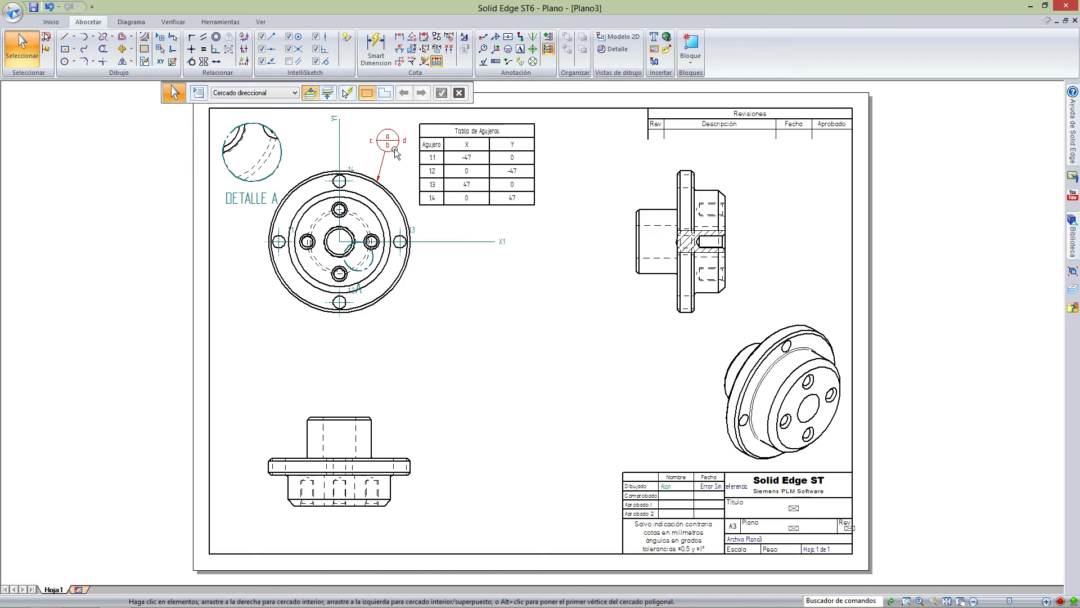
{"action": "key", "text": "Escape"}
Step: Place the text "asdasdasds" in the empty area between the main and side views, and delete it
{"action": "left_click", "coordinate": [519, 51]}
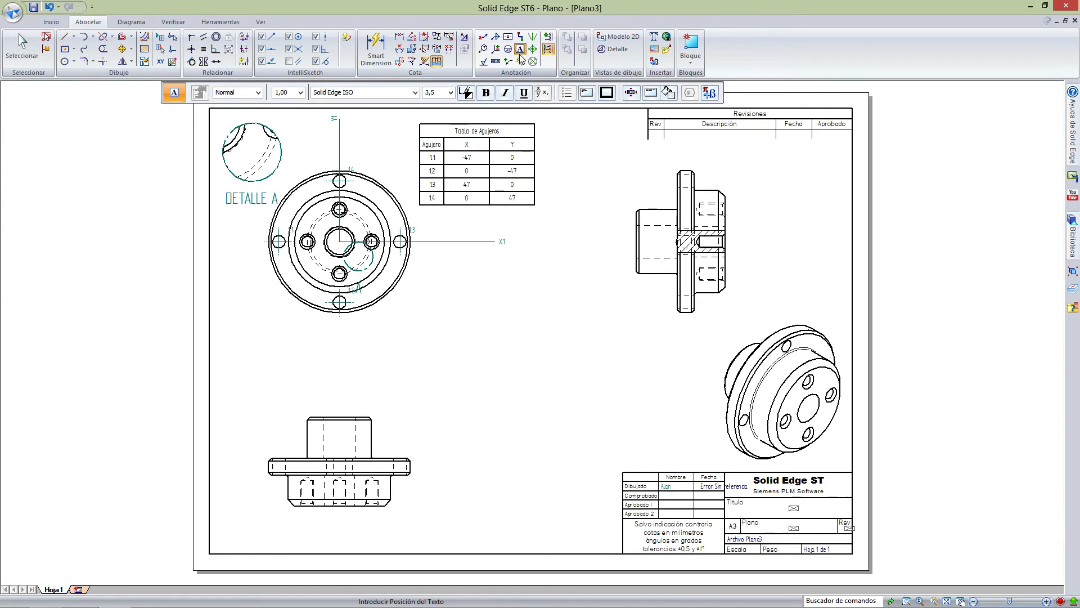
{"action": "left_click", "coordinate": [454, 314]}
{"action": "type", "text": "asdasdasds"}
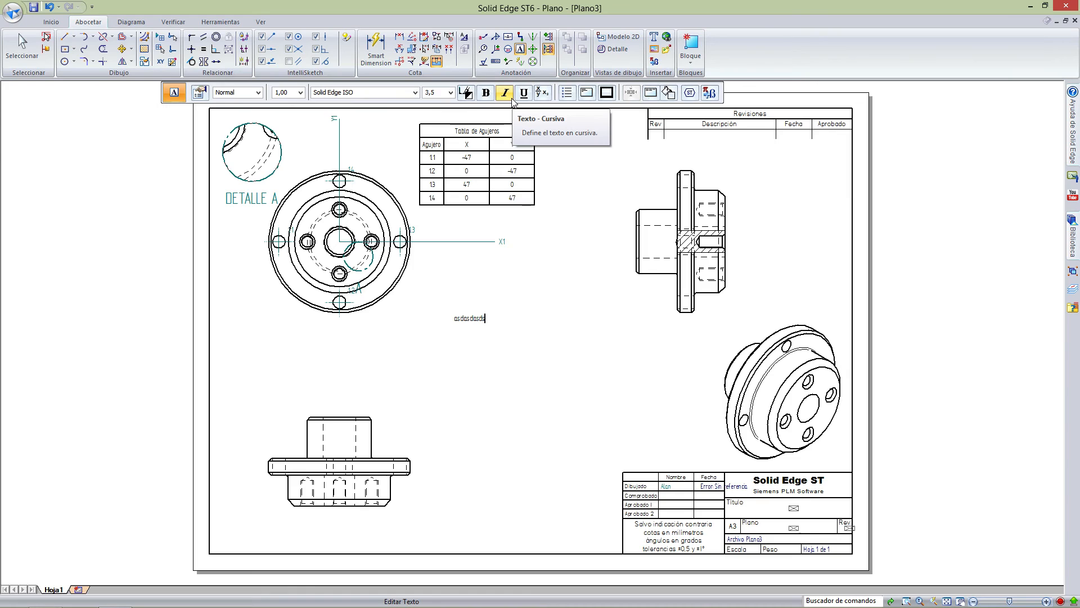
{"action": "left_click", "coordinate": [582, 294]}
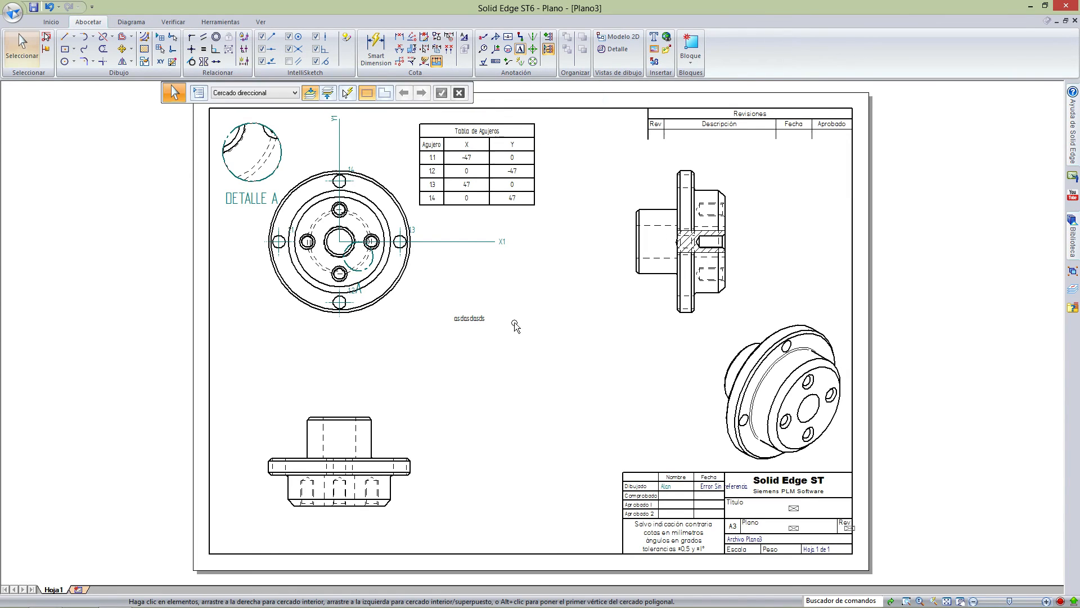
{"action": "left_click", "coordinate": [477, 323]}
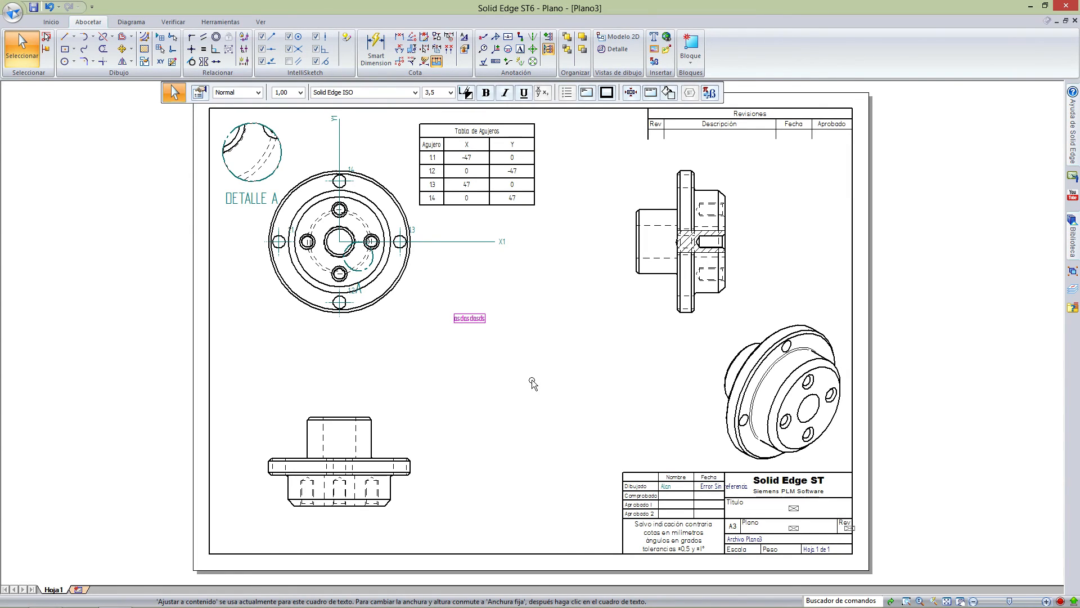
{"action": "key", "text": "Delete"}
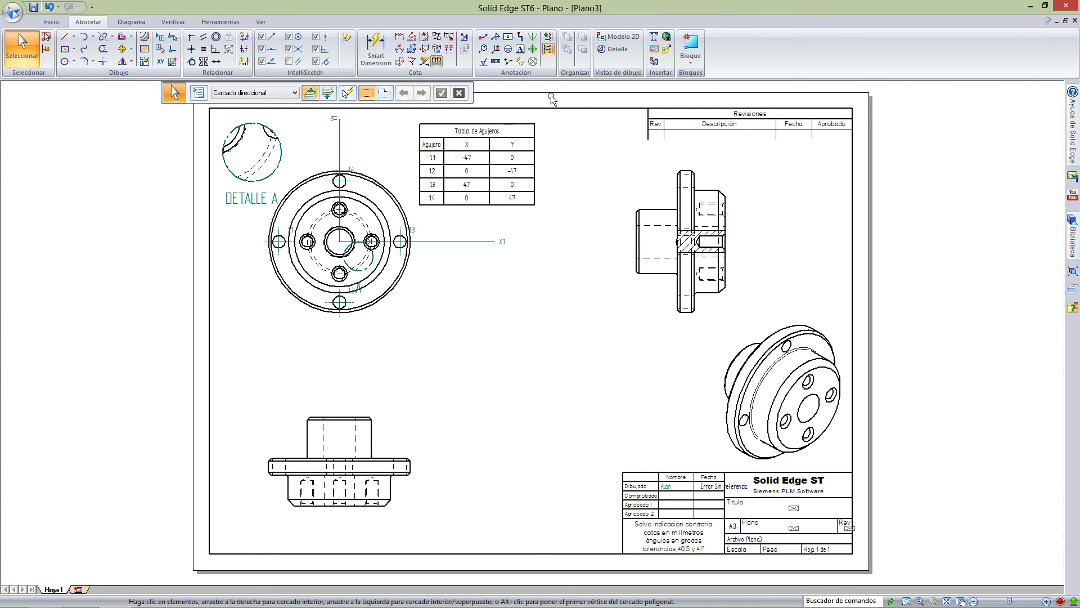
Step: Add a centre mark with Horizontal/Vertical orientation to the central hole of the isometric view
{"action": "left_click", "coordinate": [533, 49]}
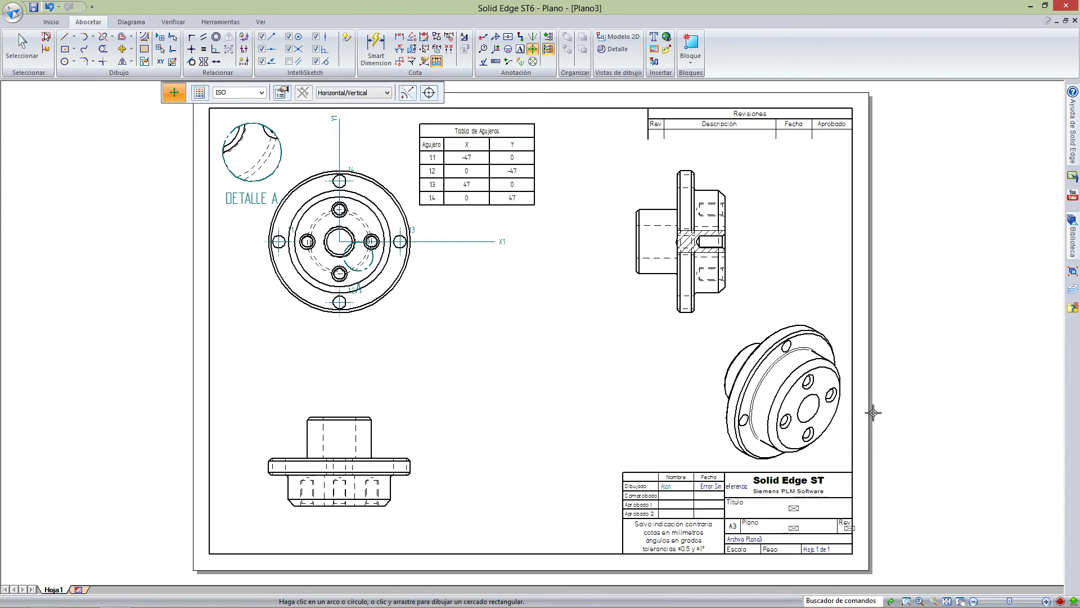
{"action": "left_click", "coordinate": [809, 407]}
{"action": "key", "text": "Escape"}
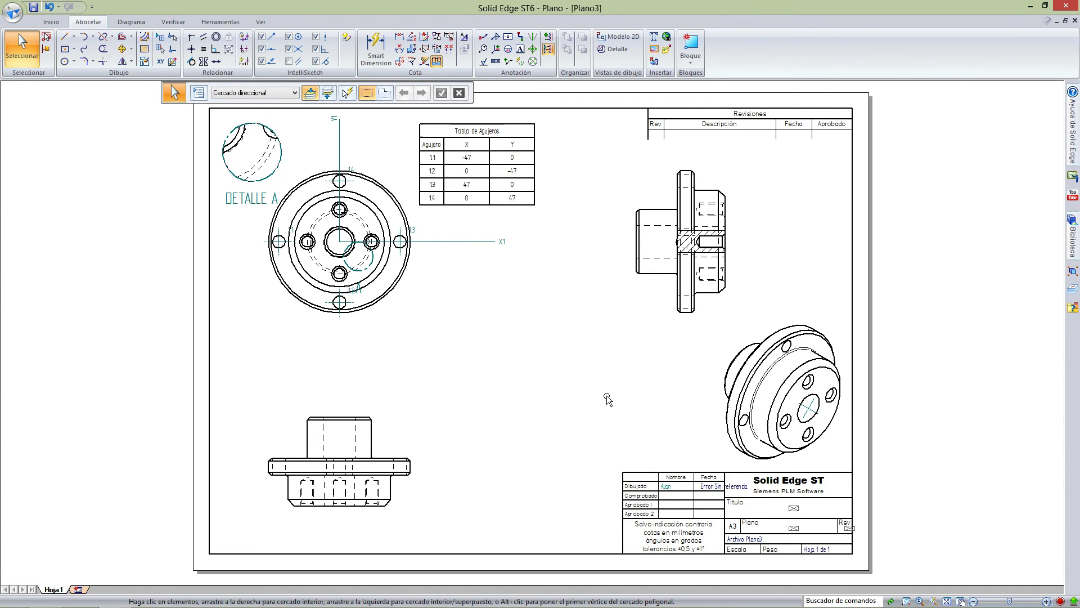
Step: Draw a centre line by two points between the two hidden bore edges in the lower view
{"action": "left_click", "coordinate": [533, 37]}
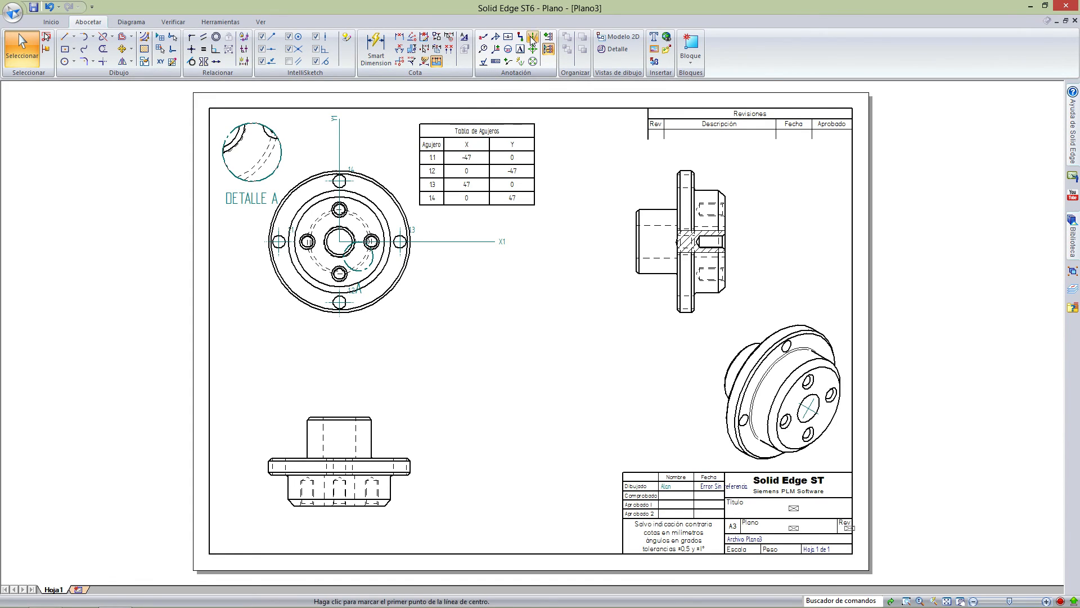
{"action": "left_click", "coordinate": [355, 438]}
{"action": "left_click", "coordinate": [323, 437]}
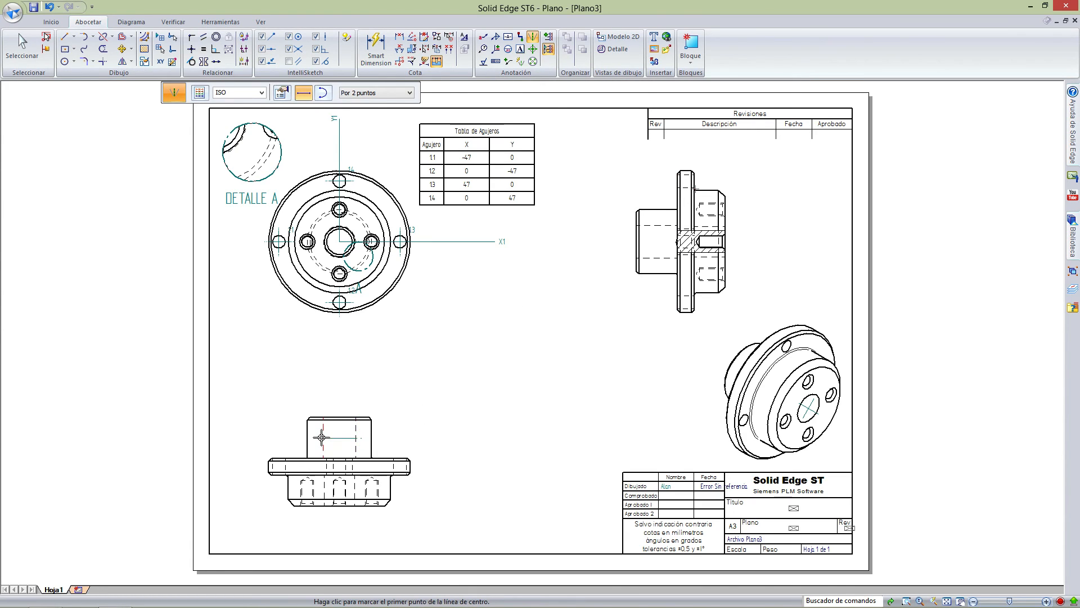
{"action": "key", "text": "Escape"}
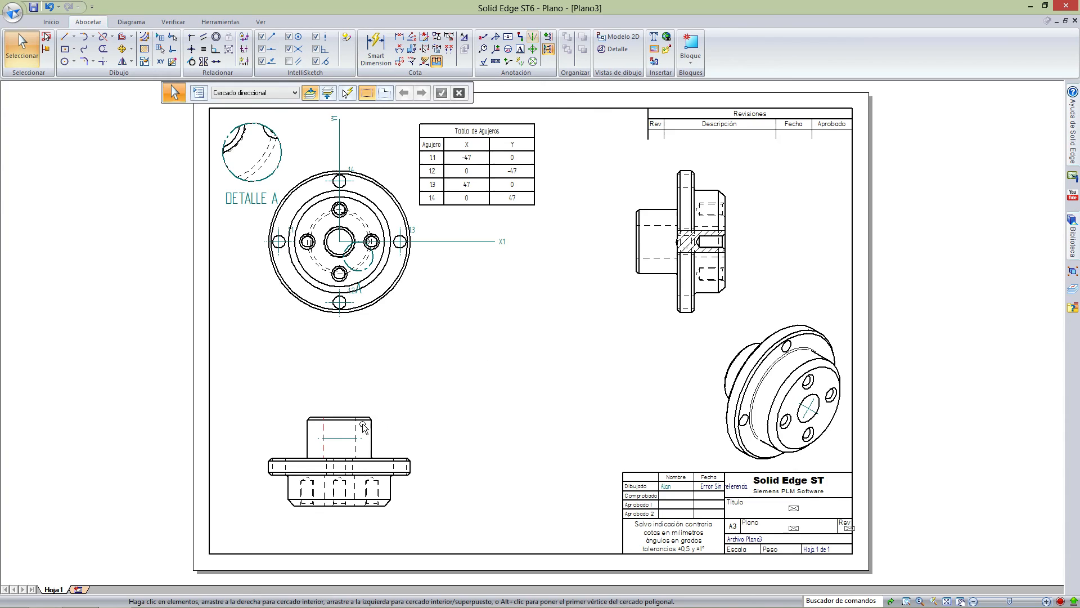
{"action": "left_click", "coordinate": [562, 360]}
{"action": "left_click", "coordinate": [131, 22]}
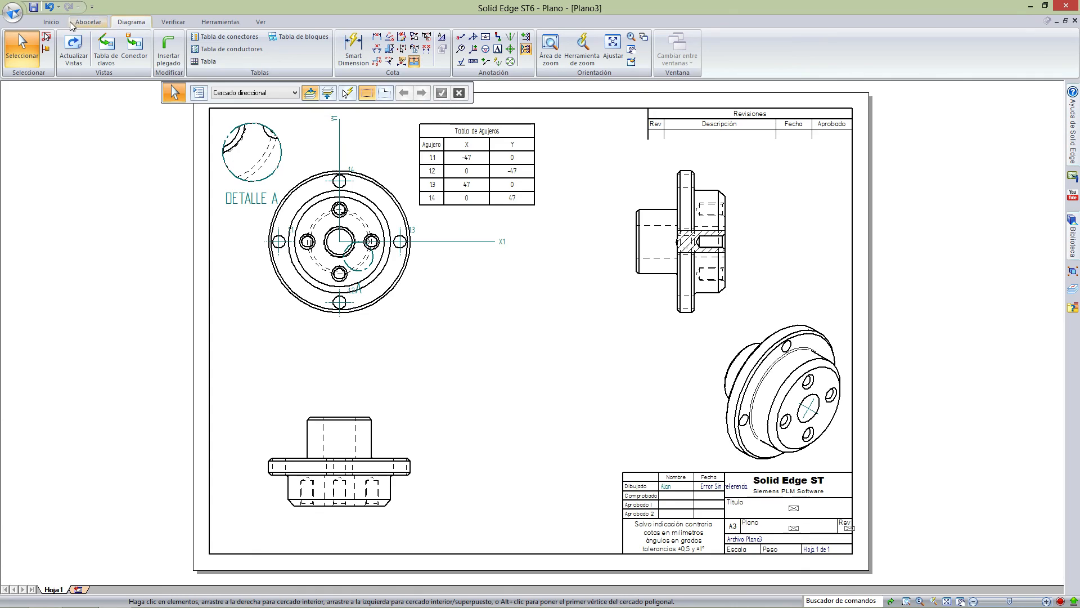
{"action": "left_click", "coordinate": [51, 22]}
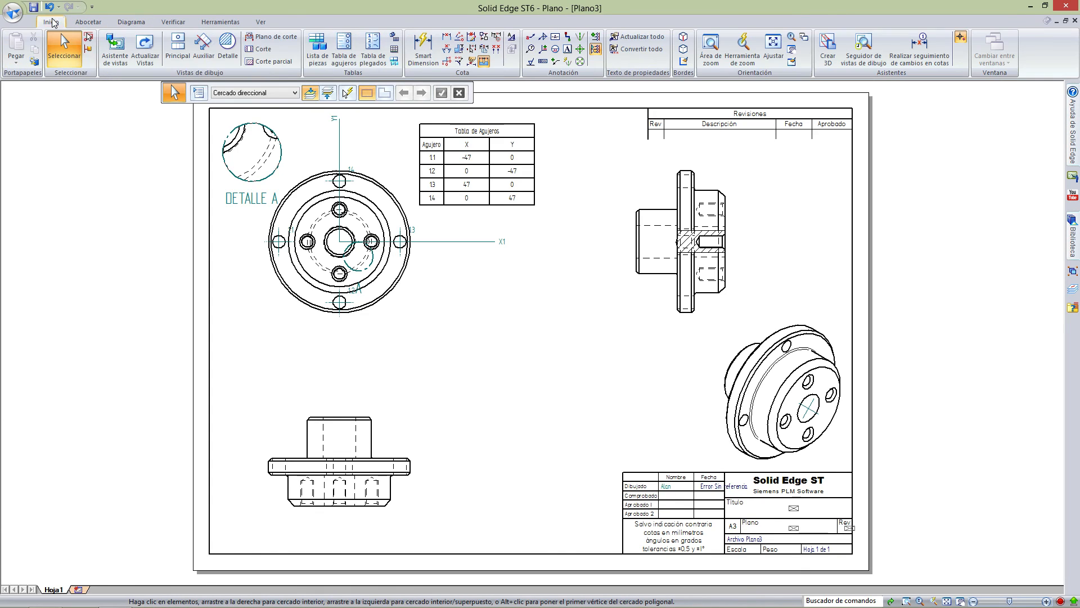